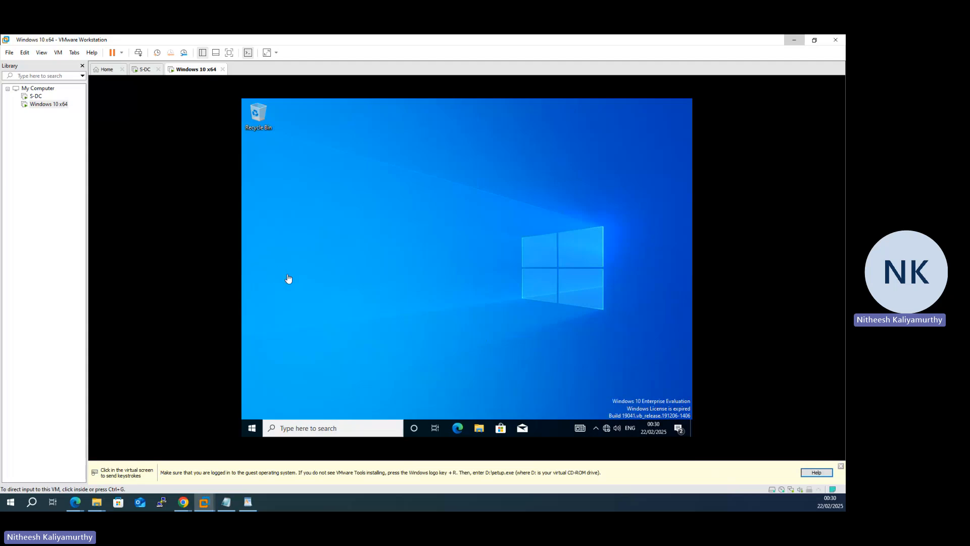
# Step: Launch the VMware Tools installer from DVD drive D: in the Windows 10 virtual machine and minimise File Explorer
pyautogui.click(603, 399)
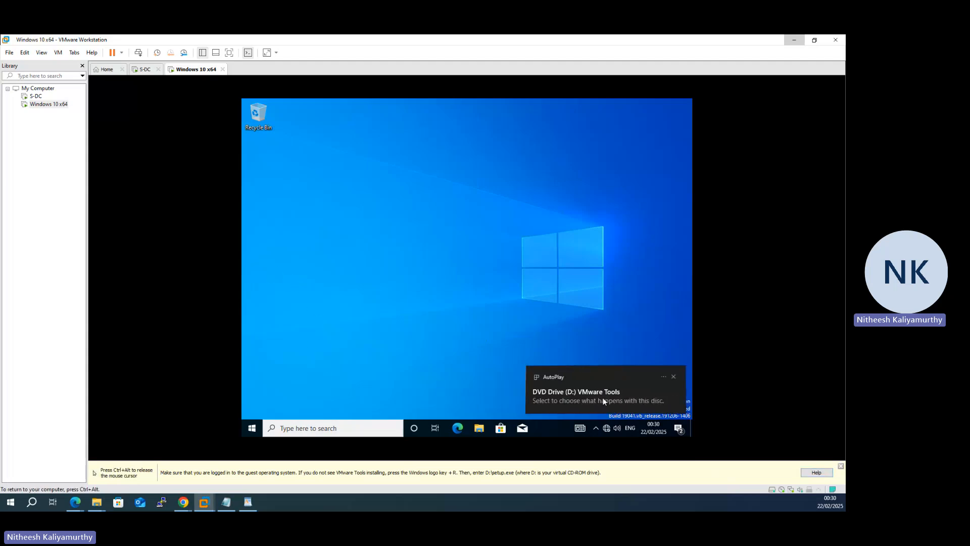
pyautogui.click(602, 397)
pyautogui.click(574, 181)
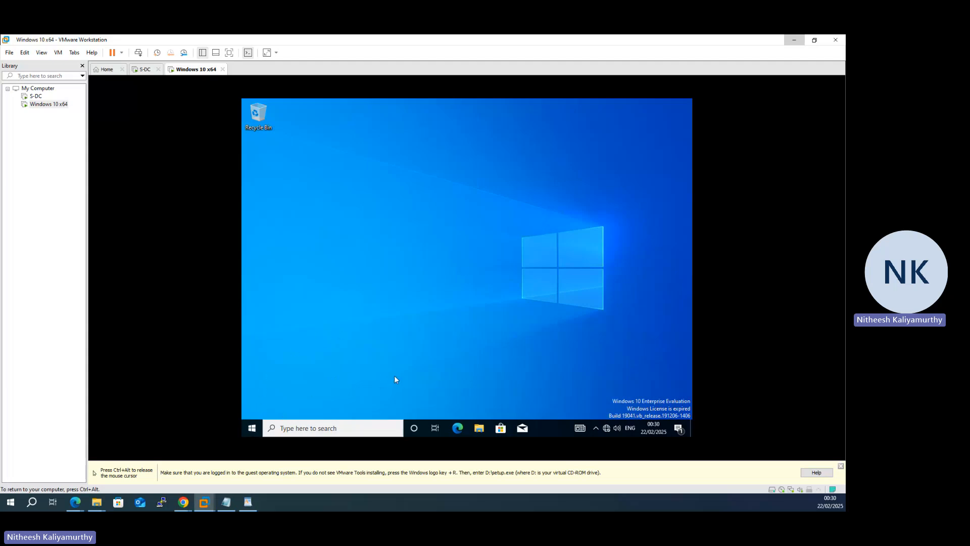
pyautogui.press('super+e')
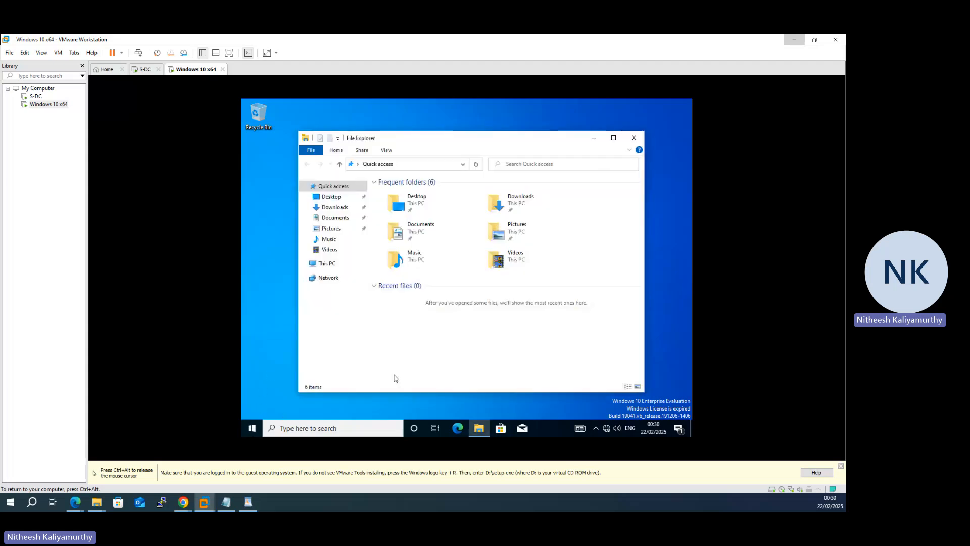
pyautogui.click(327, 266)
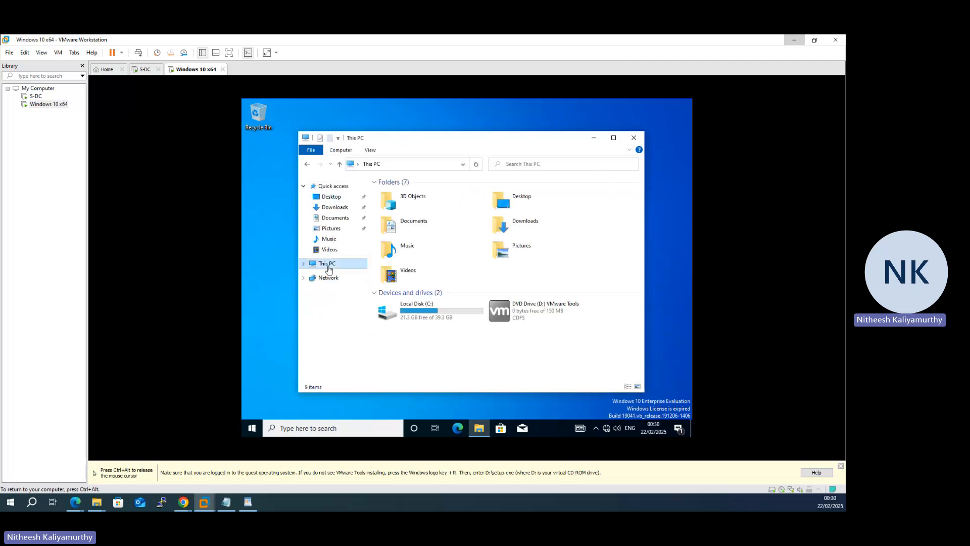
pyautogui.rightClick(527, 314)
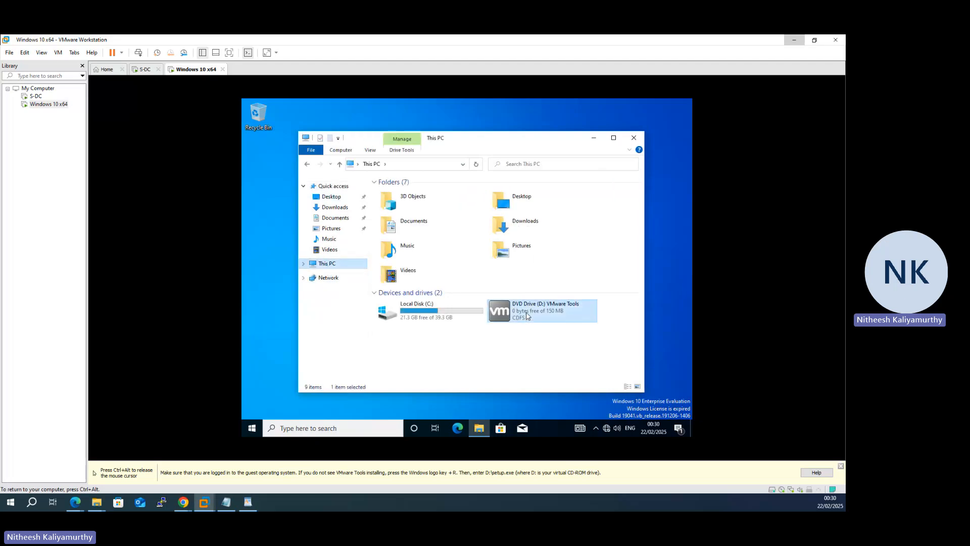
pyautogui.click(567, 177)
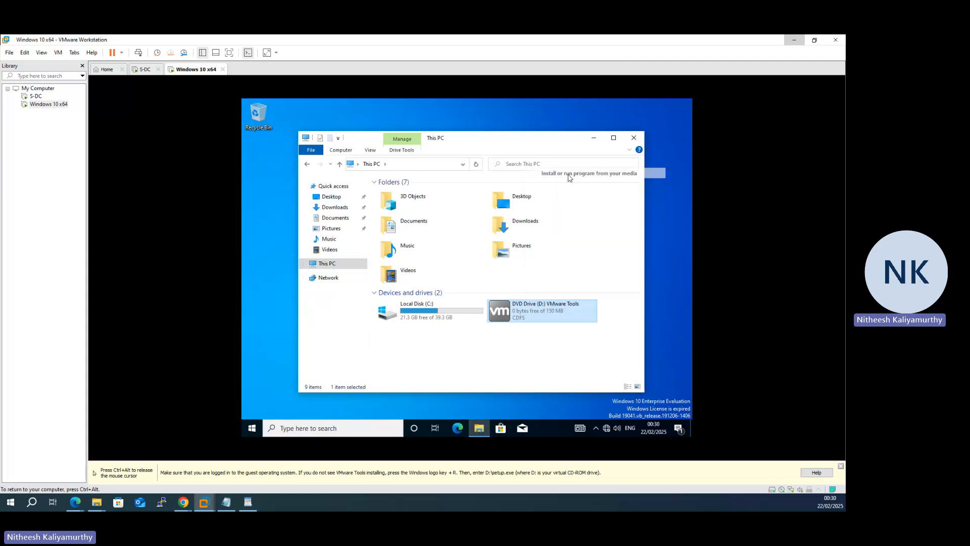
pyautogui.click(446, 323)
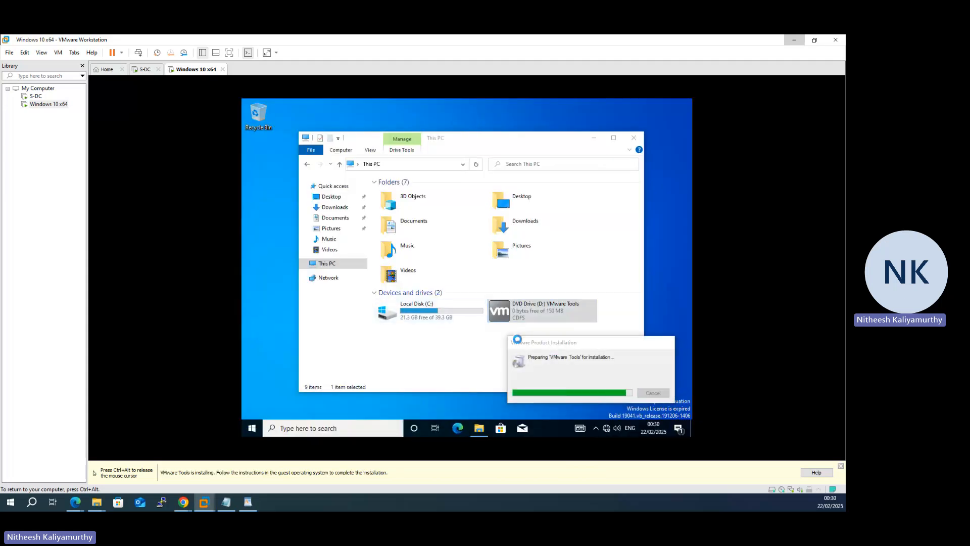
pyautogui.click(594, 141)
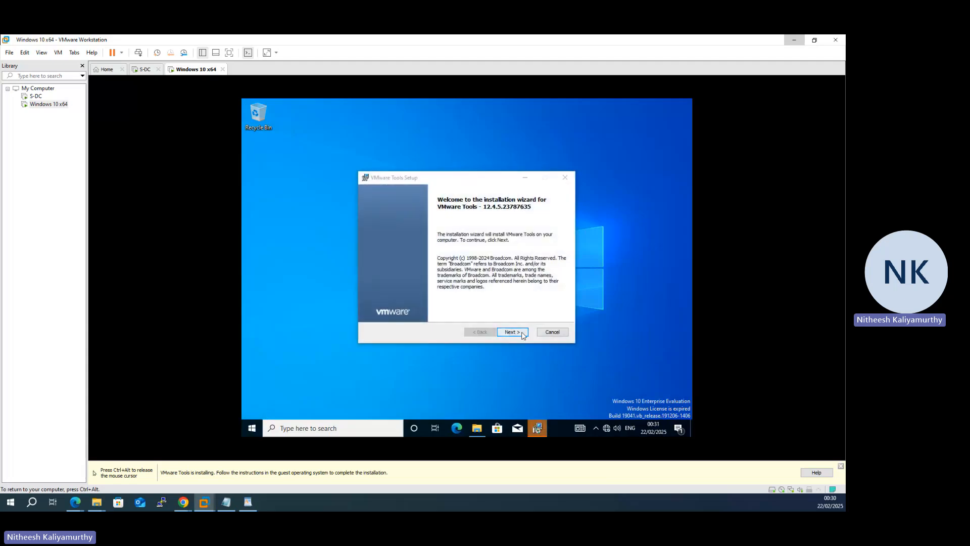
# Step: Install VMware Tools with the Typical setup type, finish the wizard and decline the immediate restart
pyautogui.moveTo(494, 179); pyautogui.dragTo(495, 107)
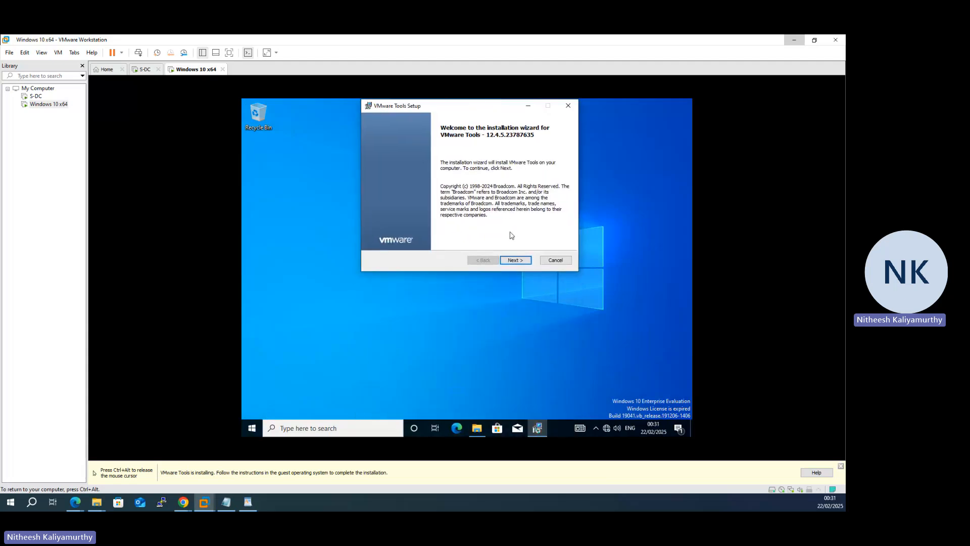
pyautogui.click(515, 261)
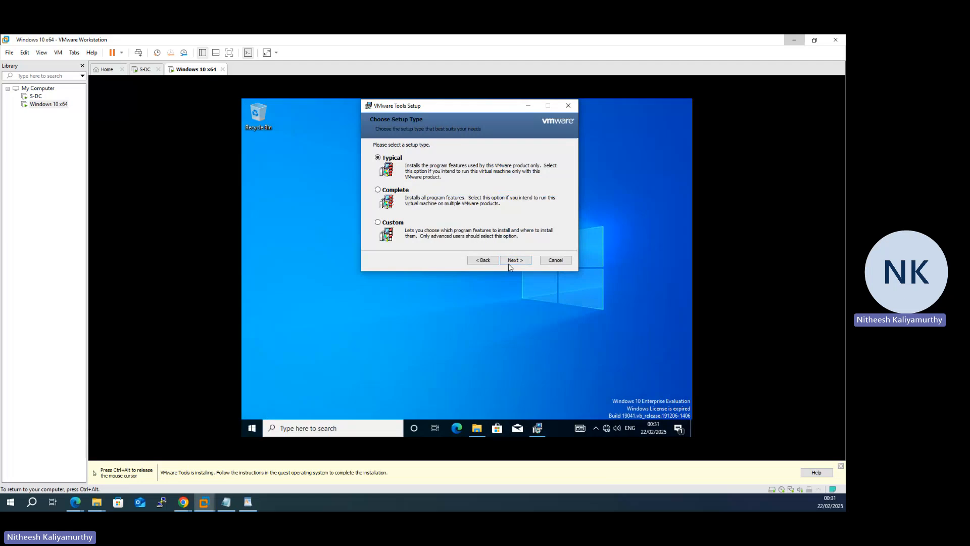
pyautogui.click(515, 261)
pyautogui.click(514, 262)
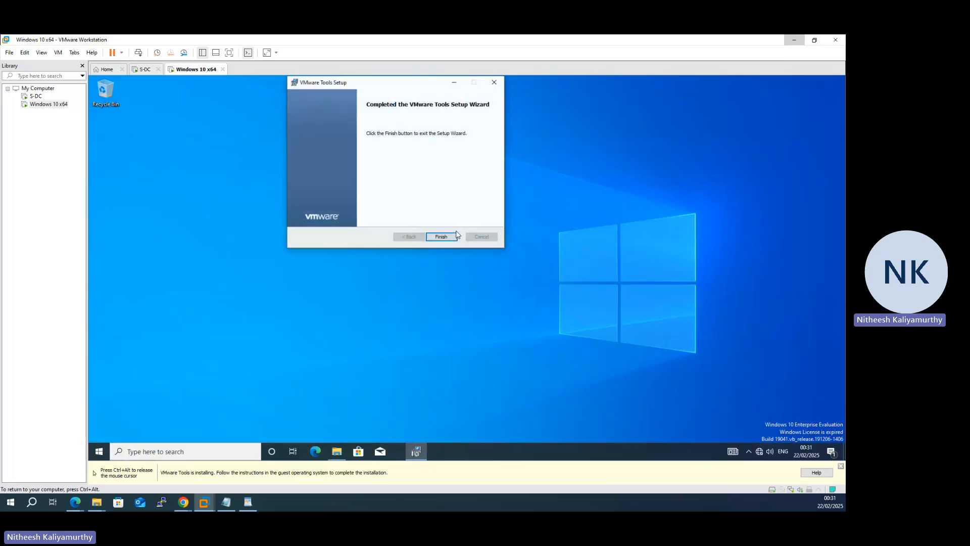
pyautogui.click(441, 236)
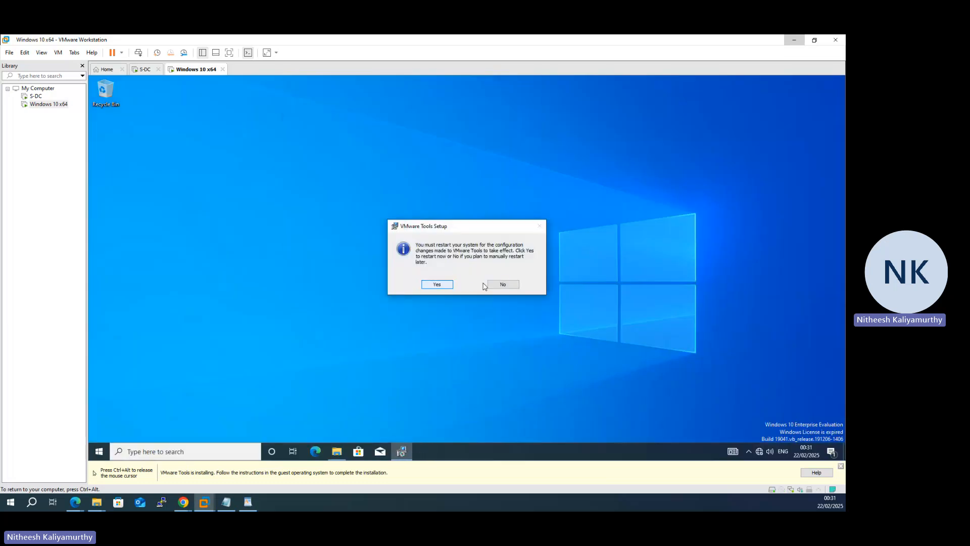
pyautogui.click(502, 284)
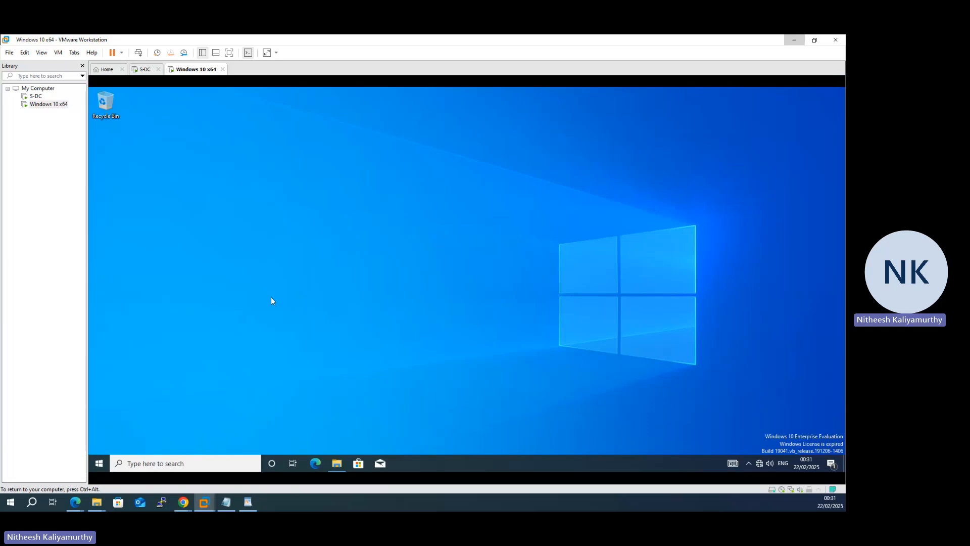
# Step: Check the virtual machine's current IP configuration by running ipconfig in Command Prompt
pyautogui.press('super+r')
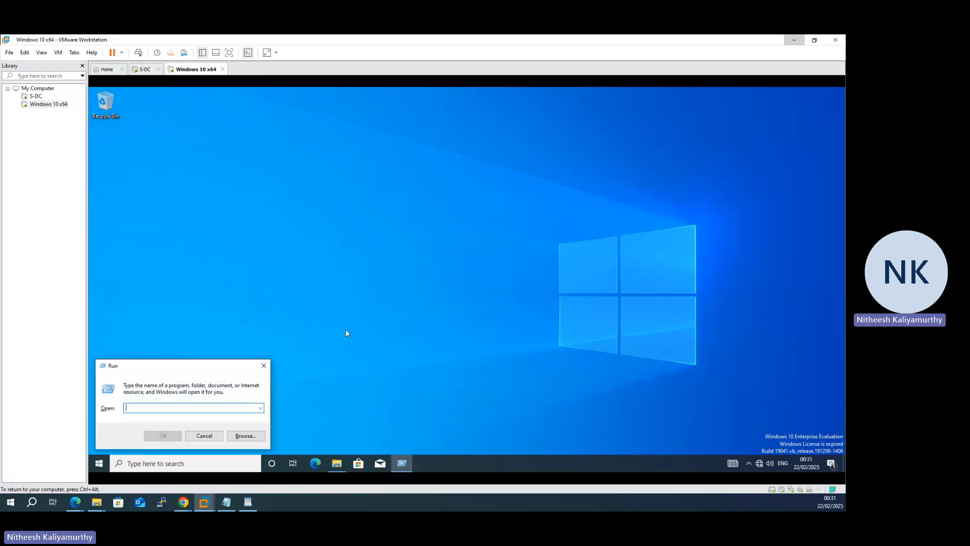
pyautogui.write('cmd')
pyautogui.press('Return')
pyautogui.write('ip')
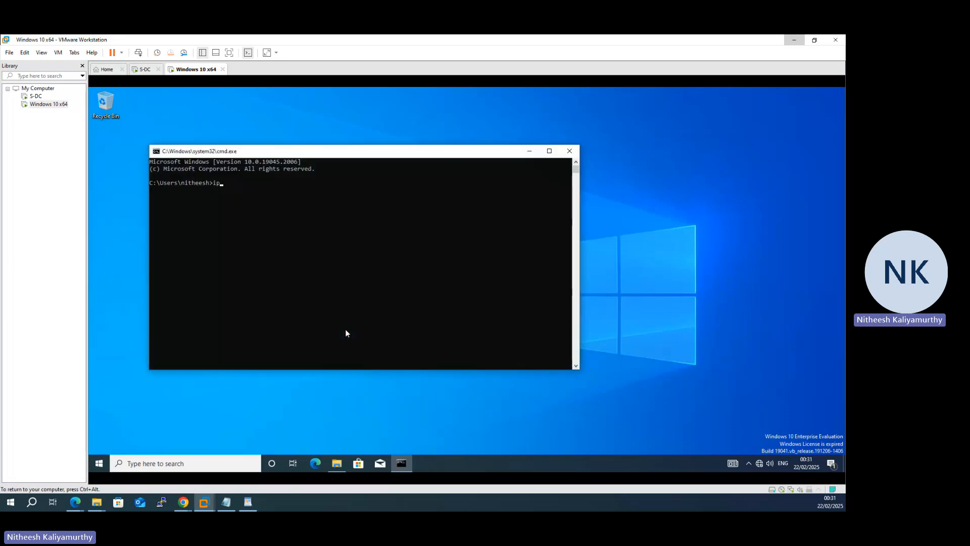
pyautogui.write('config')
pyautogui.press('Return')
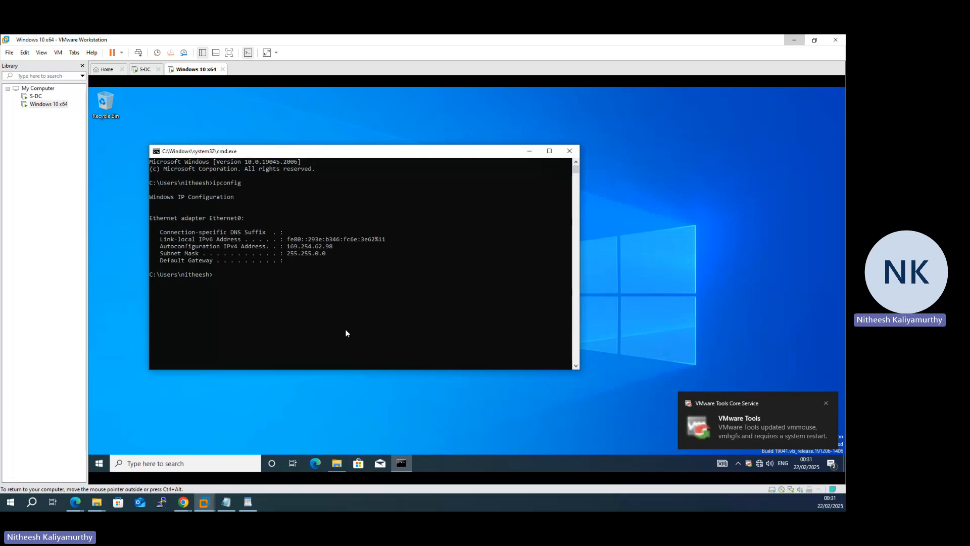
# Step: Open Network Connections in the virtual machine with the ncpa.cpl command
pyautogui.press('super+r')
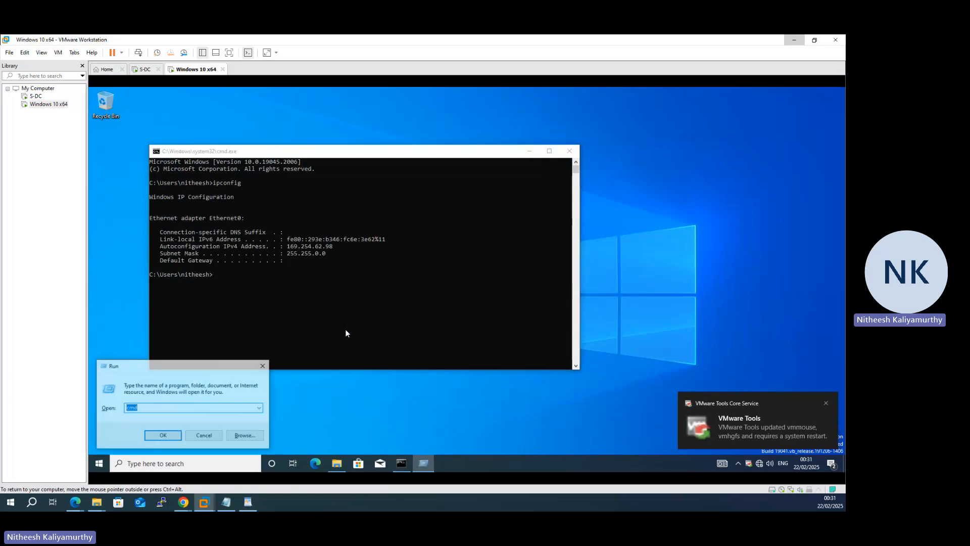
pyautogui.write('ncpa.c')
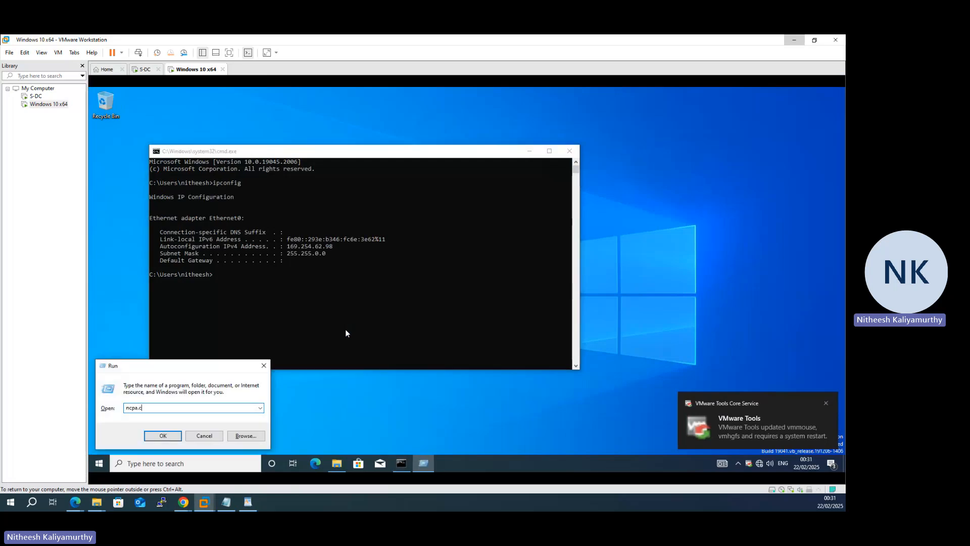
pyautogui.write('pl')
pyautogui.press('Return')
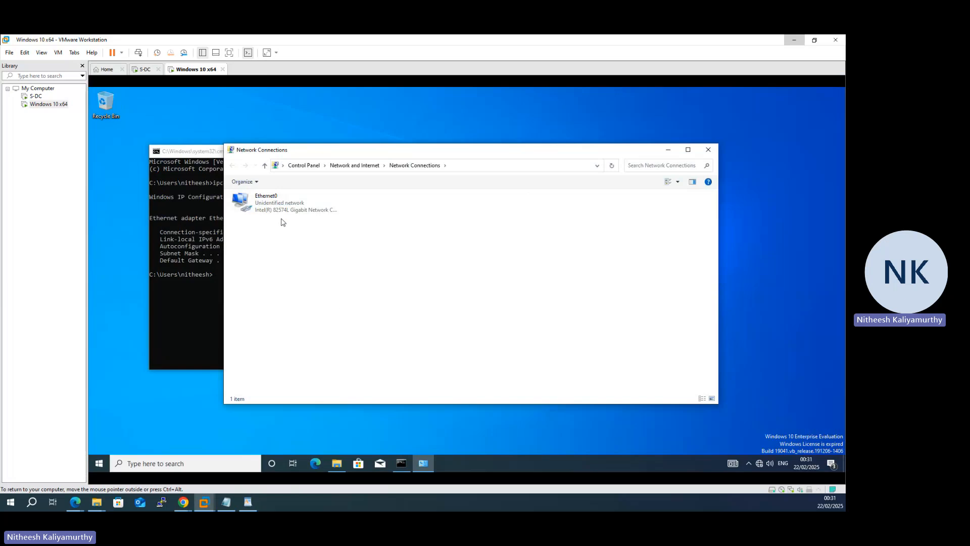
# Step: Rename the Ethernet0 network adapter to SDC-LAN
pyautogui.click(271, 201)
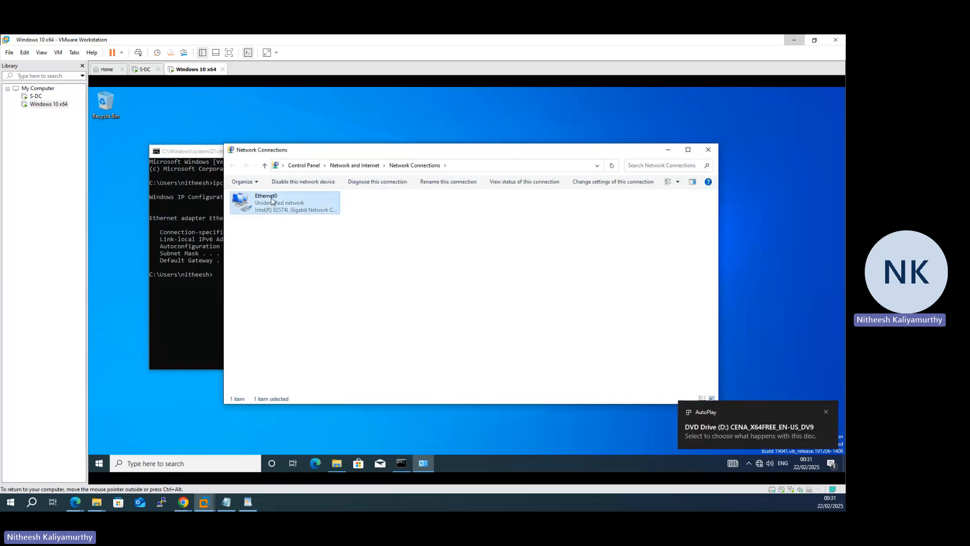
pyautogui.click(271, 198)
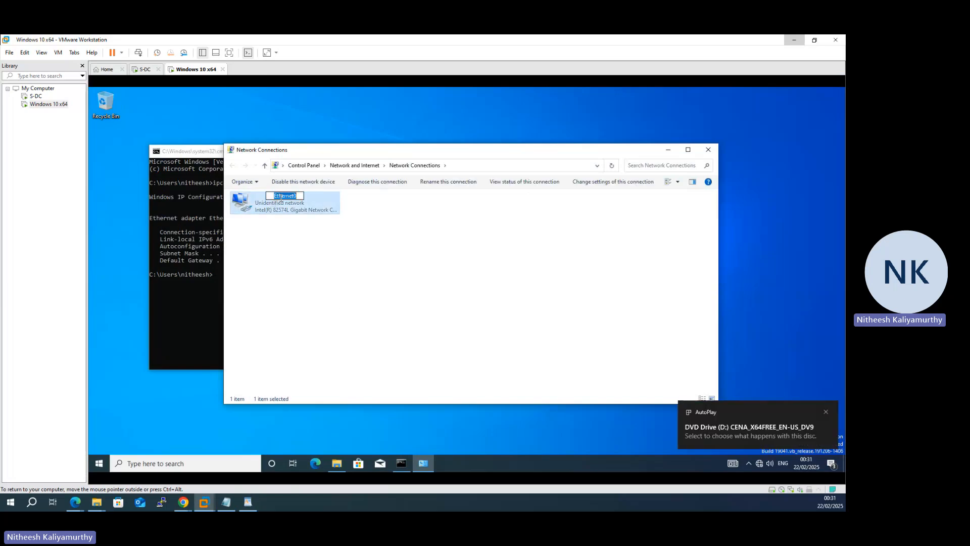
pyautogui.write('LAN')
pyautogui.press('BackSpace')
pyautogui.press('BackSpace')
pyautogui.press('BackSpace')
pyautogui.write('SDC')
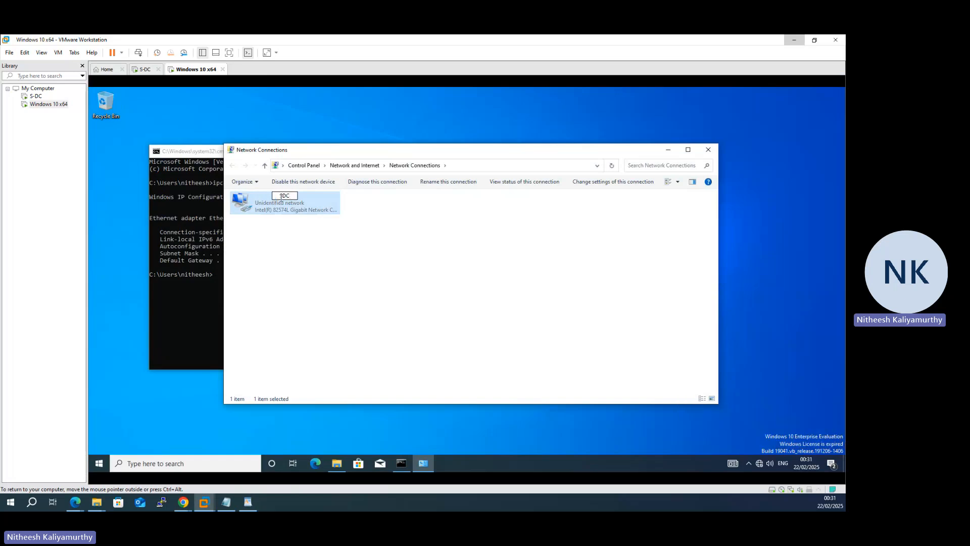
pyautogui.write('-LAN')
pyautogui.press('Return')
# Step: Open the Internet Protocol Version 4 properties of SDC-LAN and choose to use a manually specified IP address
pyautogui.doubleClick(279, 211)
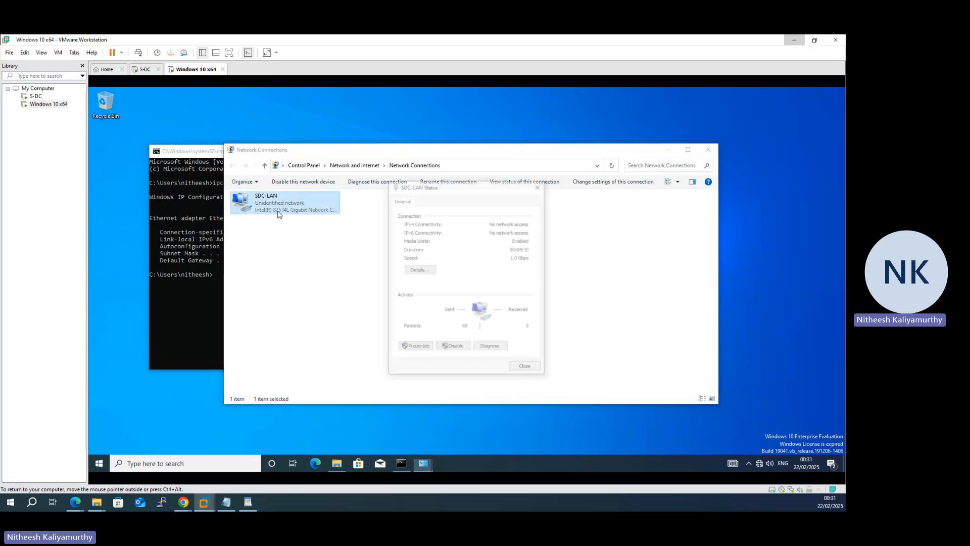
pyautogui.click(424, 349)
pyautogui.click(469, 288)
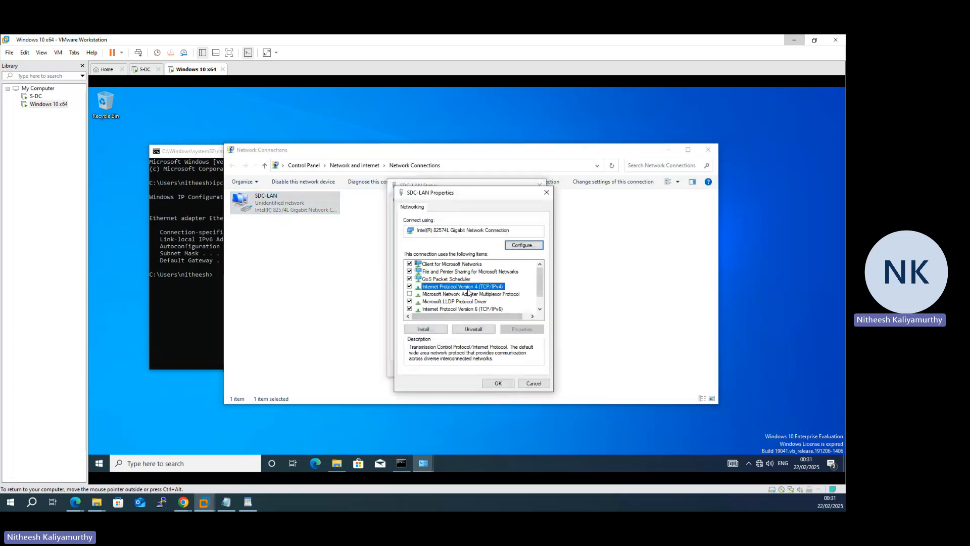
pyautogui.click(522, 329)
pyautogui.click(471, 291)
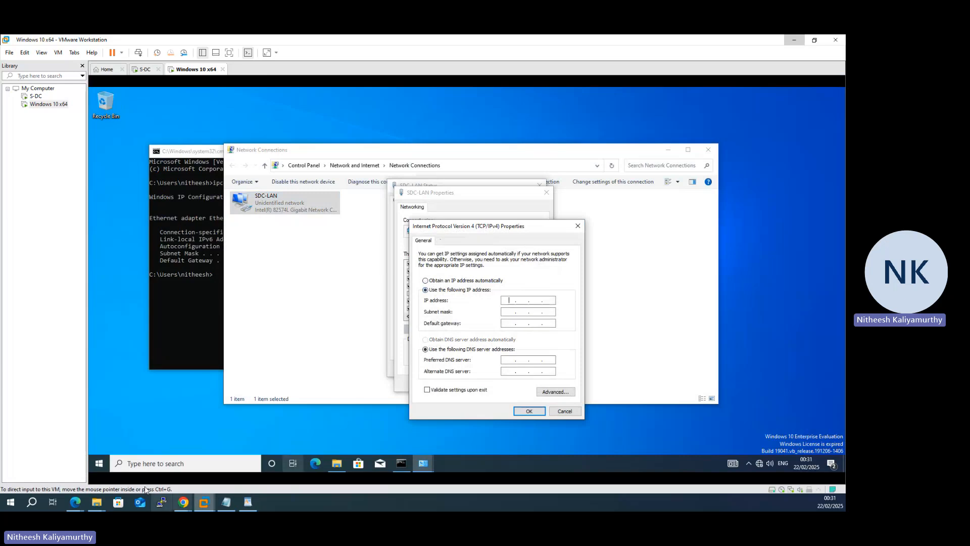
# Step: Switch to the network diagram PDF in Edge, mark the ClientS1 computer with an arrow and handwritten 1.10, and return to the virtual machine
pyautogui.moveTo(75, 506)
pyautogui.click(45, 457)
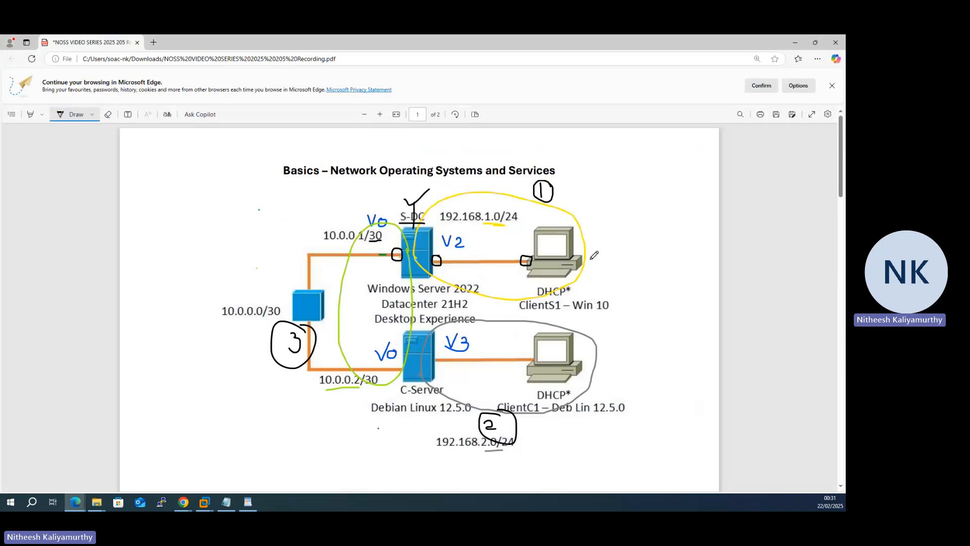
pyautogui.moveTo(590, 259); pyautogui.dragTo(618, 266)
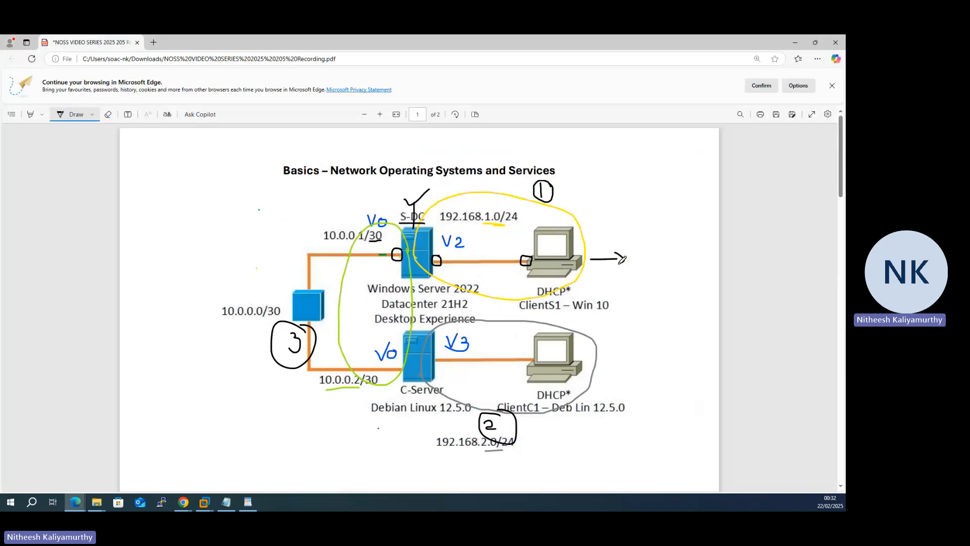
pyautogui.moveTo(606, 227); pyautogui.dragTo(621, 229)
pyautogui.click(610, 234)
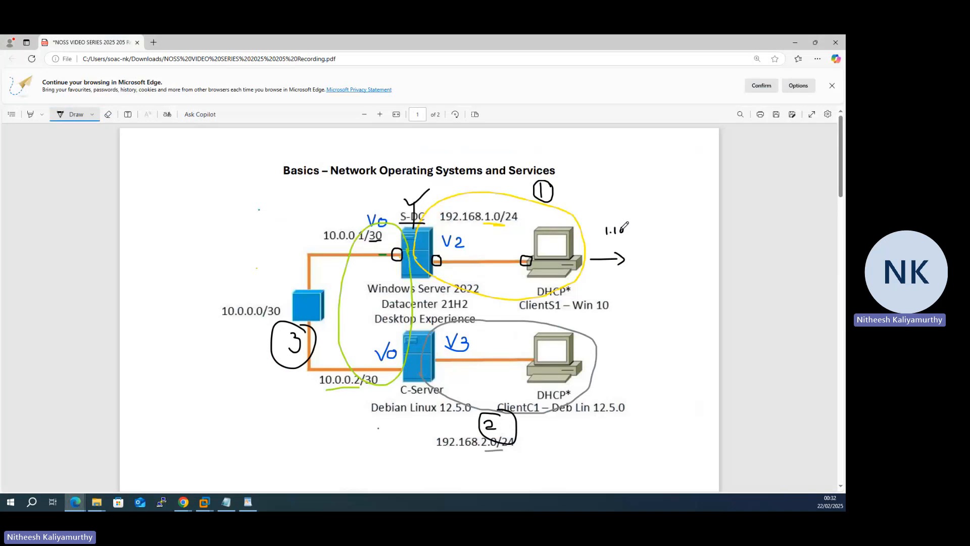
pyautogui.click(794, 42)
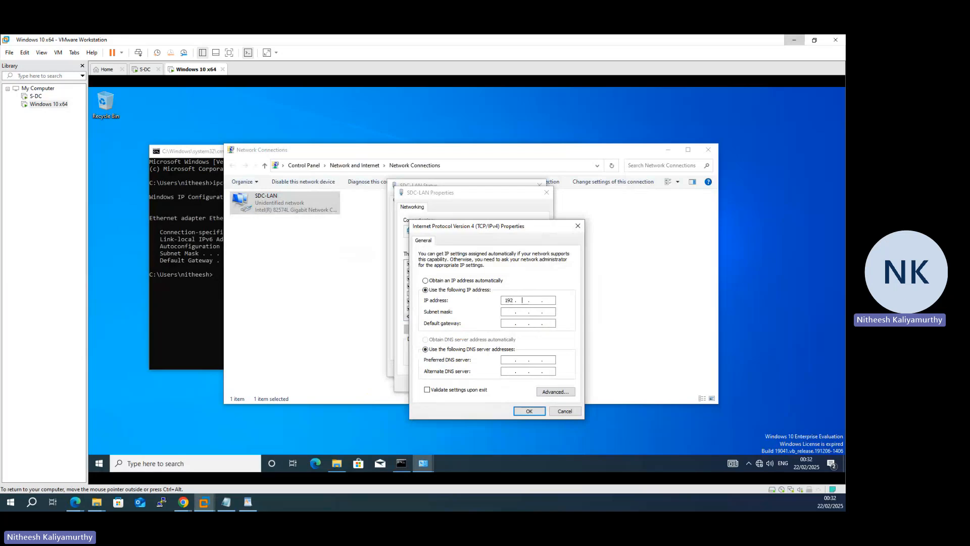
# Step: Set the IP address to 192.168.1.10, the subnet mask to 255.255.255.0 and the default gateway to 192.168.1.1
pyautogui.write('0')
pyautogui.press('Tab')
pyautogui.press('Tab')
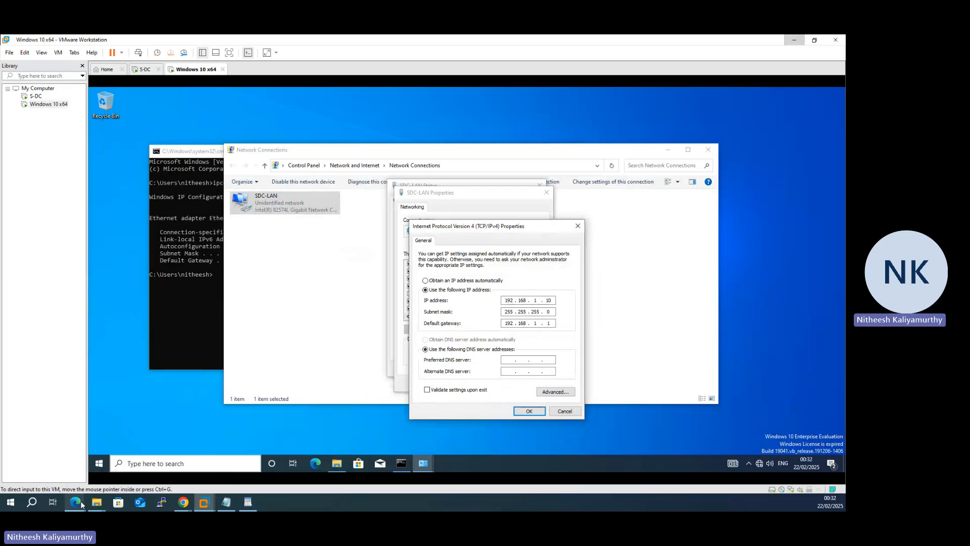
# Step: In the Edge network diagram, handwrite 1.1 beside S-DC's client-side interface and draw an arrow to it from ClientS1, then return to VMware Workstation
pyautogui.moveTo(80, 502)
pyautogui.click(122, 473)
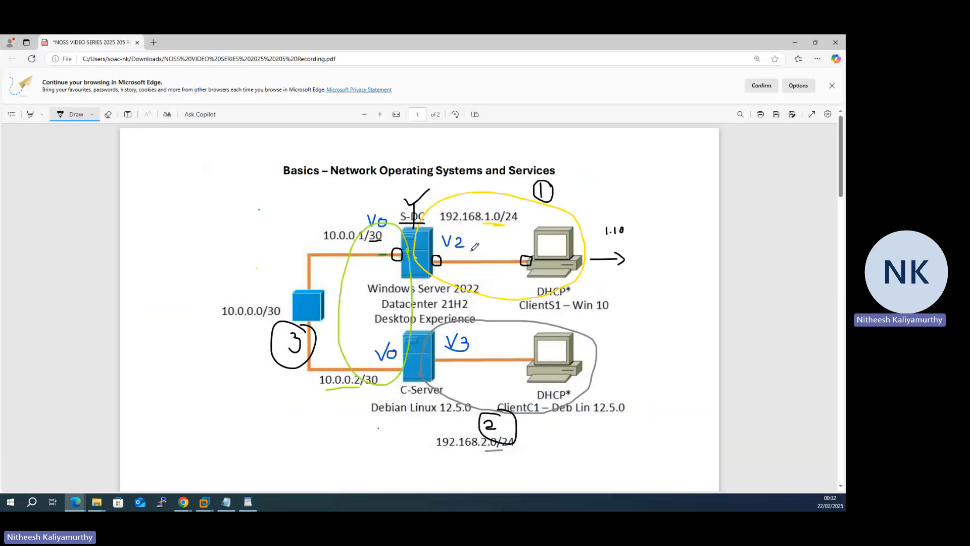
pyautogui.moveTo(436, 229); pyautogui.dragTo(450, 241)
pyautogui.click(441, 234)
pyautogui.moveTo(590, 271)
pyautogui.mouseDown()
pyautogui.moveTo(487, 273)
pyautogui.moveTo(448, 243)
pyautogui.moveTo(450, 252)
pyautogui.mouseUp()
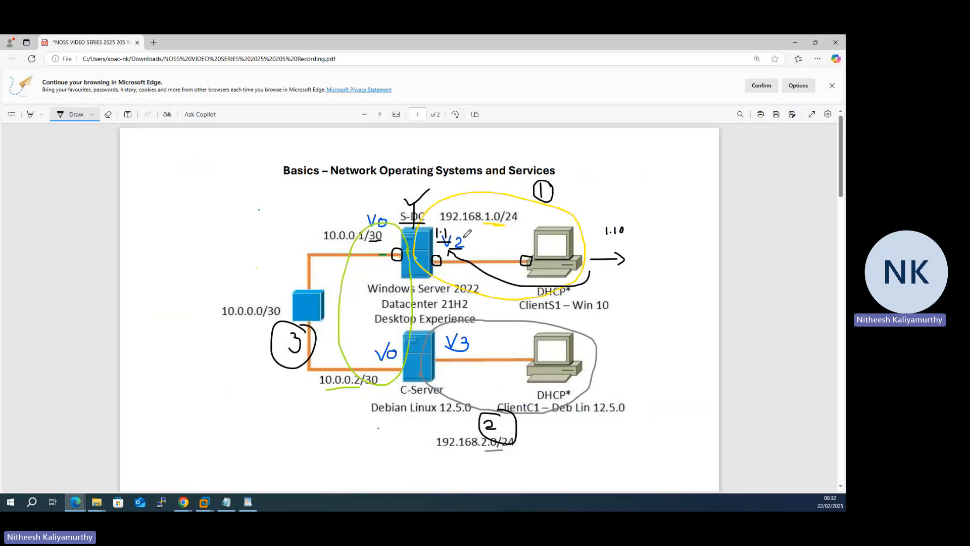
pyautogui.click(795, 43)
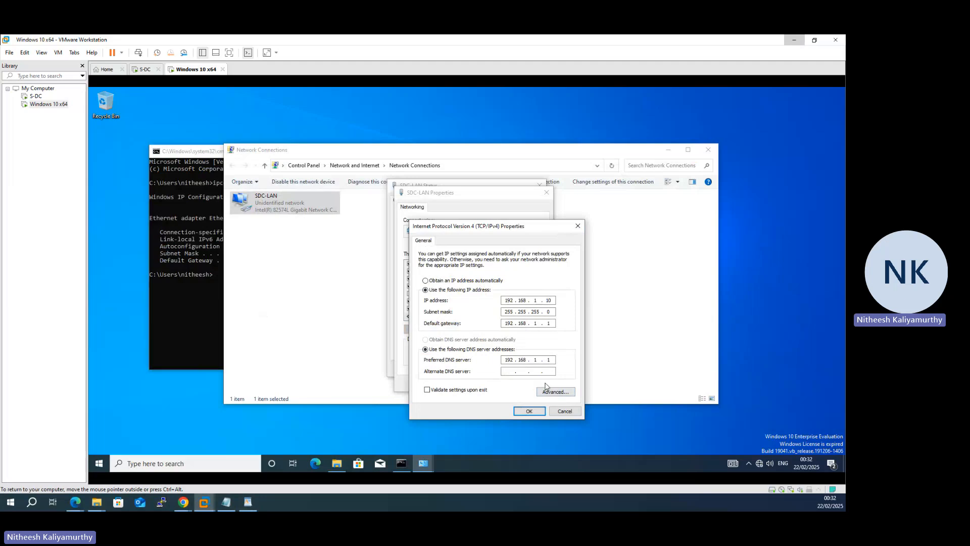
# Step: Set the preferred DNS server to 192.168.1.1, apply the IPv4 settings and close the SDC-LAN properties and status dialogs
pyautogui.click(538, 414)
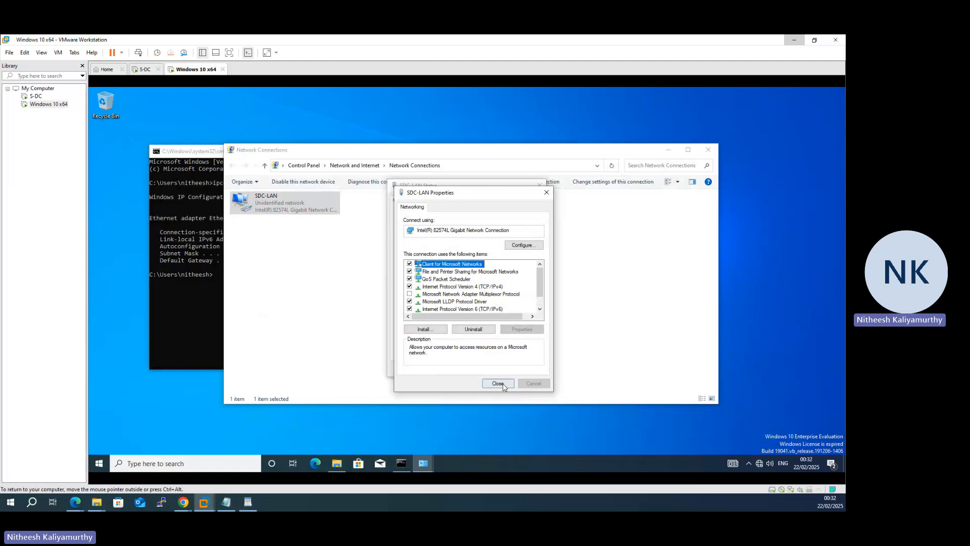
pyautogui.click(501, 381)
pyautogui.click(527, 372)
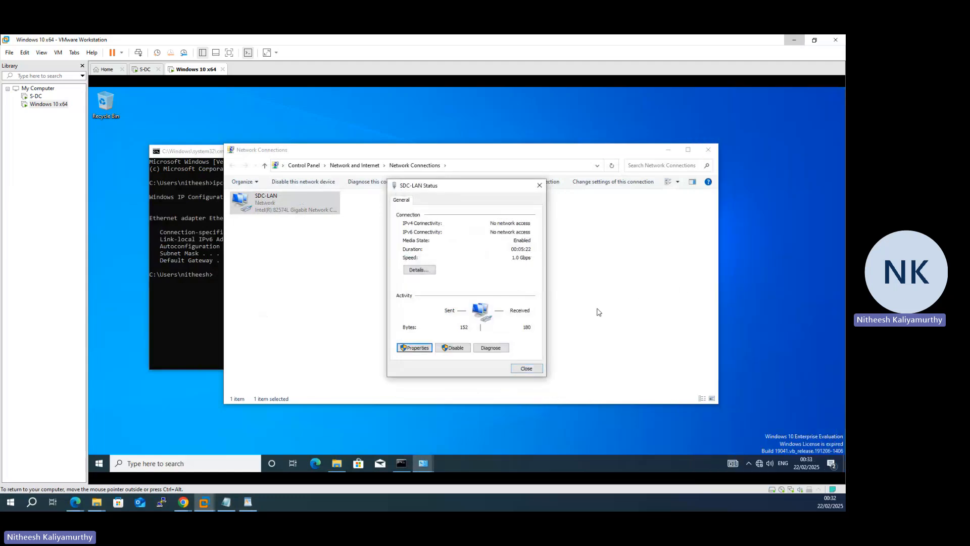
pyautogui.click(540, 369)
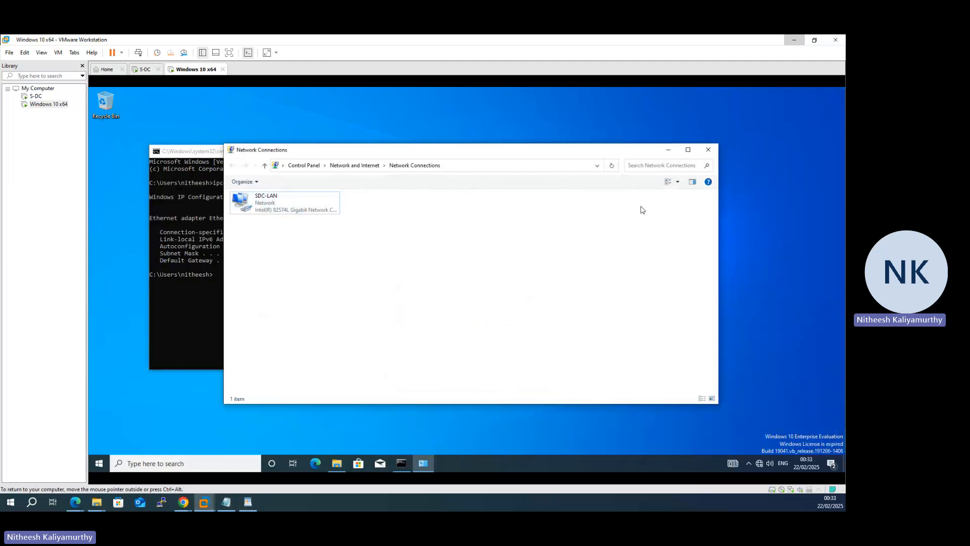
# Step: Switch to the S-DC virtual machine and open its Network Connections window by running ncpa.cpl
pyautogui.click(144, 69)
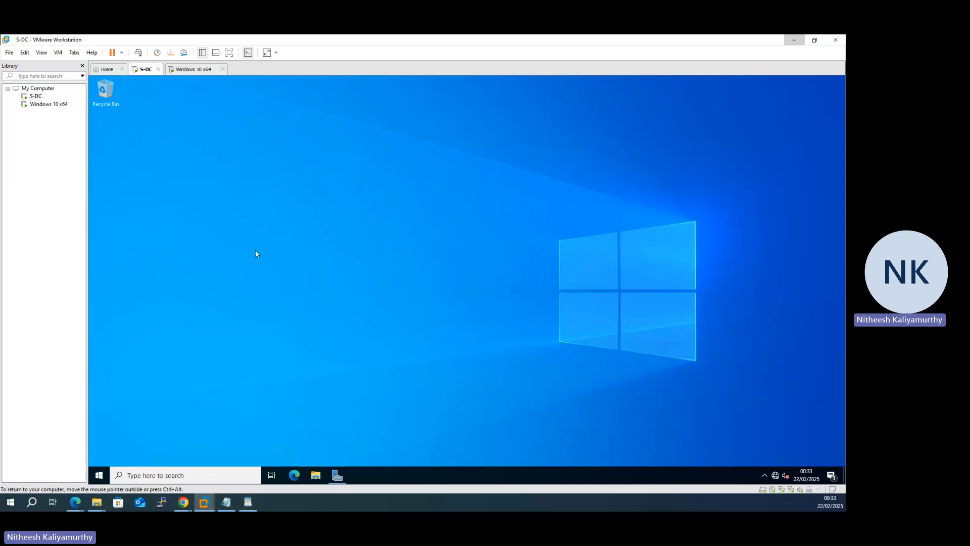
pyautogui.press('super+r')
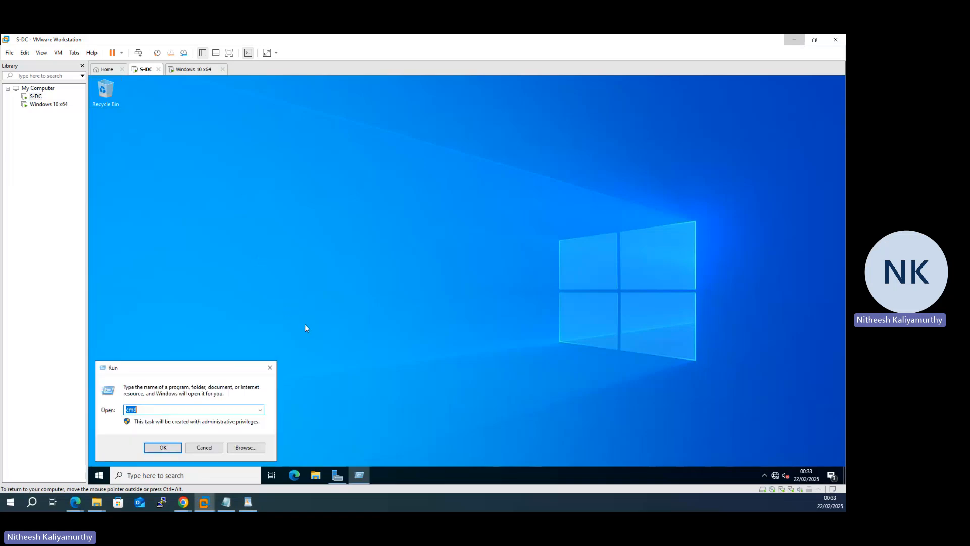
pyautogui.write('n')
pyautogui.press('Down')
pyautogui.press('Return')
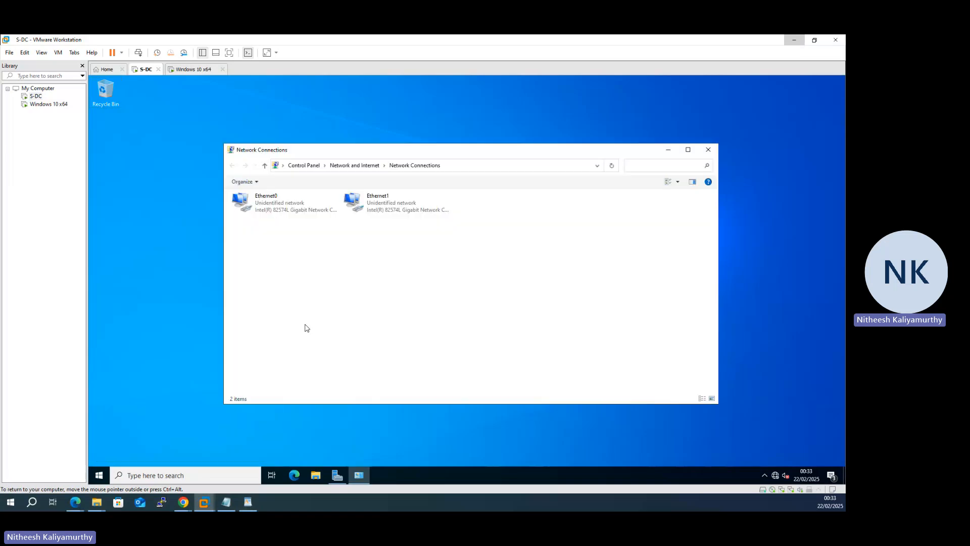
# Step: Check the client's adapter name in the Windows 10 x64 machine, then rename S-DC's Ethernet1 adapter to SDC-LAN
pyautogui.click(377, 200)
pyautogui.click(192, 71)
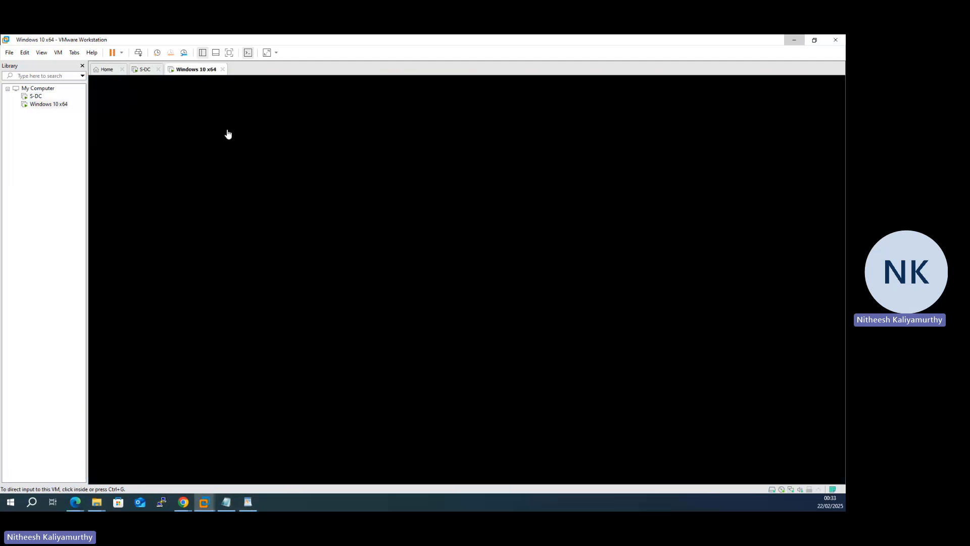
pyautogui.click(141, 70)
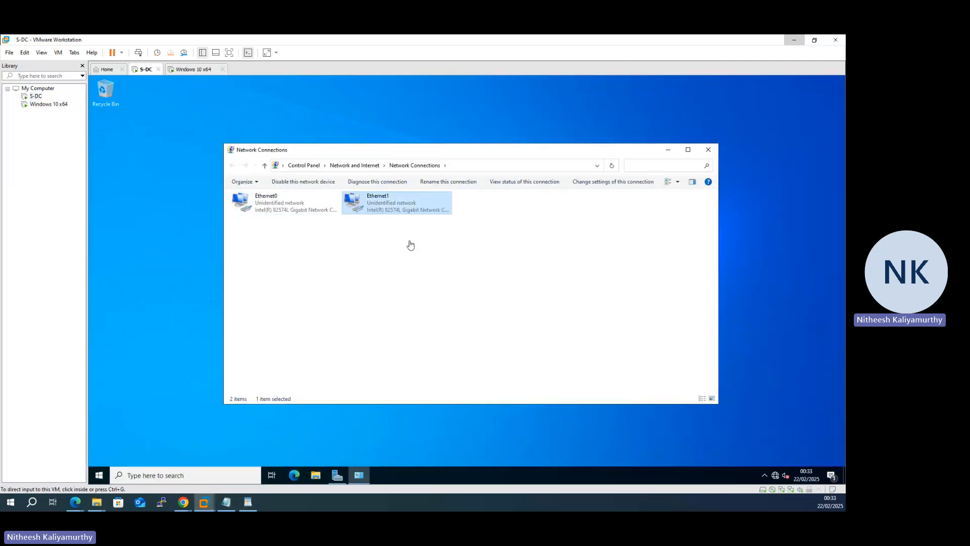
pyautogui.click(384, 198)
pyautogui.write('SDC-LAN')
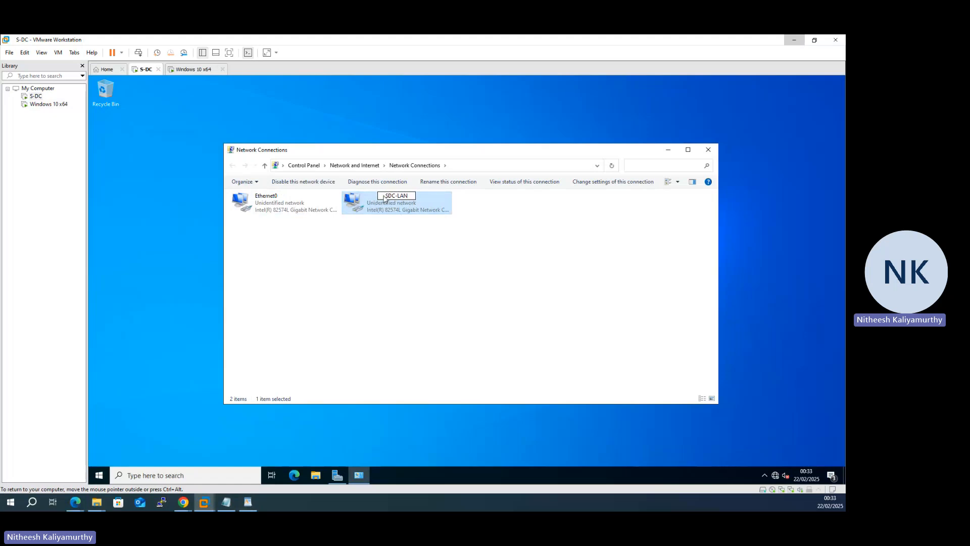
pyautogui.press('Return')
# Step: Rename S-DC's Ethernet0 adapter to External
pyautogui.click(268, 199)
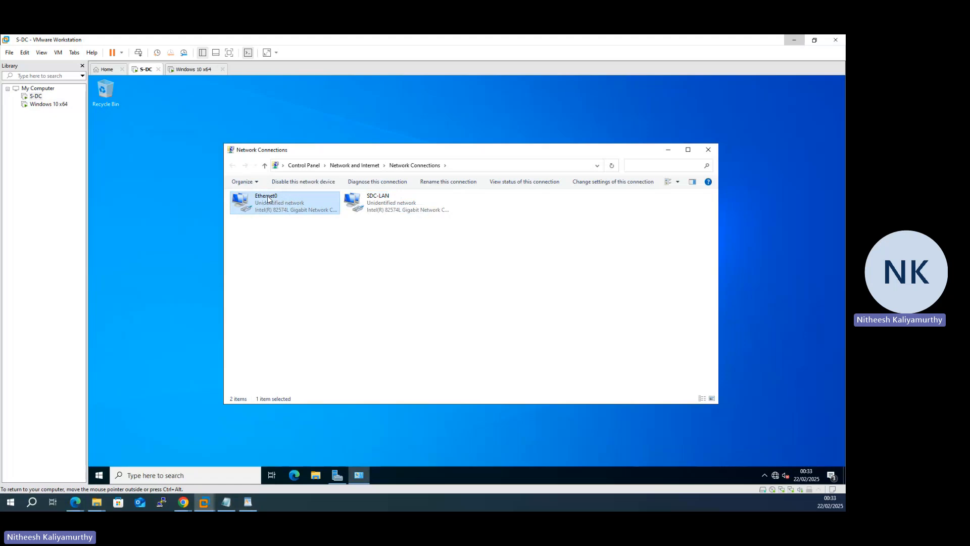
pyautogui.click(268, 198)
pyautogui.write('eX')
pyautogui.write('xternal')
pyautogui.press('Return')
pyautogui.click(297, 242)
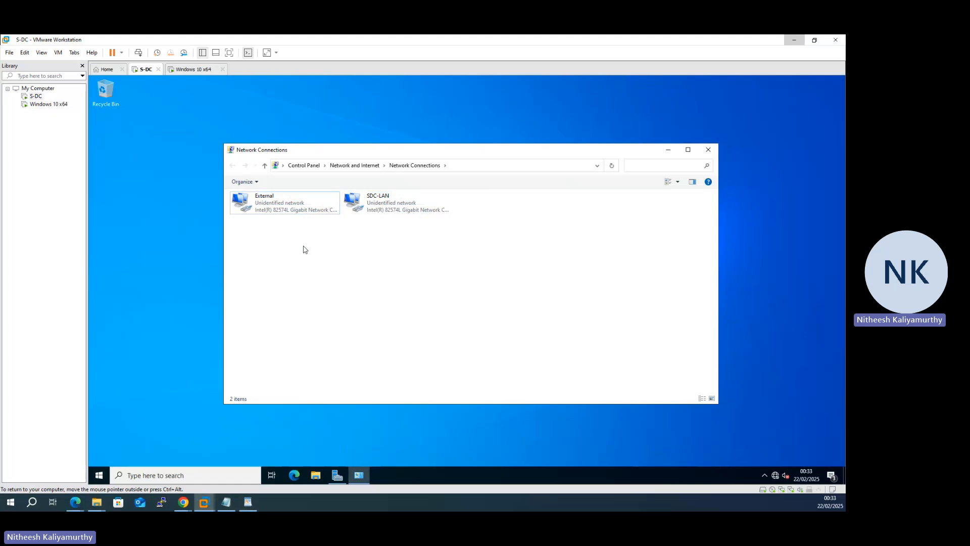
# Step: Open a Command Prompt on S-DC, ping the client at 192.168.1.10 and interrupt the ping
pyautogui.click(126, 451)
pyautogui.press('super+r')
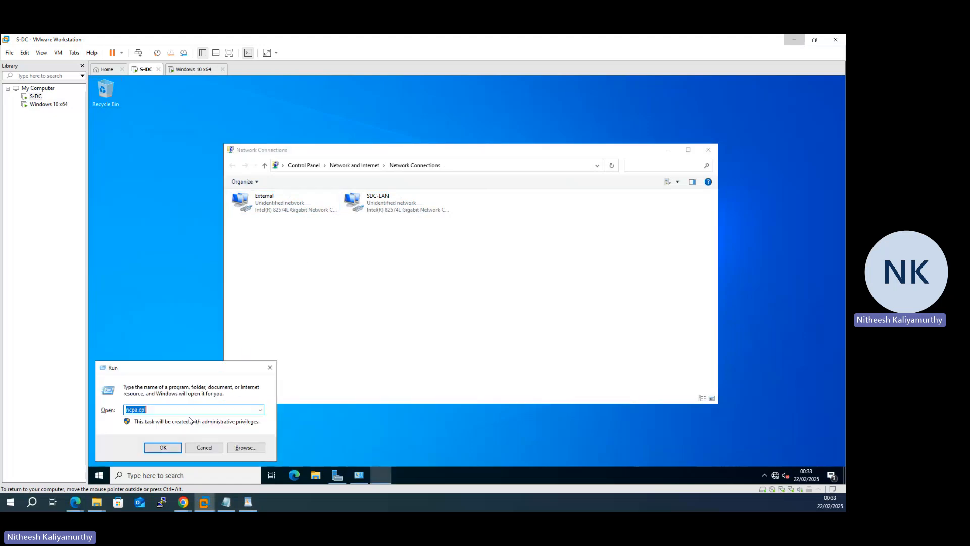
pyautogui.write('cmd')
pyautogui.press('Return')
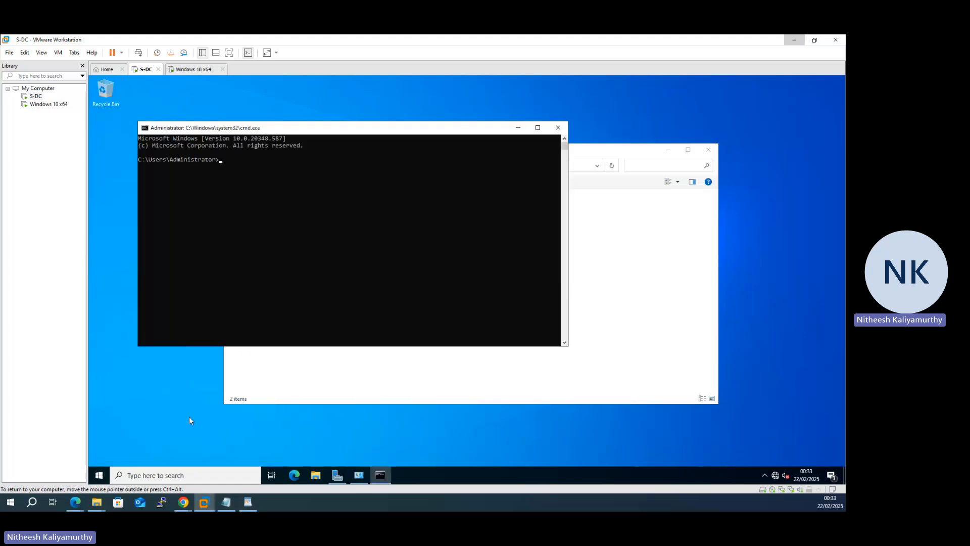
pyautogui.write('ping 192.168.1.10')
pyautogui.press('Return')
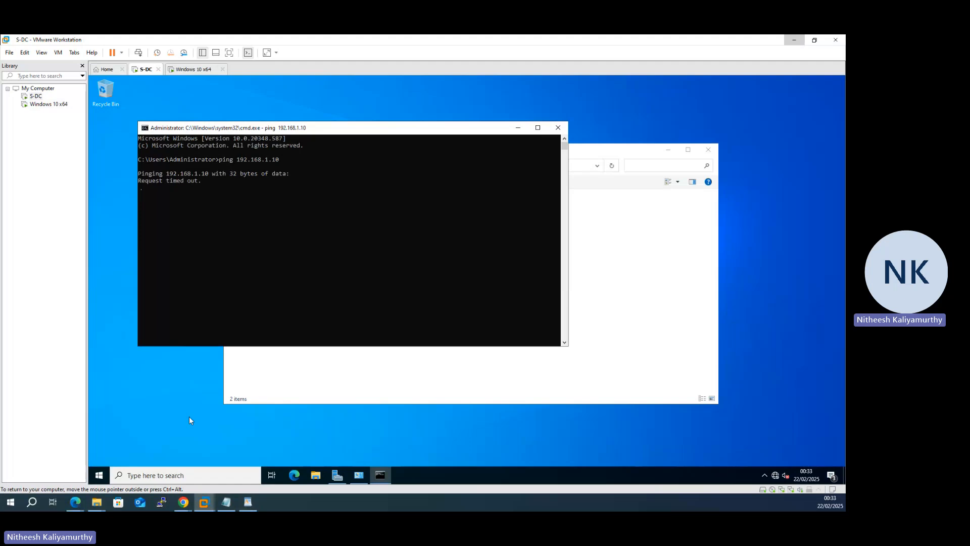
pyautogui.hotkey('ctrl', 'c')
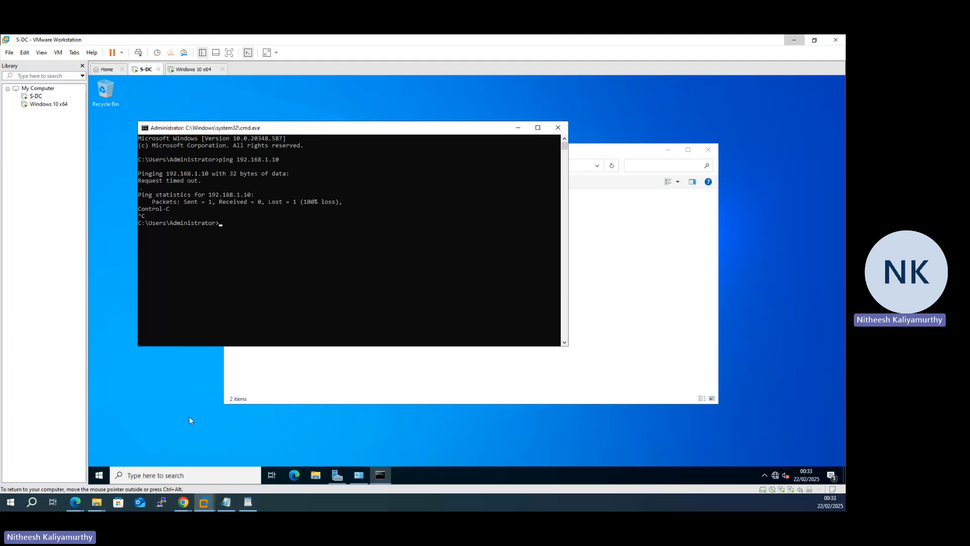
# Step: In the Windows 10 x64 machine's Command Prompt, ping S-DC at 192.168.1.1 and interrupt the ping
pyautogui.click(194, 69)
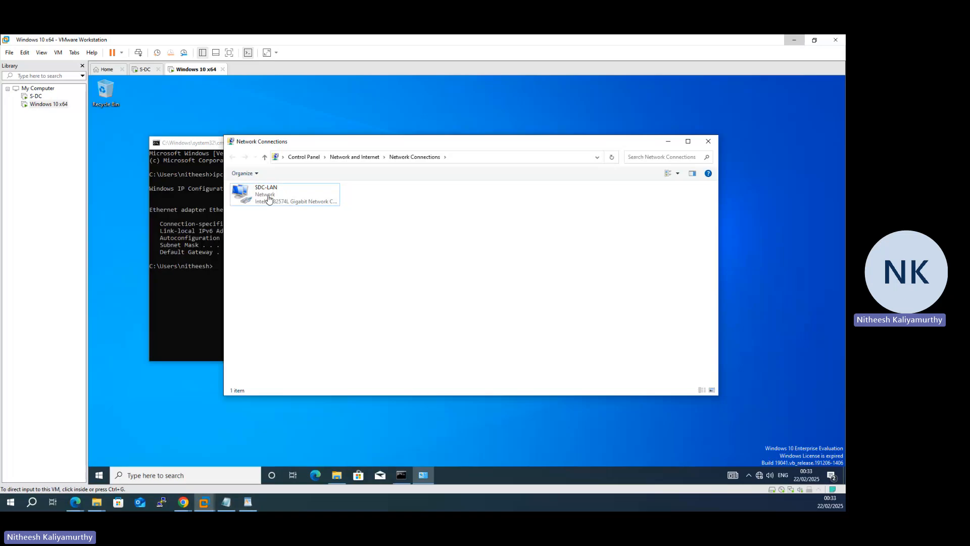
pyautogui.click(193, 303)
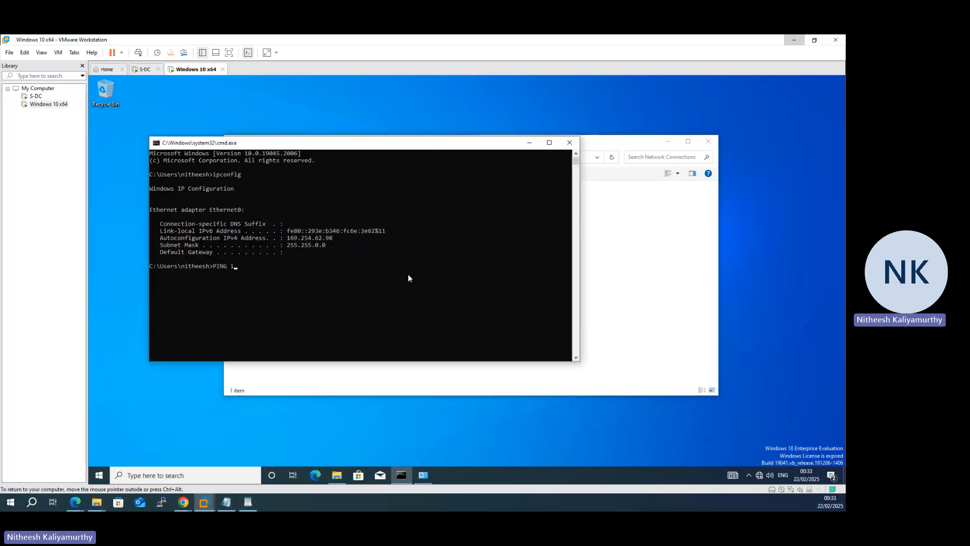
pyautogui.write('PING 192.168.1.1')
pyautogui.press('Return')
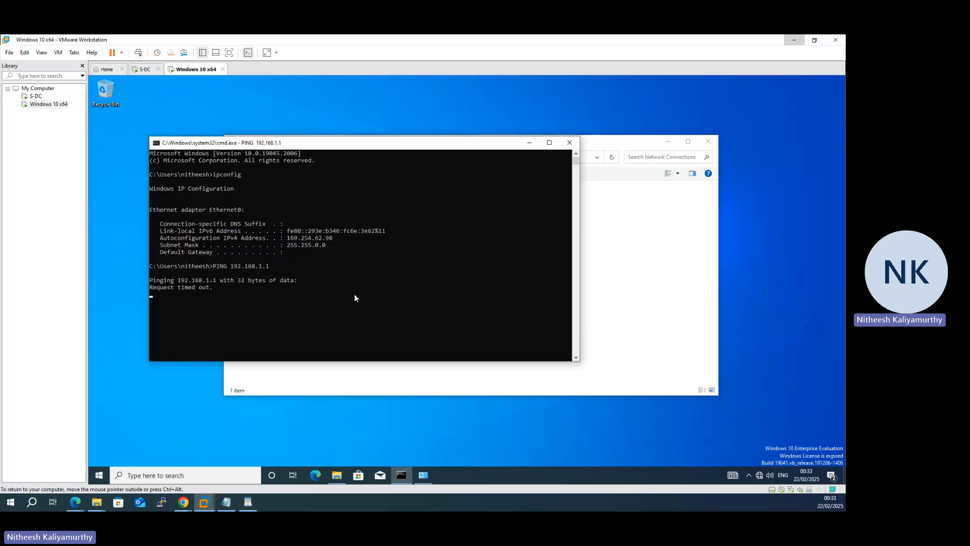
pyautogui.hotkey('ctrl', 'c')
# Step: Search Windows for the firewall and open the Firewall & network protection settings on the client
pyautogui.click(133, 448)
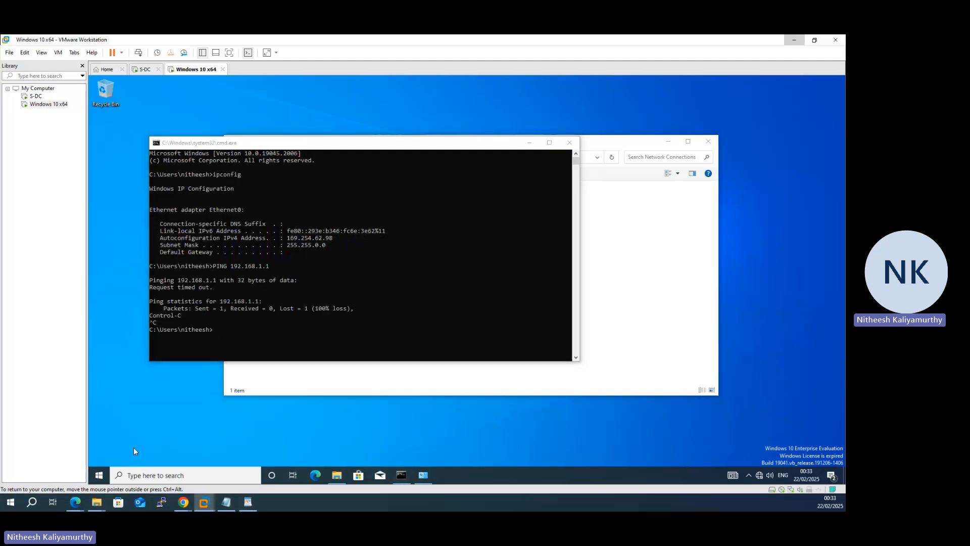
pyautogui.press('super')
pyautogui.write('firew')
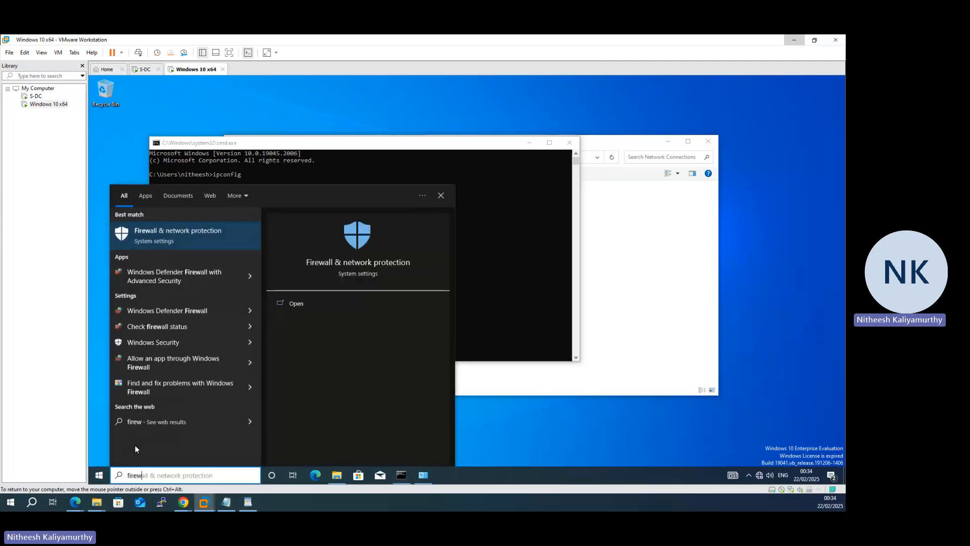
pyautogui.click(301, 303)
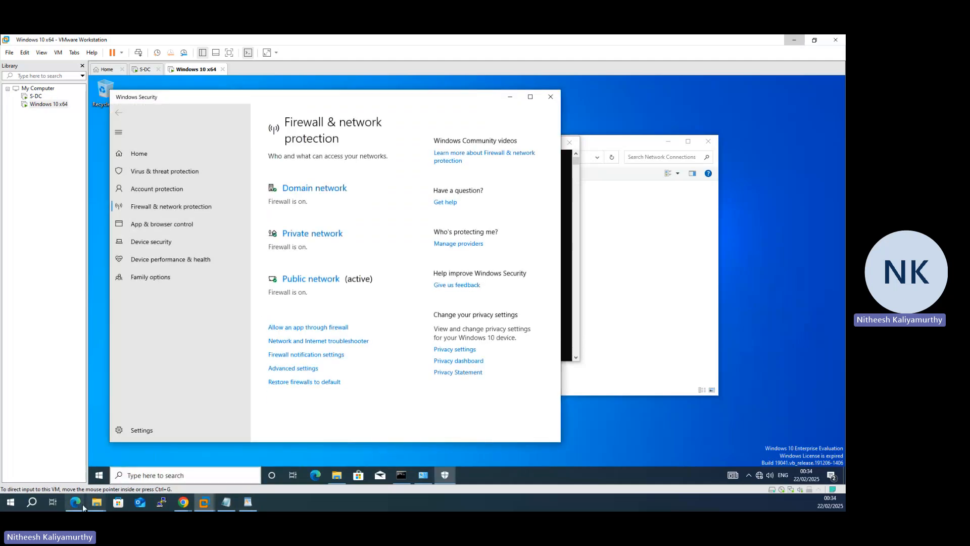
# Step: Switch to the PDF in Edge and underline task 6, "Modify firewall rules to allow ICMP Traffic", by hand
pyautogui.moveTo(82, 507)
pyautogui.click(139, 453)
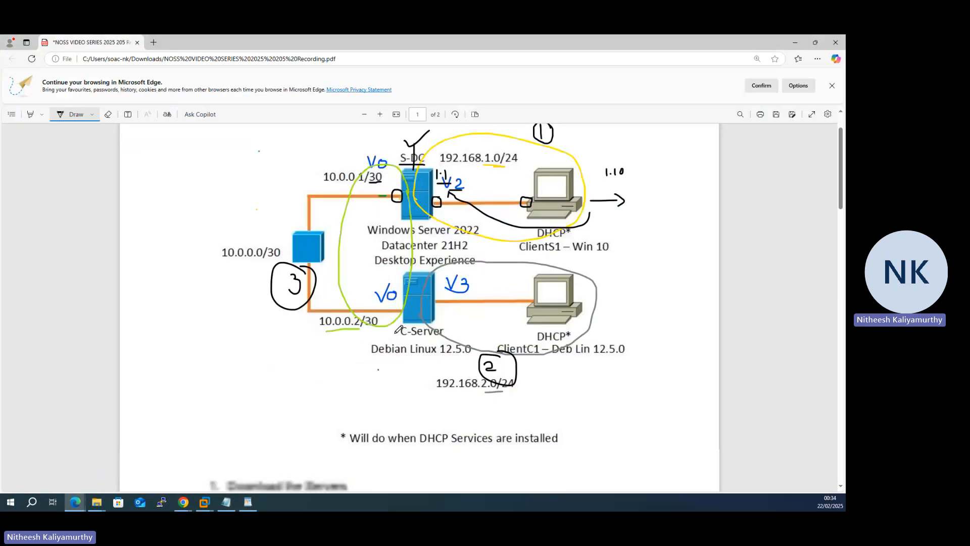
pyautogui.scroll(-5, 397, 331)
pyautogui.scroll(-2, 398, 331)
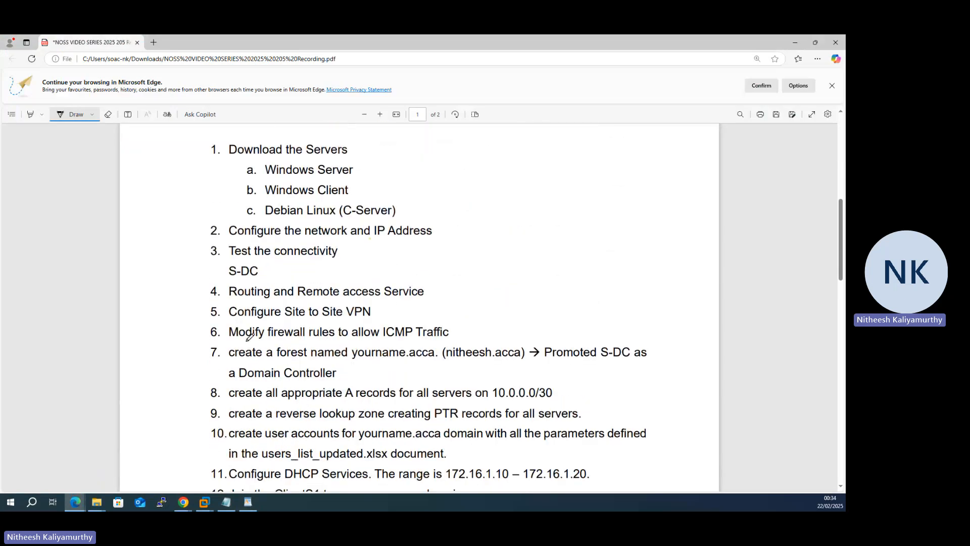
pyautogui.moveTo(235, 338); pyautogui.dragTo(449, 334)
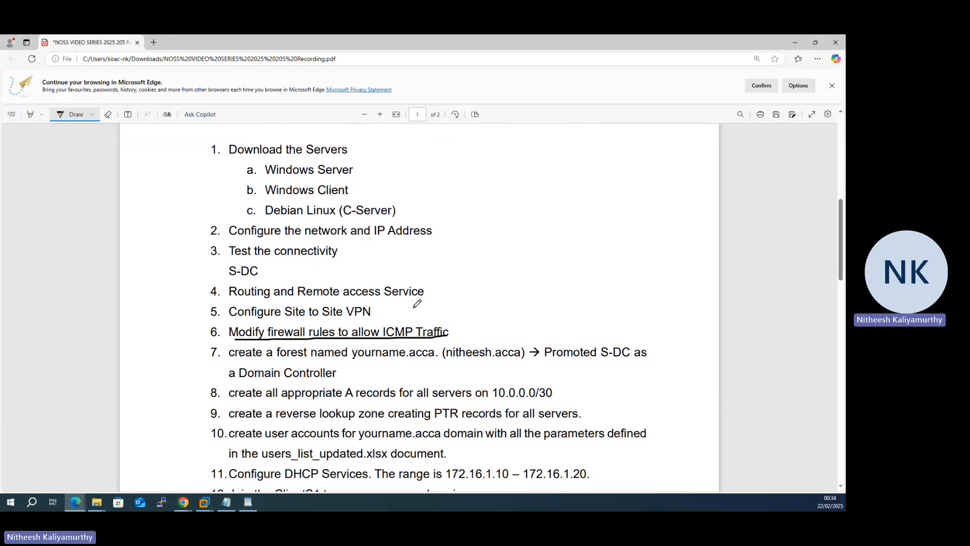
# Step: Erase the underline beneath task 6, reselect the Draw tool and return to VMware Workstation
pyautogui.click(108, 114)
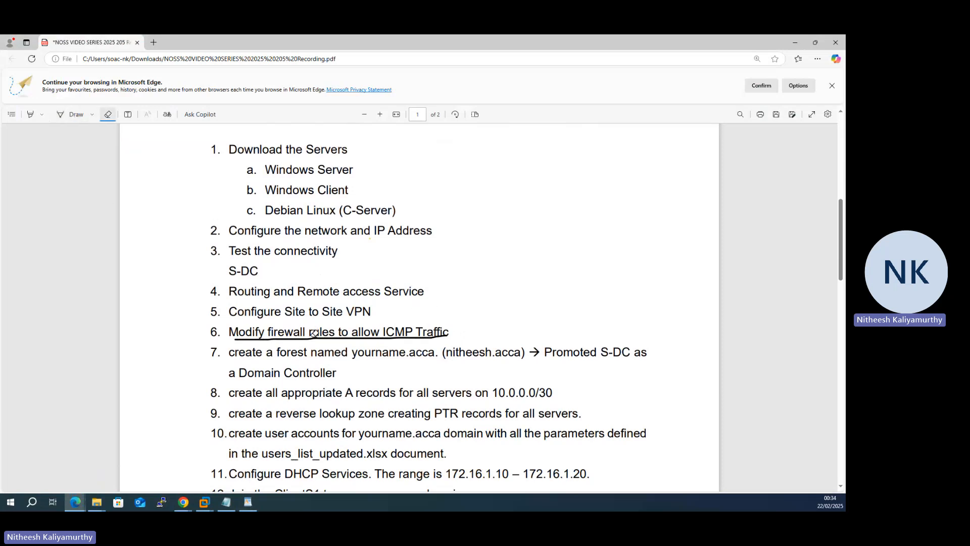
pyautogui.click(375, 333)
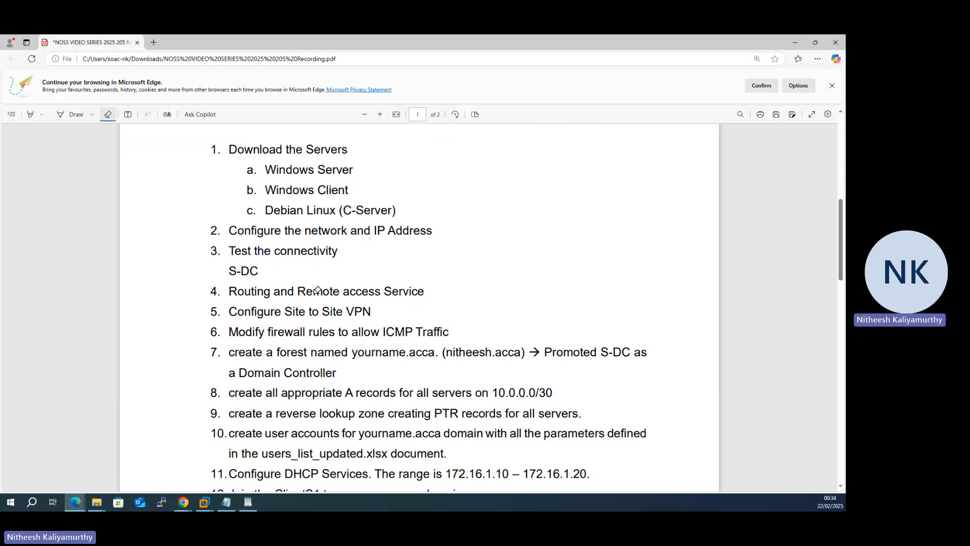
pyautogui.click(75, 115)
pyautogui.click(94, 115)
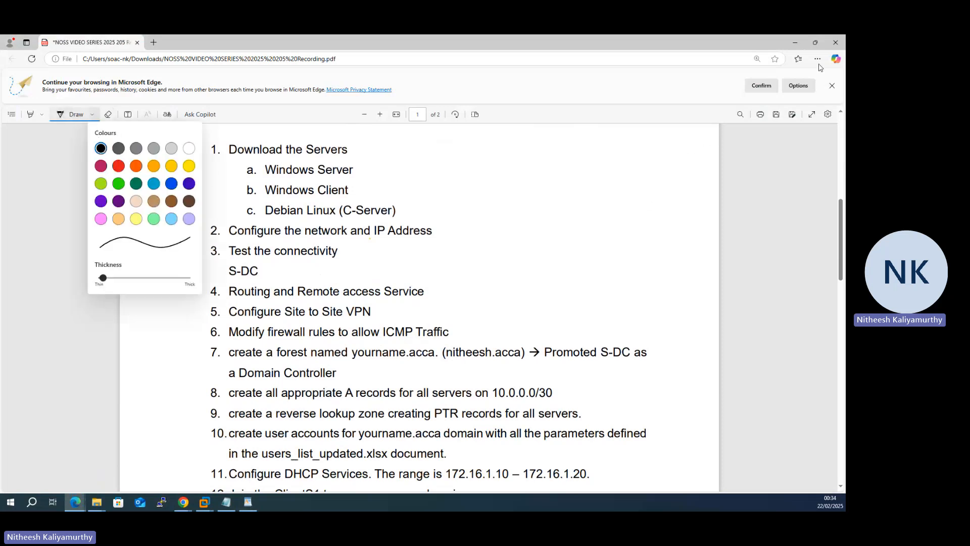
pyautogui.click(796, 44)
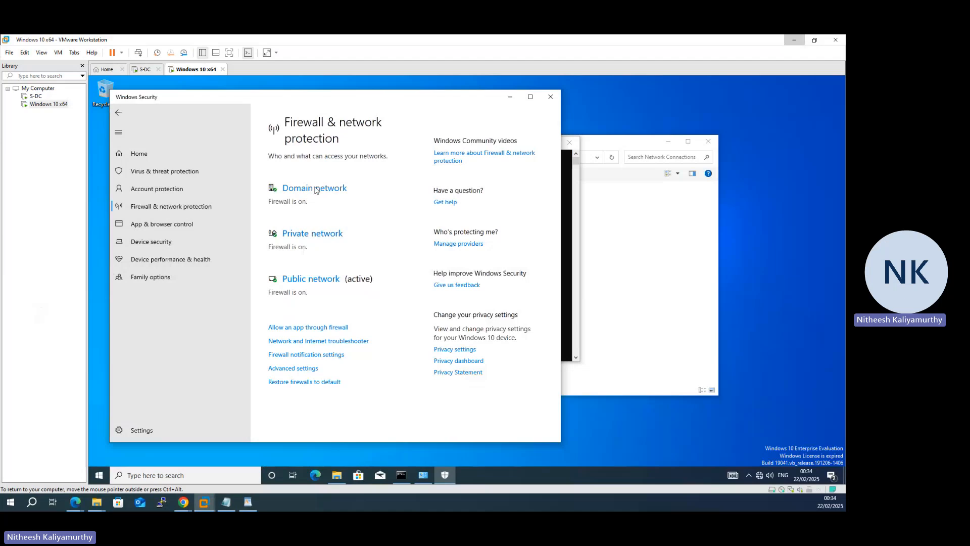
# Step: Turn off Microsoft Defender Firewall for the domain network, approve the change and return to the firewall overview
pyautogui.click(320, 188)
pyautogui.click(279, 286)
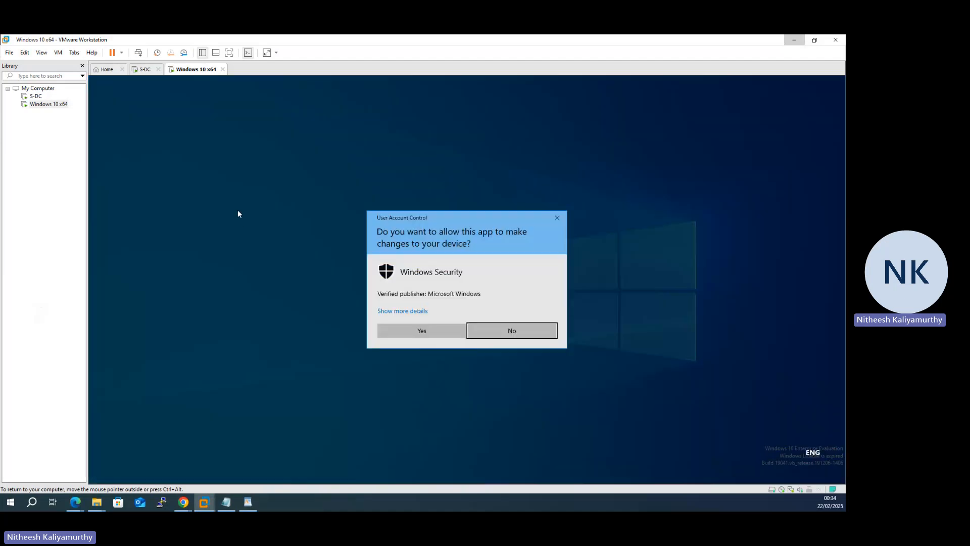
pyautogui.click(443, 332)
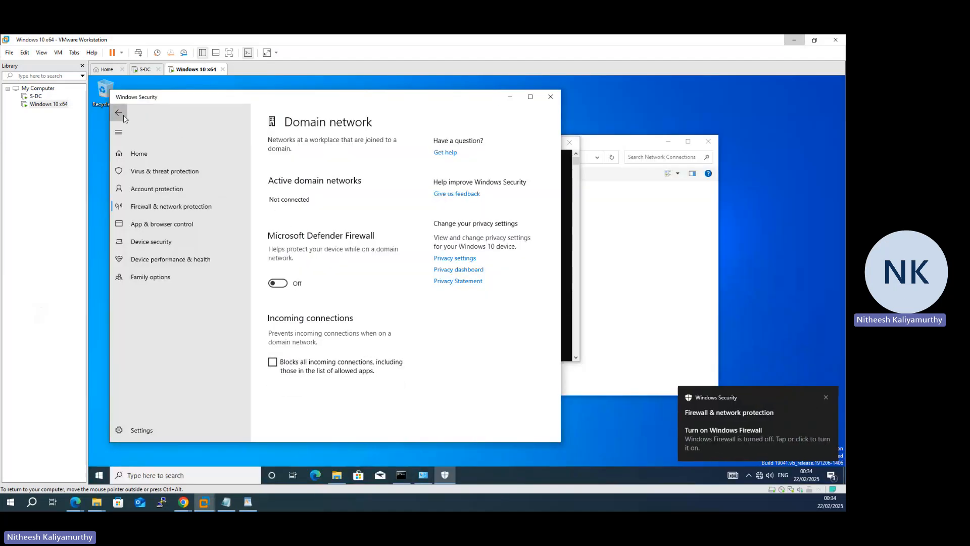
pyautogui.click(118, 113)
# Step: Turn off Microsoft Defender Firewall for the private network, approve the change and return to the firewall overview
pyautogui.click(306, 270)
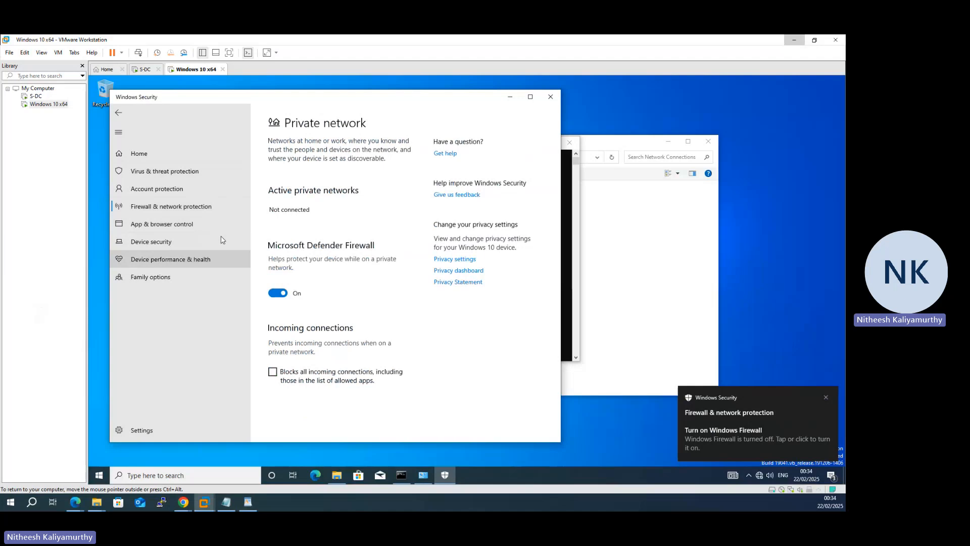
pyautogui.click(279, 287)
pyautogui.click(434, 325)
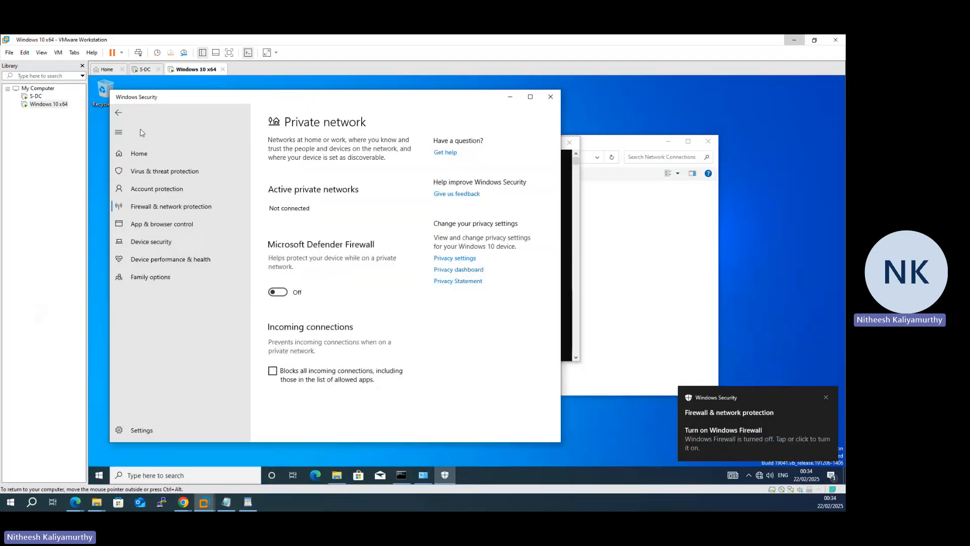
pyautogui.click(118, 112)
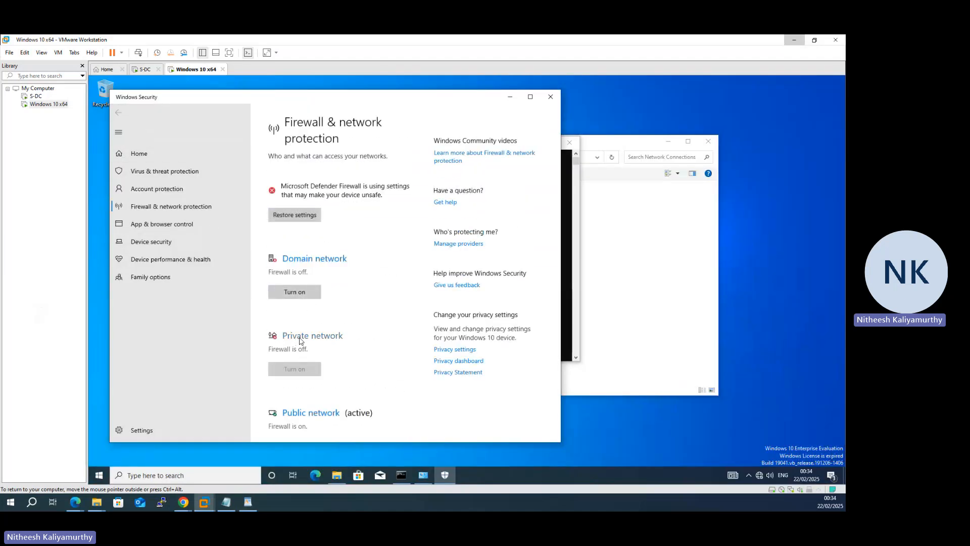
pyautogui.click(300, 337)
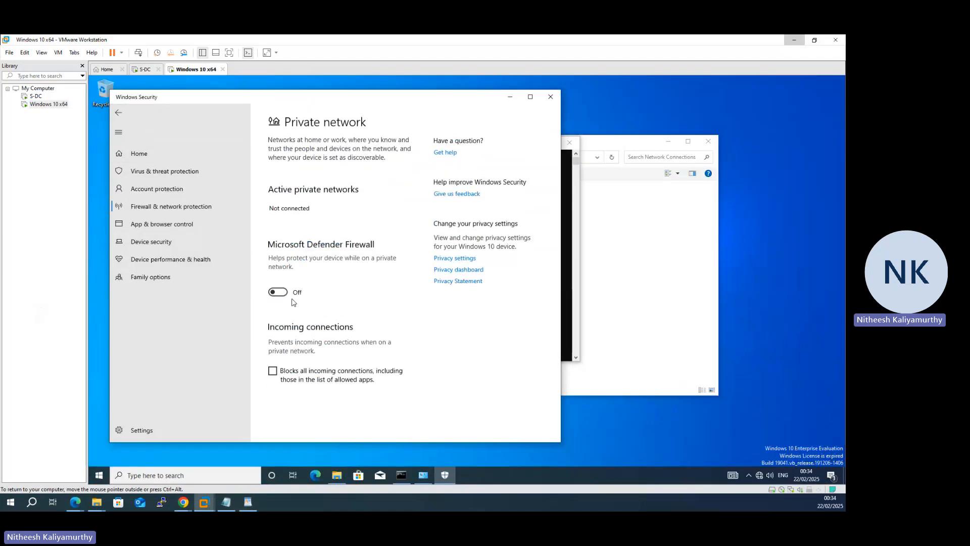
pyautogui.click(119, 112)
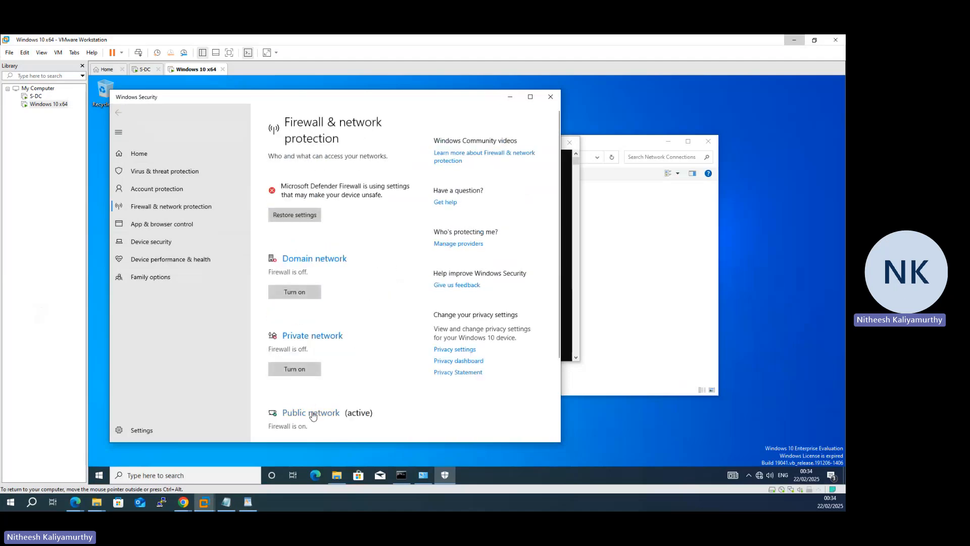
# Step: Turn off Microsoft Defender Firewall for the public network, approve the change and close Windows Security
pyautogui.click(312, 413)
pyautogui.click(279, 292)
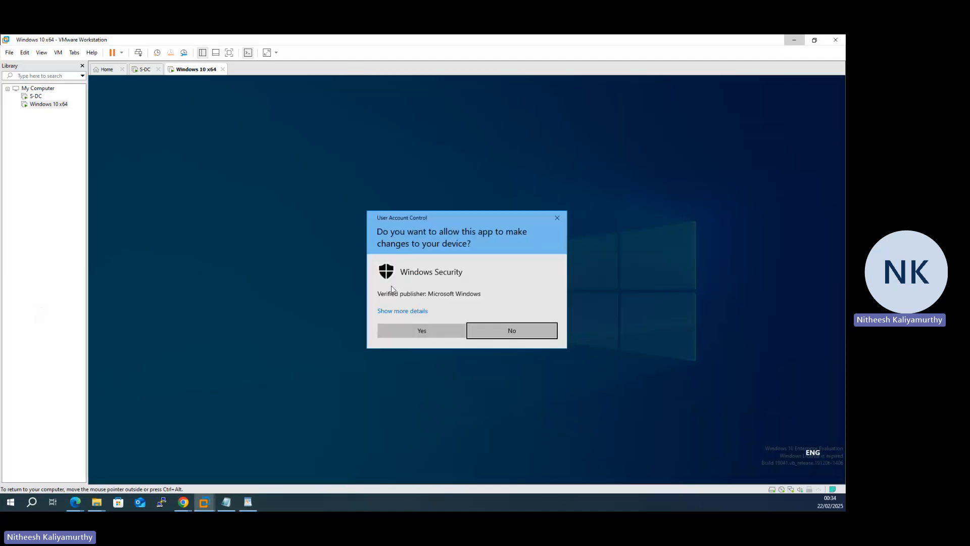
pyautogui.click(411, 332)
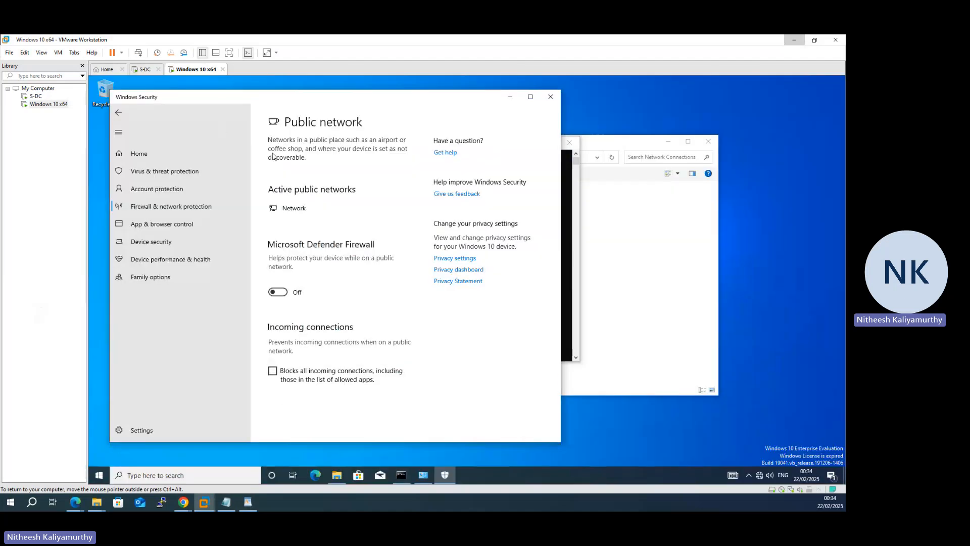
pyautogui.click(550, 96)
# Step: Repeat the ping to 192.168.1.1 from the client's Command Prompt and move that window higher on the desktop
pyautogui.click(359, 294)
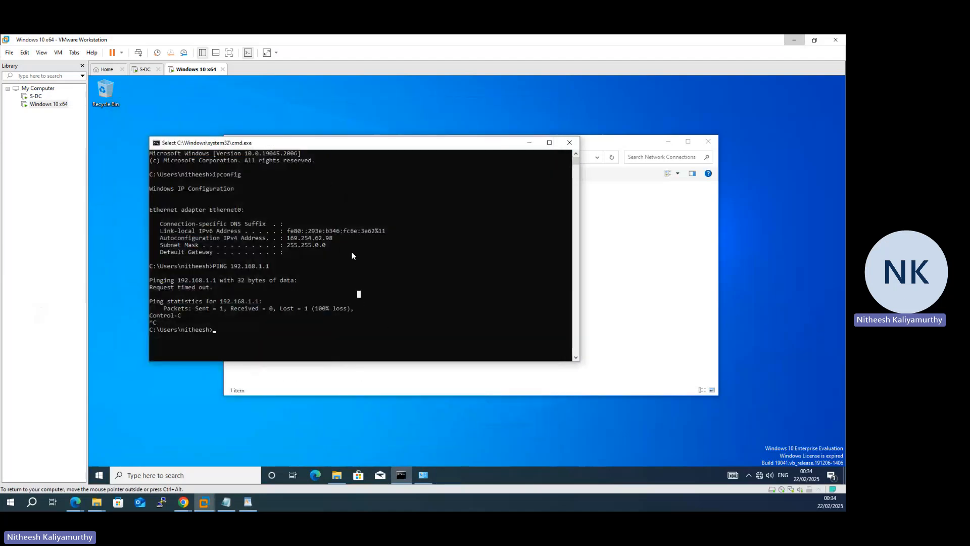
pyautogui.press('Up')
pyautogui.press('Return')
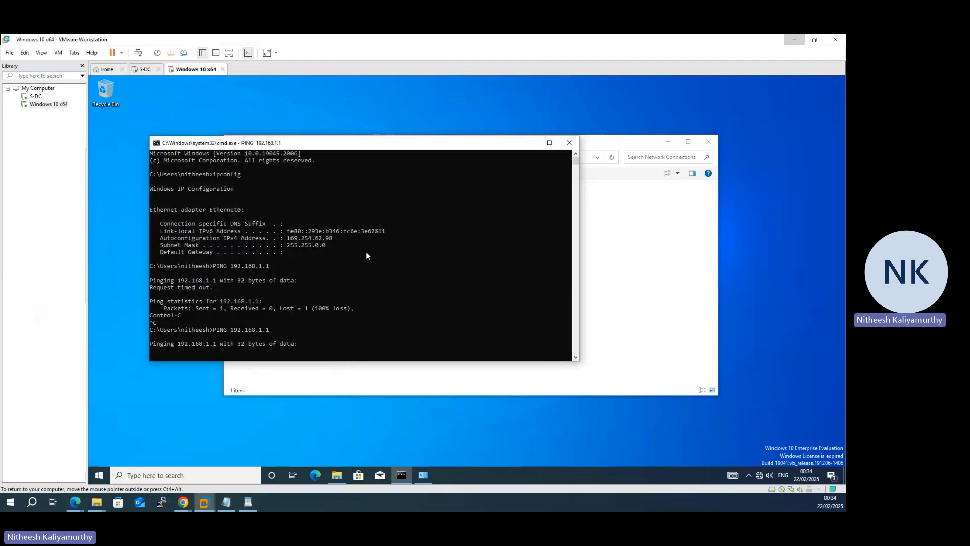
pyautogui.moveTo(401, 147); pyautogui.dragTo(430, 118)
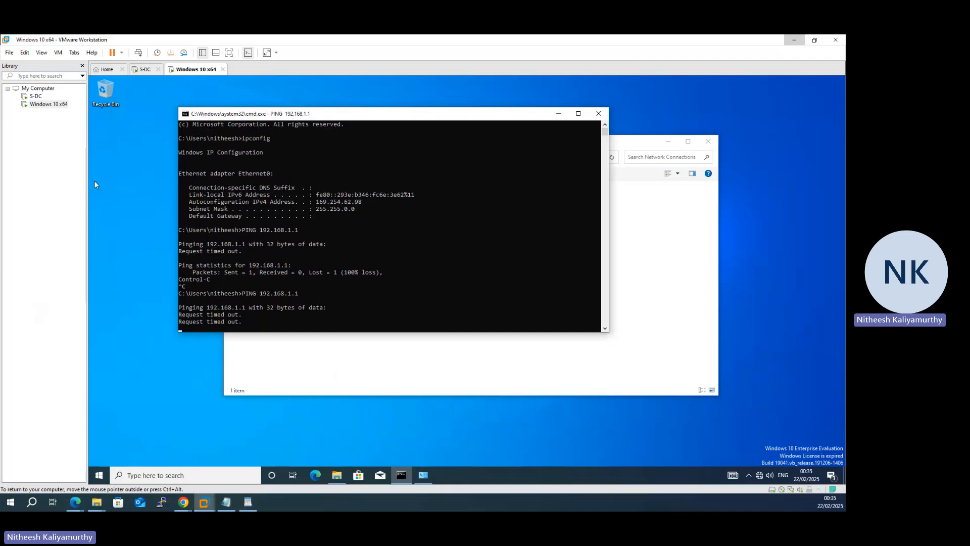
# Step: Switch to the S-DC virtual machine and repeat the ping to 192.168.1.10 from its Command Prompt
pyautogui.click(144, 69)
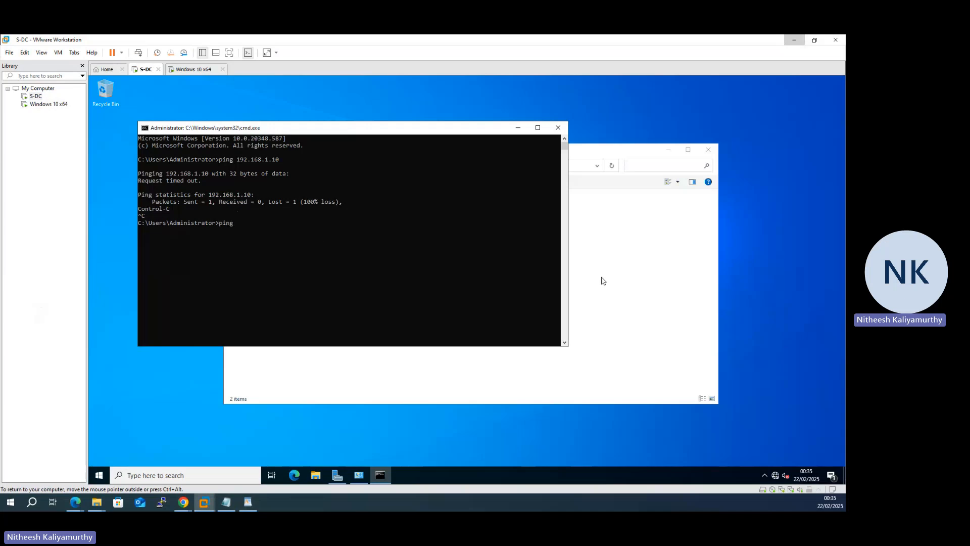
pyautogui.press('F3')
pyautogui.press('Return')
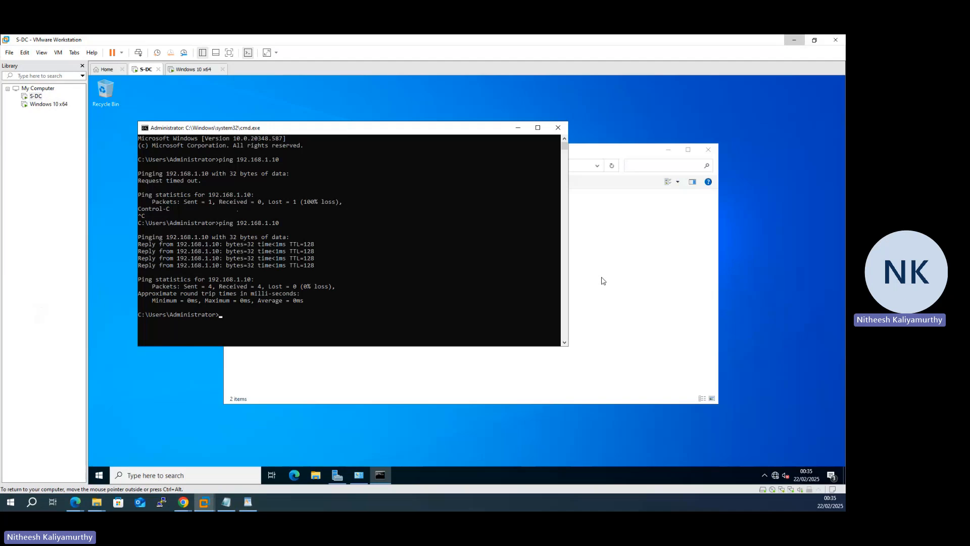
# Step: Open Firewall & network protection on S-DC, turn off Microsoft Defender Firewall for the domain network and return to the overview
pyautogui.click(193, 387)
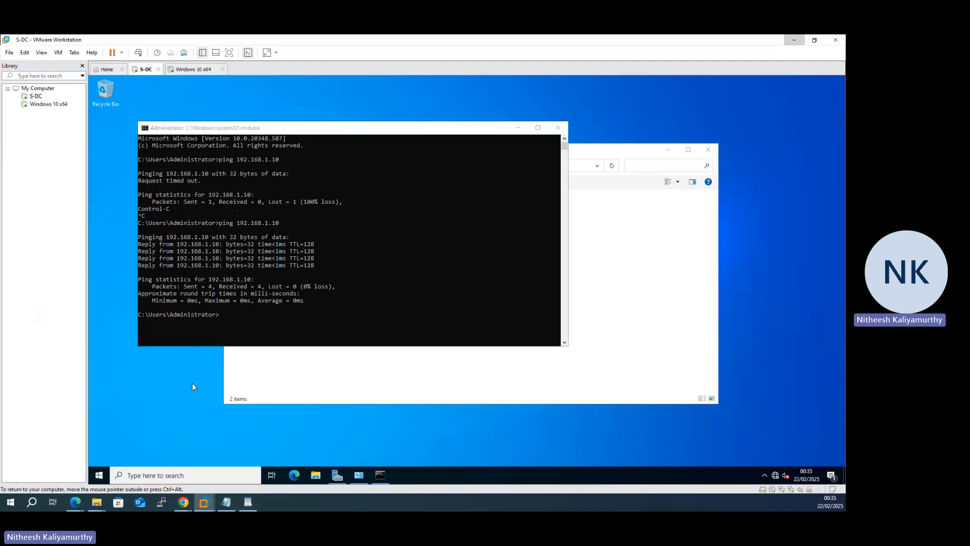
pyautogui.press('super')
pyautogui.write('fire')
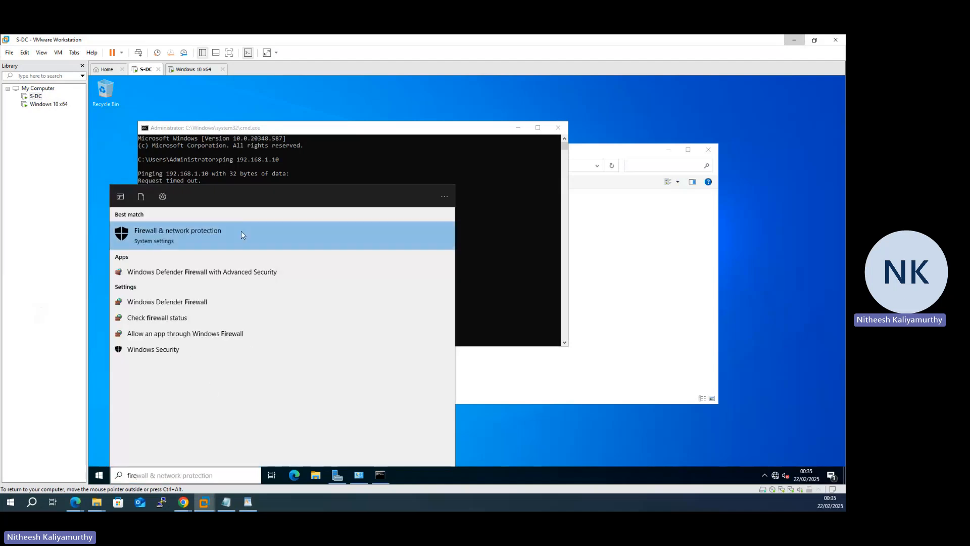
pyautogui.click(241, 231)
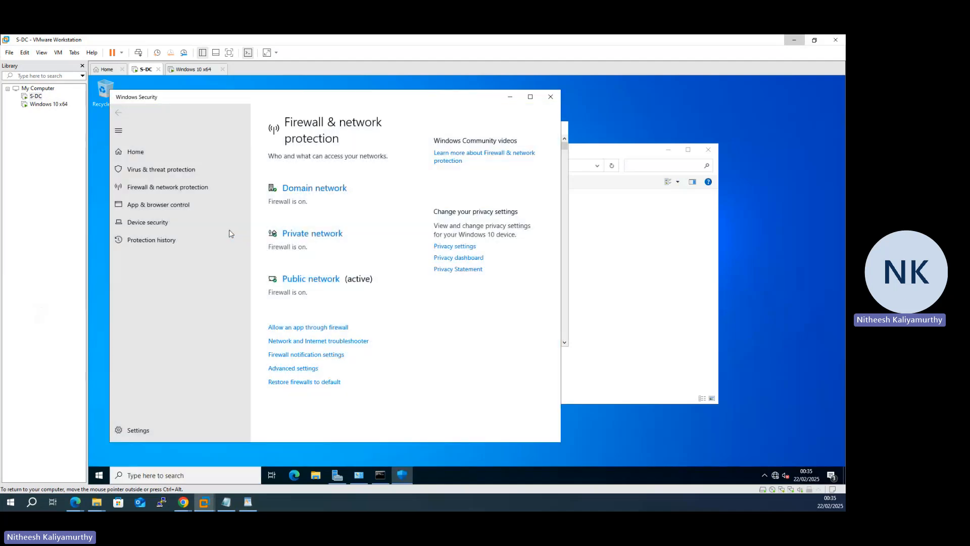
pyautogui.click(293, 195)
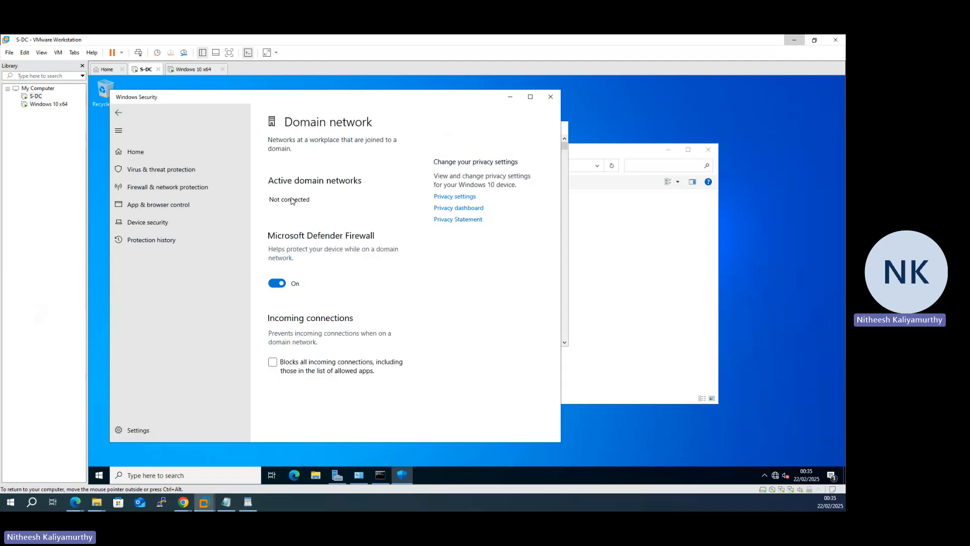
pyautogui.click(277, 283)
pyautogui.click(118, 112)
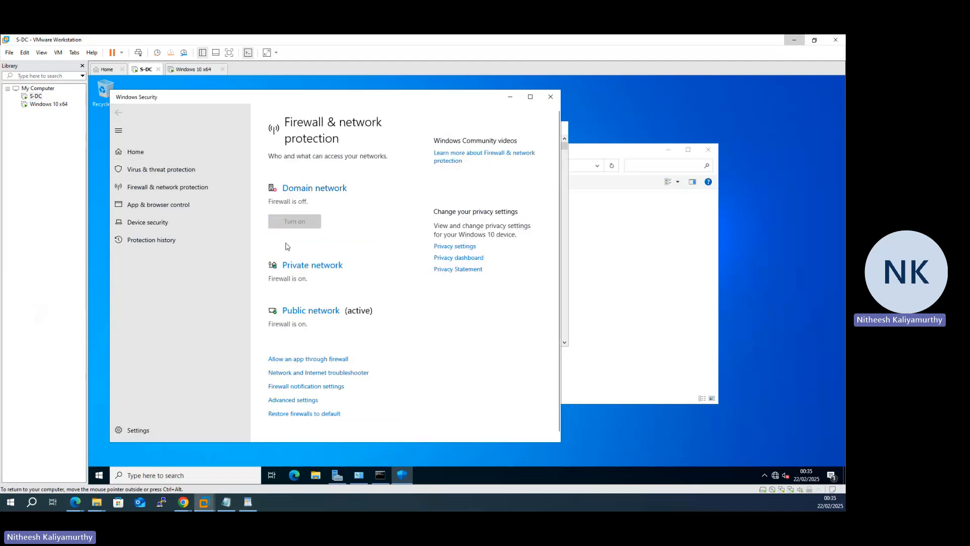
# Step: Turn off Microsoft Defender Firewall for the private network on S-DC and return to the firewall overview
pyautogui.click(298, 263)
pyautogui.click(295, 298)
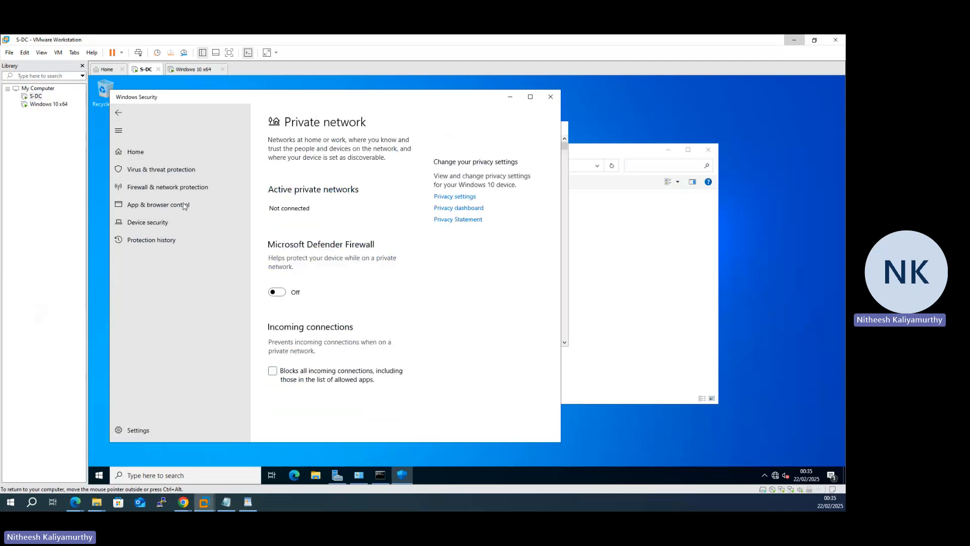
pyautogui.click(118, 112)
# Step: Turn off Microsoft Defender Firewall for the public network on S-DC and close Windows Security
pyautogui.click(303, 380)
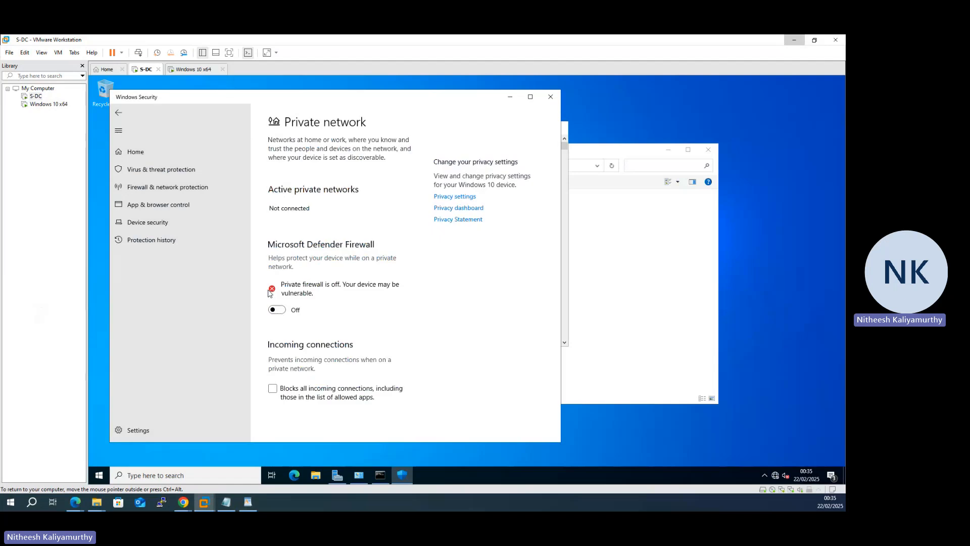
pyautogui.click(118, 112)
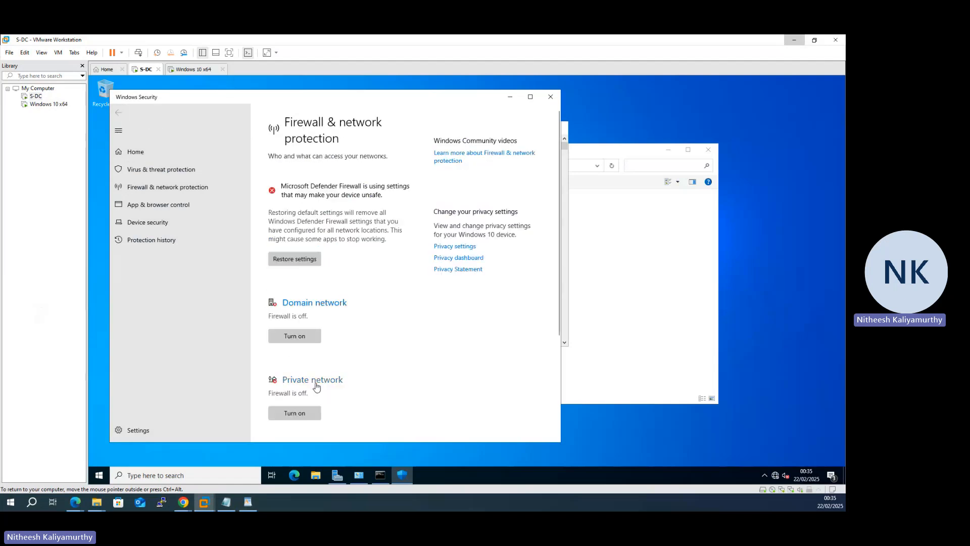
pyautogui.scroll(-3, 313, 384)
pyautogui.click(312, 359)
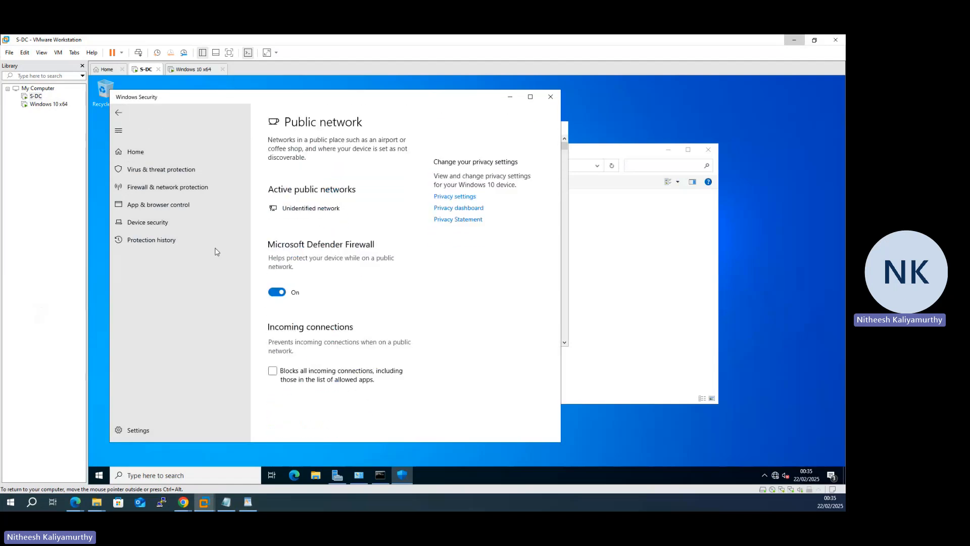
pyautogui.click(277, 292)
pyautogui.click(119, 113)
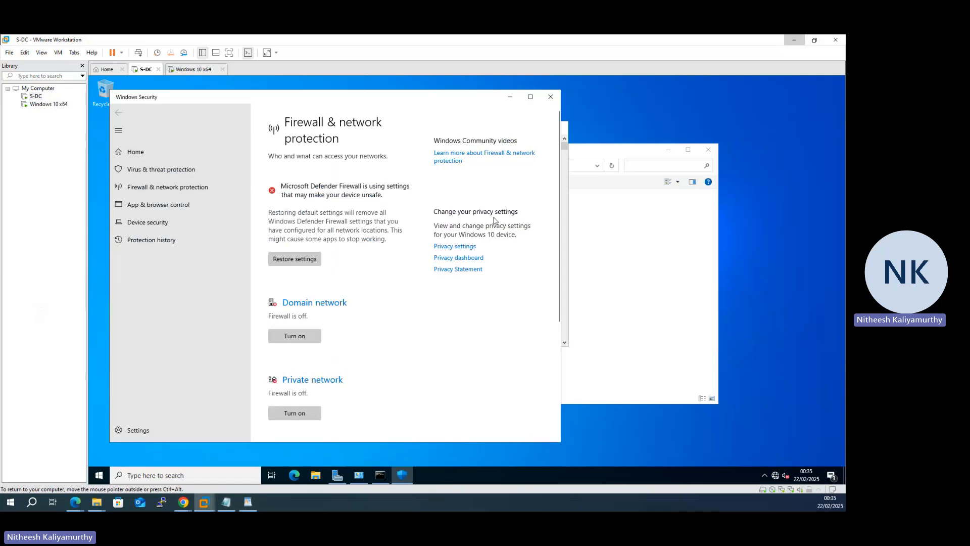
pyautogui.click(551, 97)
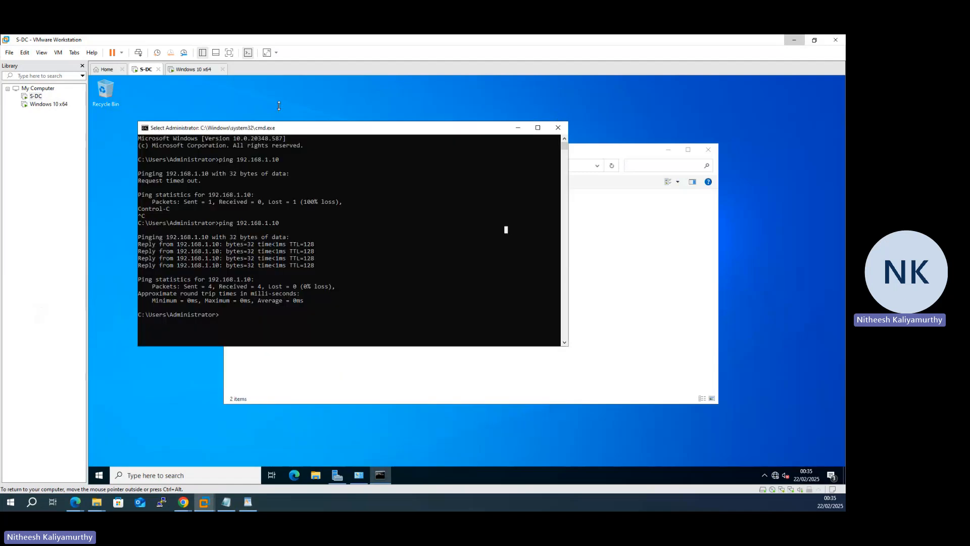
# Step: Switch to the Windows 10 x64 virtual machine and repeat the ping to 192.168.1.1 from its Command Prompt
pyautogui.click(193, 69)
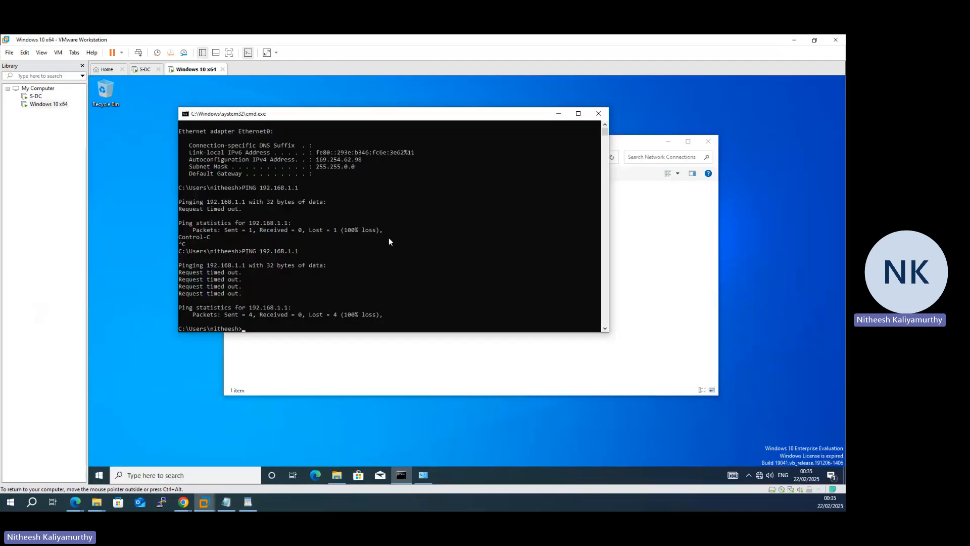
pyautogui.press('Up')
pyautogui.press('Return')
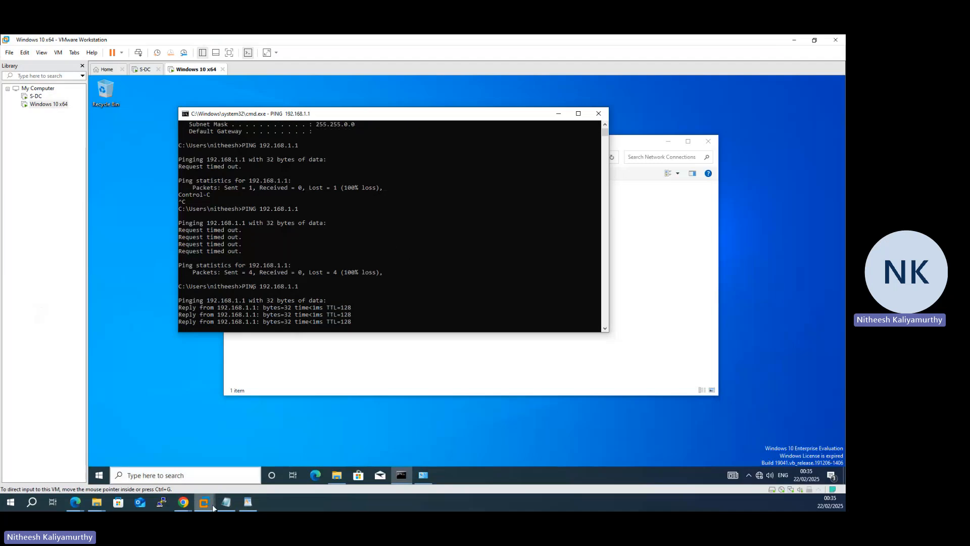
# Step: Switch to the NOSS VIDEO SERIES 2025 PDF in Microsoft Edge and draw a tick beside the ClientS1 computer in the network diagram
pyautogui.moveTo(74, 502)
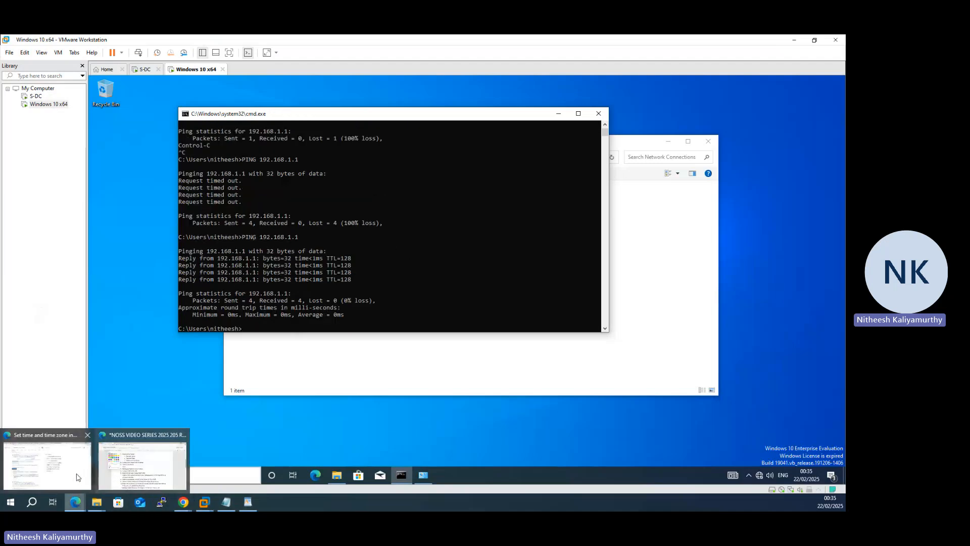
pyautogui.click(159, 479)
pyautogui.scroll(5, 398, 289)
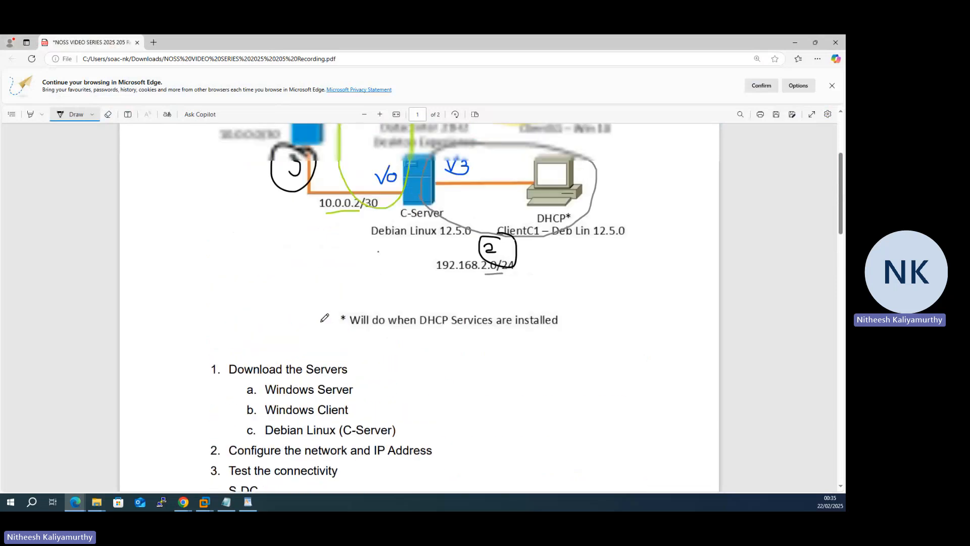
pyautogui.moveTo(570, 226); pyautogui.dragTo(642, 168)
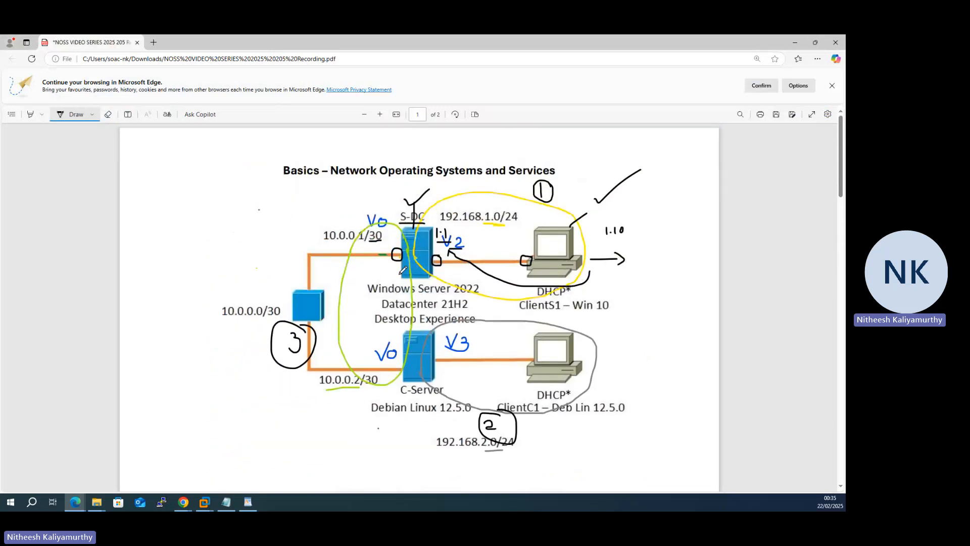
# Step: Erase the handwritten ink annotations from the network diagram
pyautogui.click(108, 114)
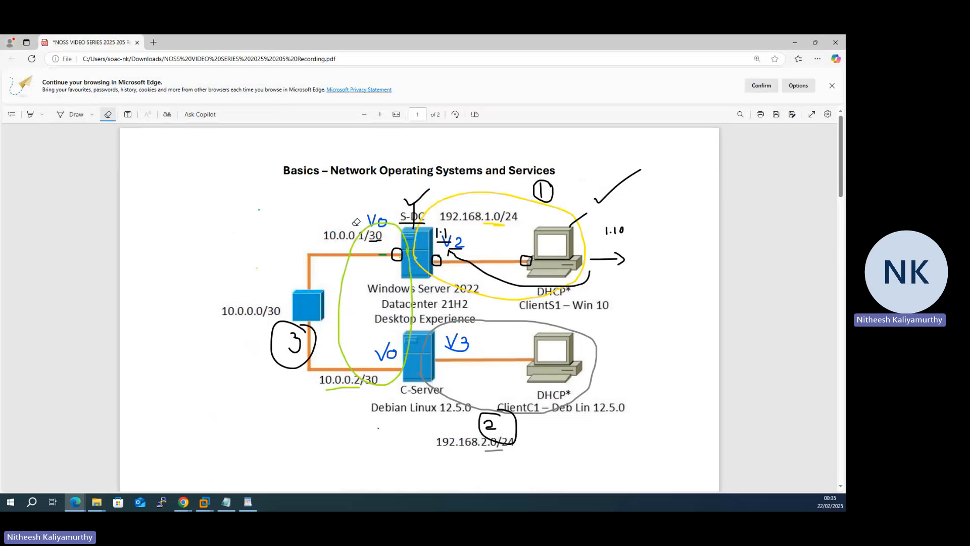
pyautogui.moveTo(356, 221)
pyautogui.mouseDown()
pyautogui.moveTo(420, 215)
pyautogui.moveTo(496, 186)
pyautogui.moveTo(653, 192)
pyautogui.moveTo(446, 229)
pyautogui.moveTo(528, 257)
pyautogui.moveTo(399, 253)
pyautogui.moveTo(632, 234)
pyautogui.moveTo(537, 394)
pyautogui.moveTo(476, 423)
pyautogui.moveTo(339, 332)
pyautogui.moveTo(460, 342)
pyautogui.moveTo(517, 282)
pyautogui.moveTo(497, 219)
pyautogui.mouseUp()
pyautogui.moveTo(339, 380)
pyautogui.mouseDown()
pyautogui.moveTo(357, 391)
pyautogui.moveTo(580, 392)
pyautogui.moveTo(491, 447)
pyautogui.moveTo(480, 249)
pyautogui.moveTo(410, 234)
pyautogui.moveTo(363, 242)
pyautogui.moveTo(377, 237)
pyautogui.moveTo(369, 229)
pyautogui.mouseUp()
# Step: Draw ticks on S-DC and ClientS1, with a double-headed arrow and a tick over the link between them
pyautogui.click(73, 114)
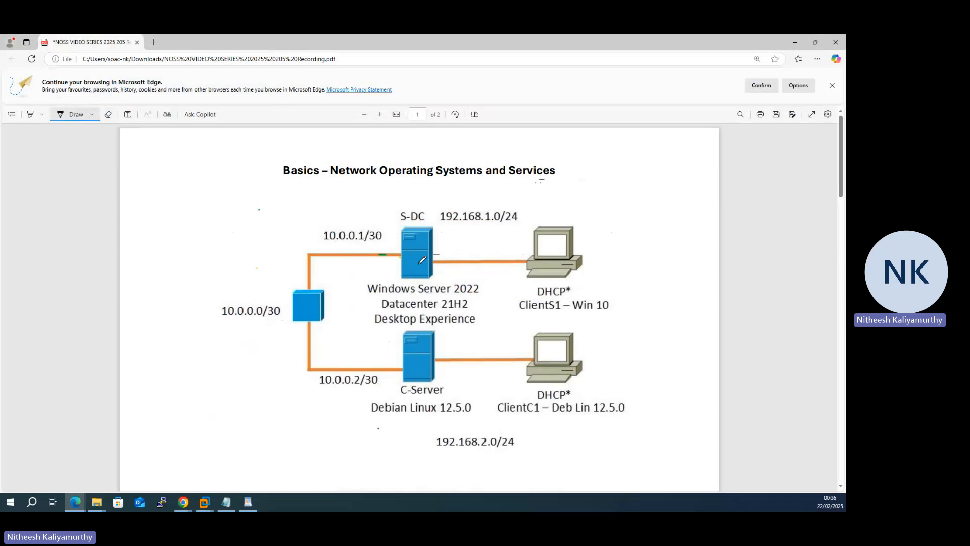
pyautogui.moveTo(418, 250); pyautogui.dragTo(452, 236)
pyautogui.moveTo(546, 248)
pyautogui.mouseDown()
pyautogui.moveTo(552, 256)
pyautogui.moveTo(601, 228)
pyautogui.mouseUp()
pyautogui.moveTo(507, 251)
pyautogui.mouseDown()
pyautogui.moveTo(441, 251)
pyautogui.moveTo(503, 263)
pyautogui.moveTo(497, 235)
pyautogui.moveTo(509, 228)
pyautogui.mouseUp()
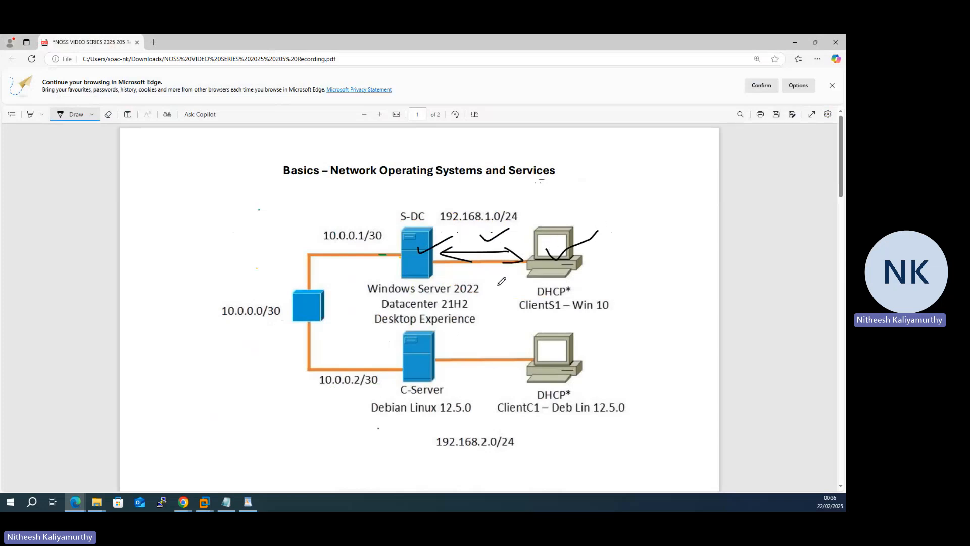
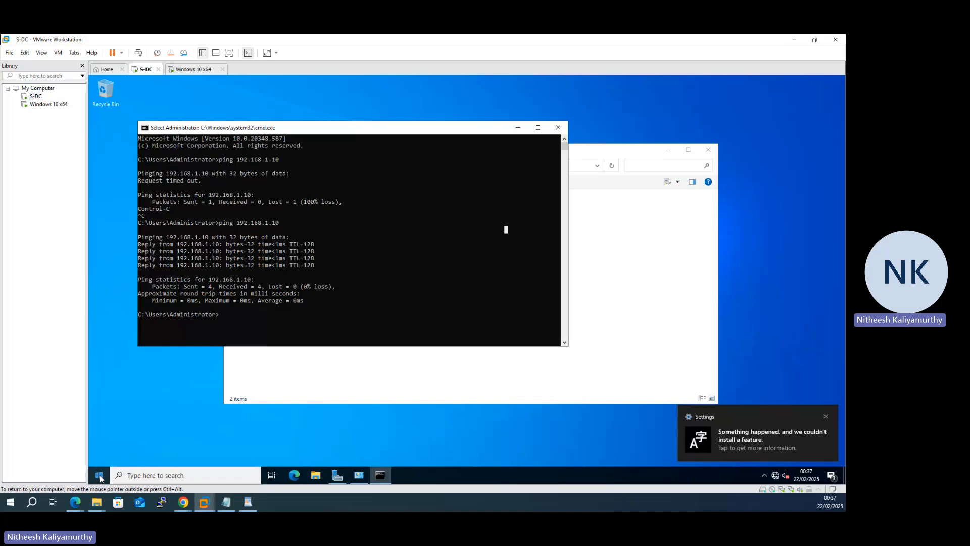
# Step: Shut down the S-DC server from inside its virtual machine and confirm the shutdown
pyautogui.click(100, 475)
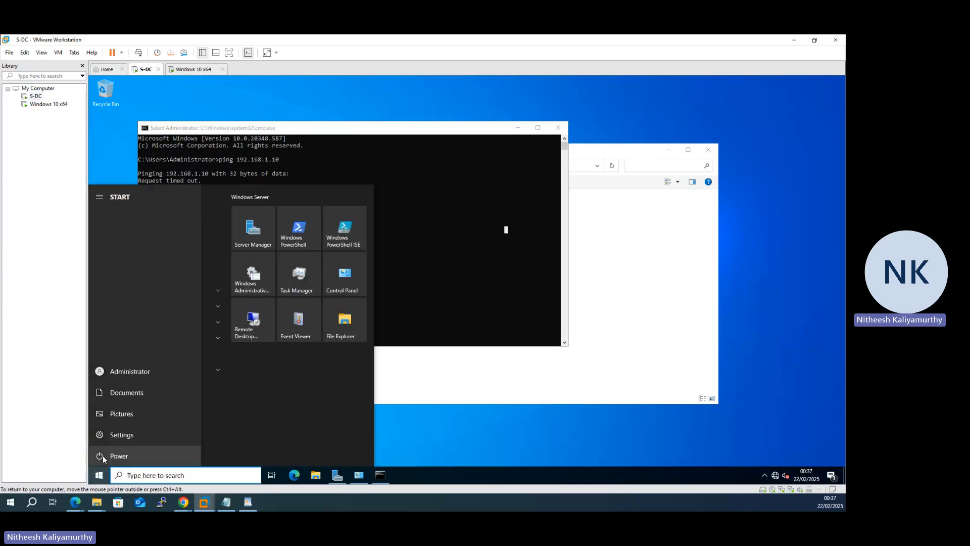
pyautogui.click(103, 456)
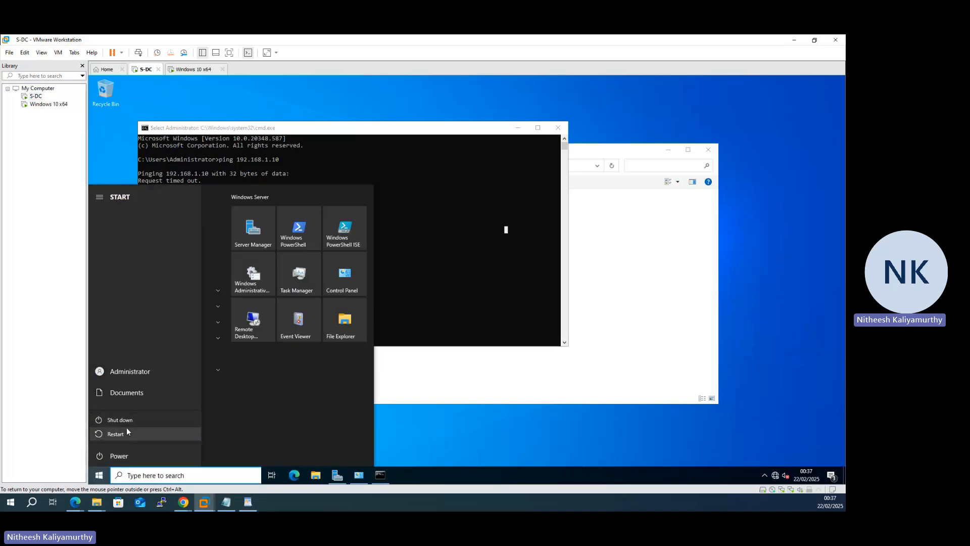
pyautogui.click(128, 422)
pyautogui.click(211, 430)
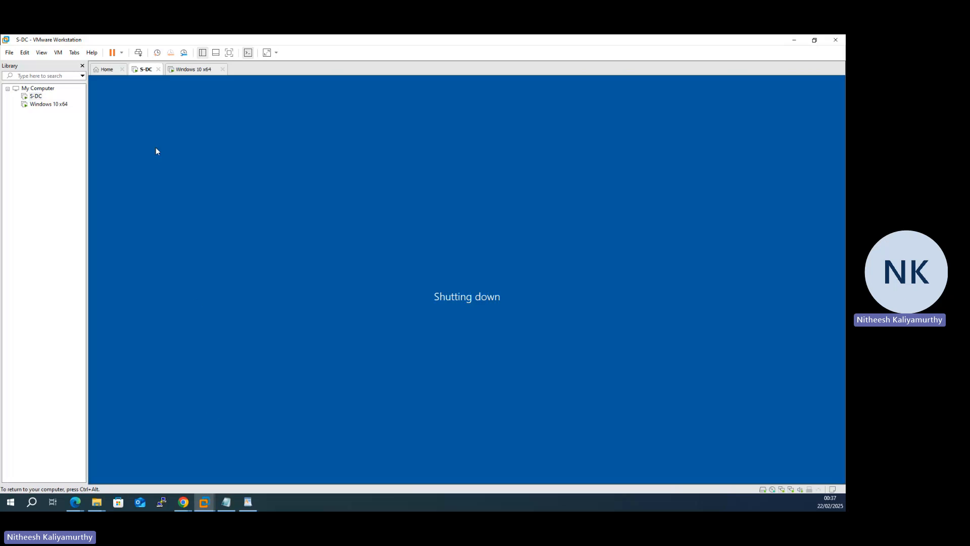
# Step: Switch to the Windows 10 x64 virtual machine and sign in by entering the account password
pyautogui.click(181, 71)
pyautogui.click(108, 93)
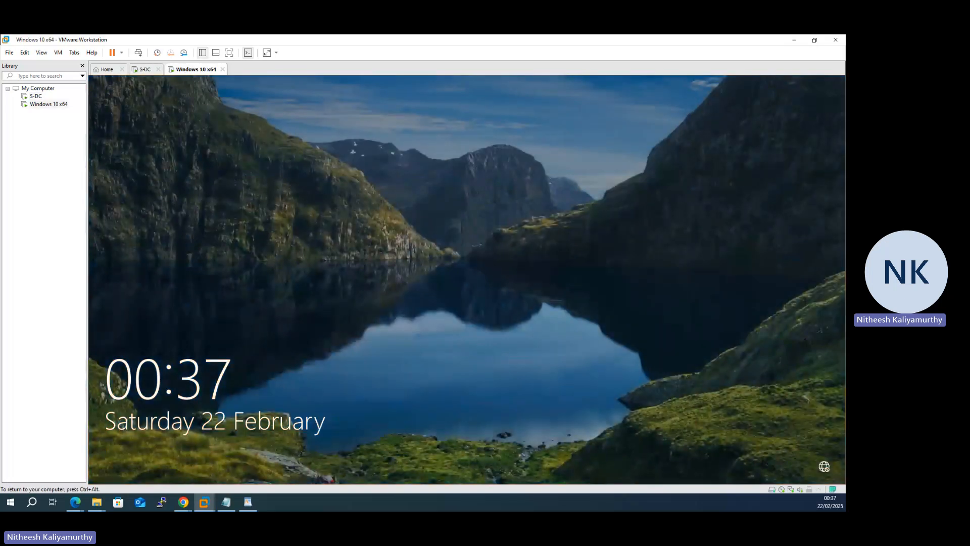
pyautogui.click(108, 93)
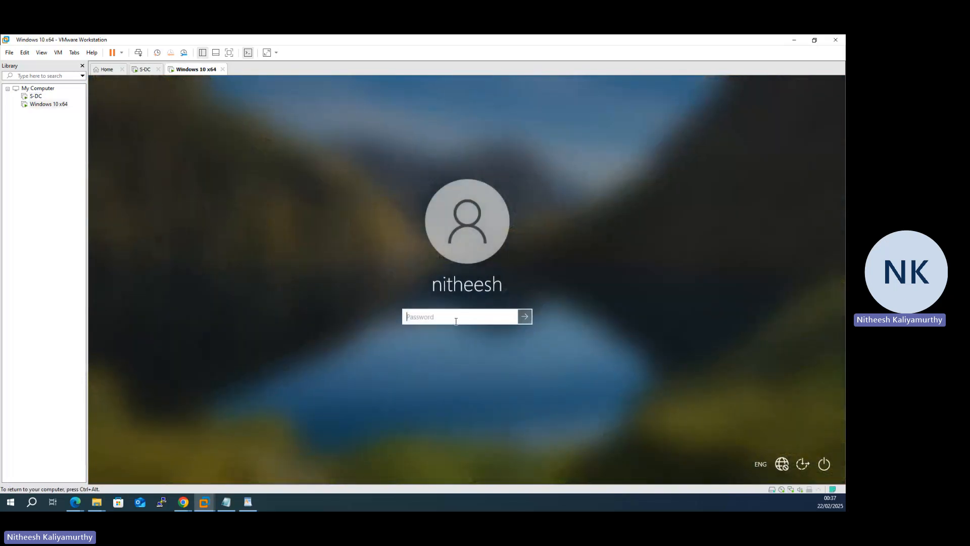
pyautogui.write('••••••••••••')
pyautogui.press('Return')
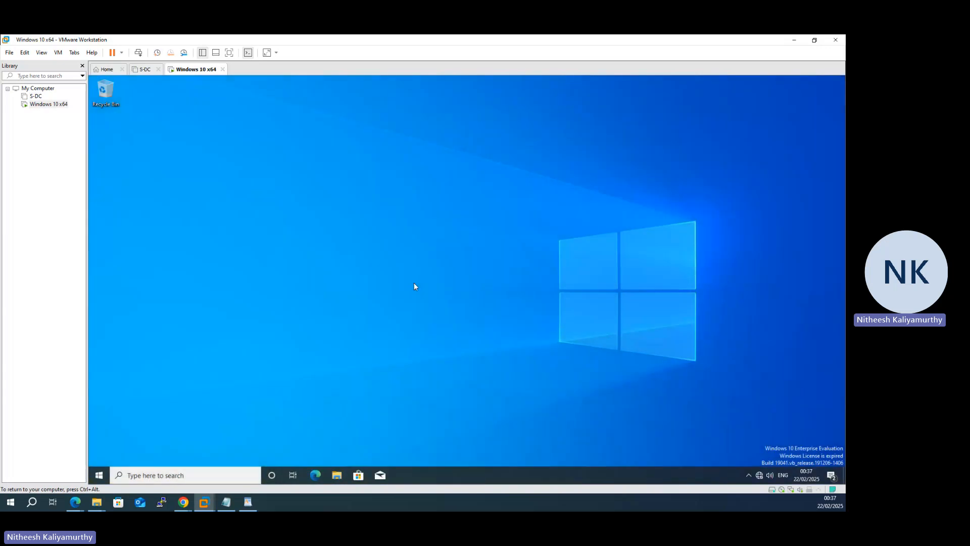
# Step: Check the device name in the Windows 10 client's system details, and close the Windows 10 x64 virtual machine
pyautogui.rightClick(98, 480)
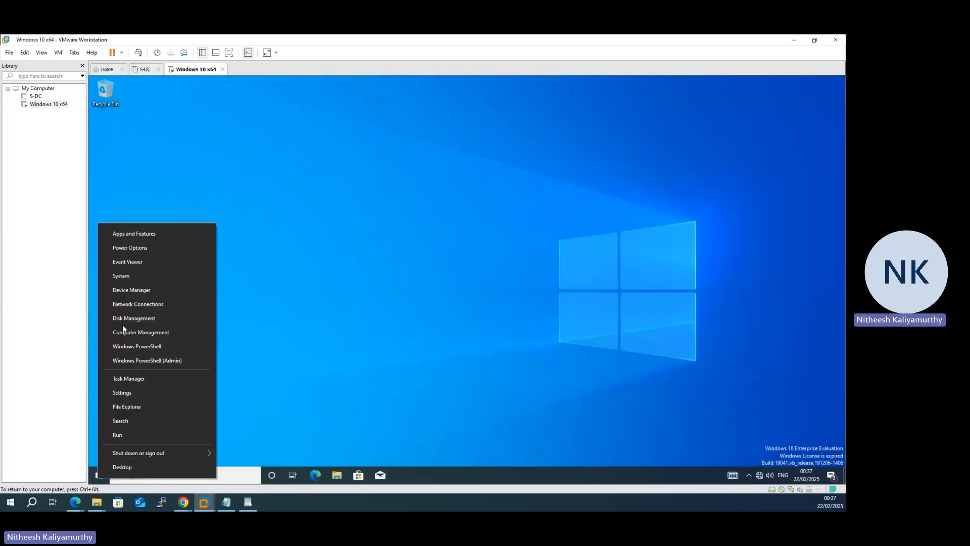
pyautogui.click(128, 270)
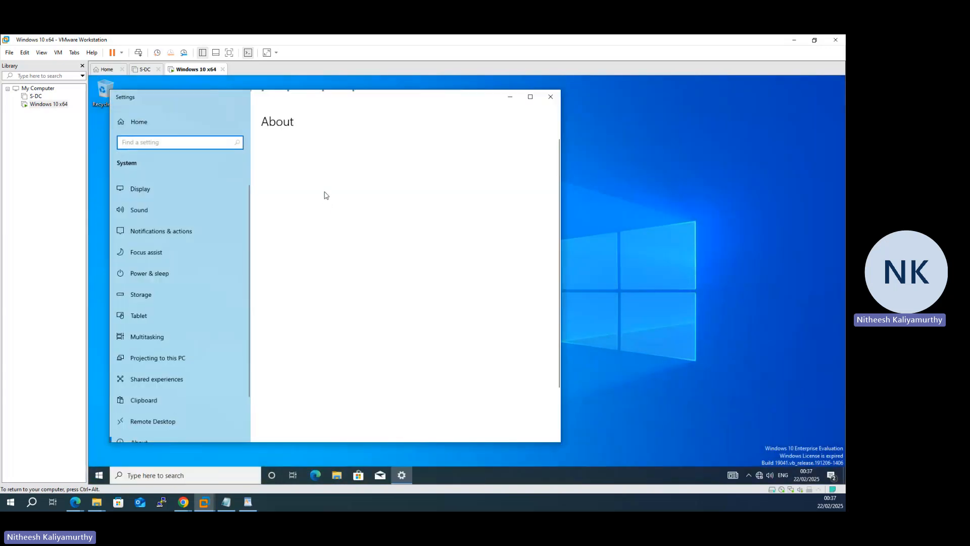
pyautogui.moveTo(337, 203); pyautogui.dragTo(306, 208)
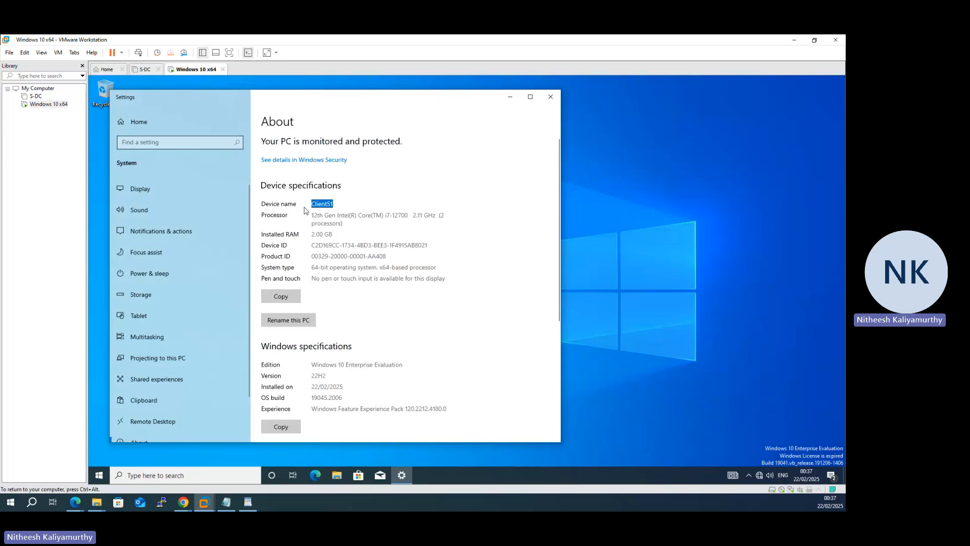
pyautogui.click(550, 96)
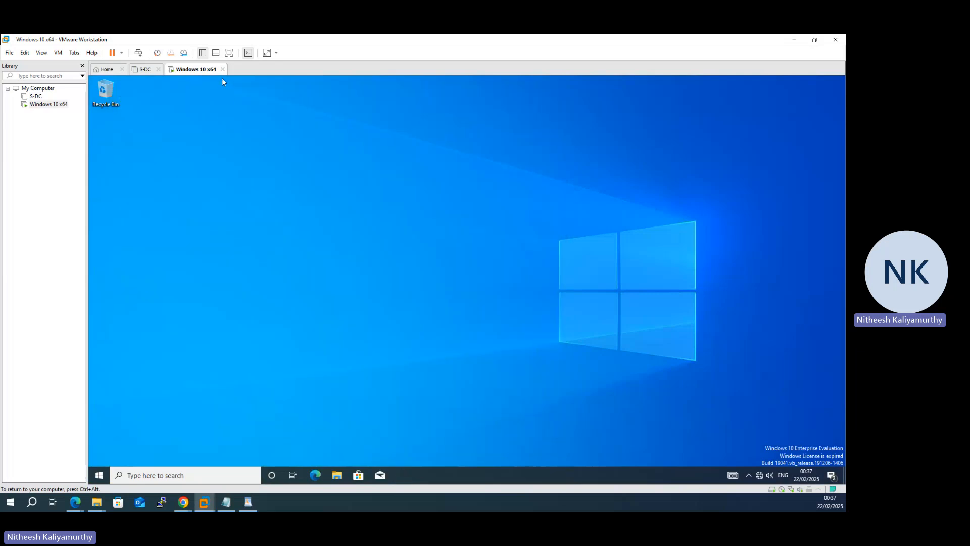
pyautogui.click(222, 70)
pyautogui.click(409, 283)
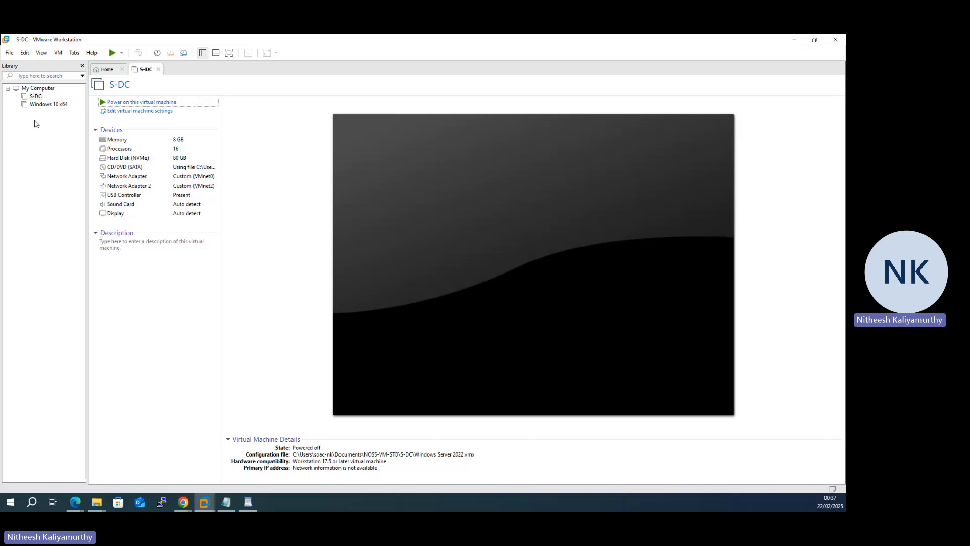
# Step: Start creating a new virtual machine with the typical configuration and a blank hard disk, without installer media
pyautogui.click(9, 52)
pyautogui.click(20, 63)
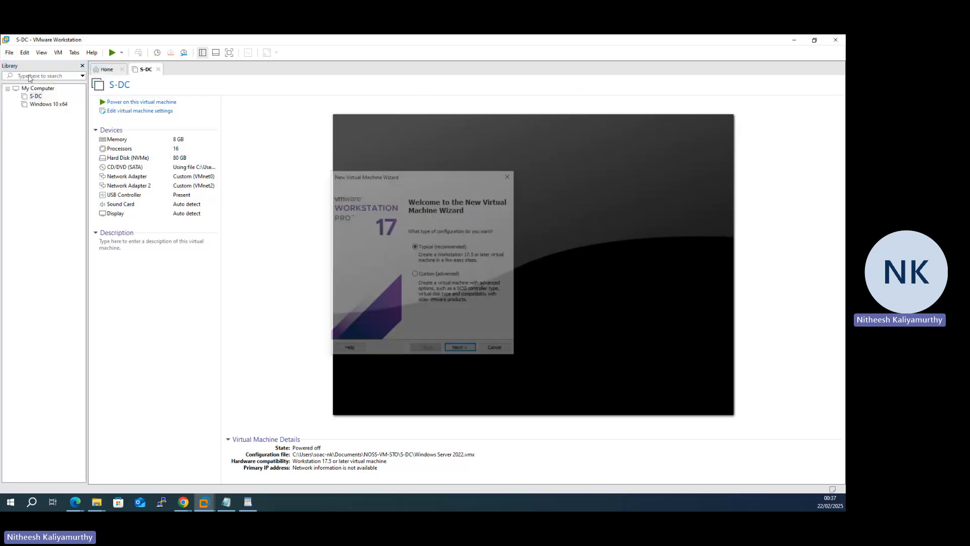
pyautogui.click(460, 348)
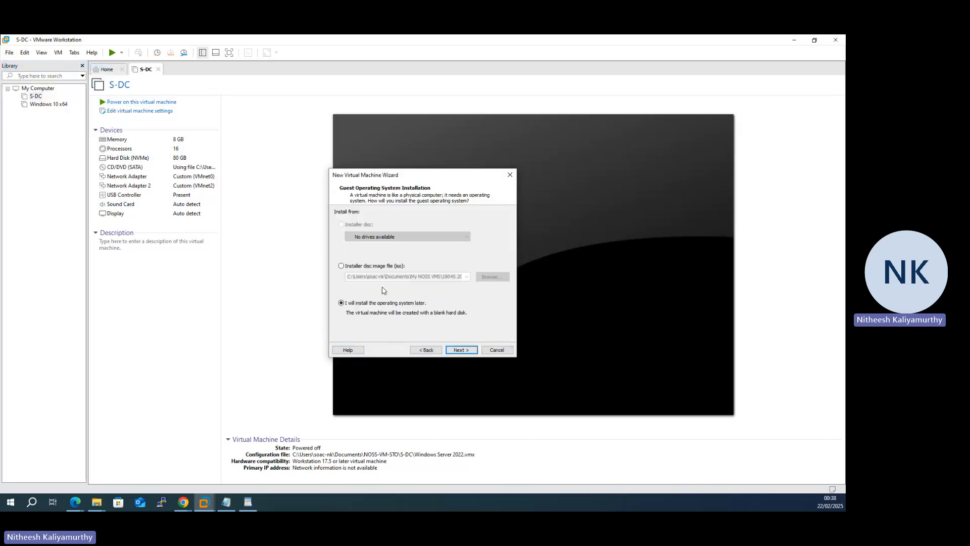
pyautogui.click(448, 350)
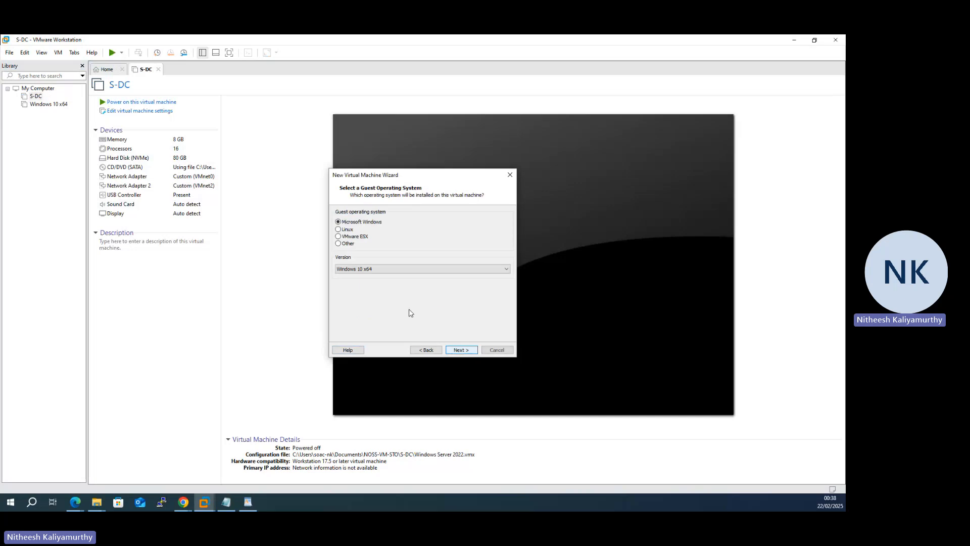
# Step: Set the guest operating system to Linux, version Debian 12.x 64-bit
pyautogui.click(348, 230)
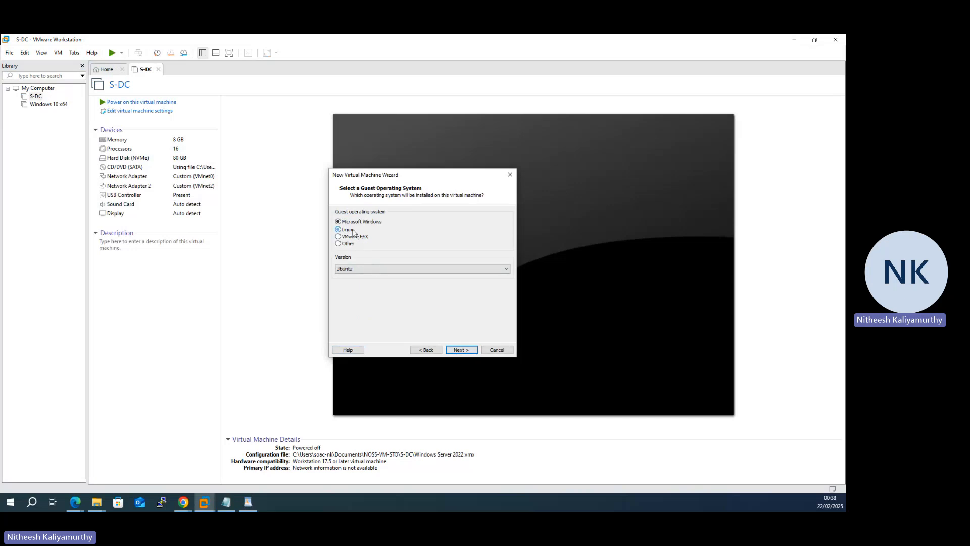
pyautogui.click(415, 269)
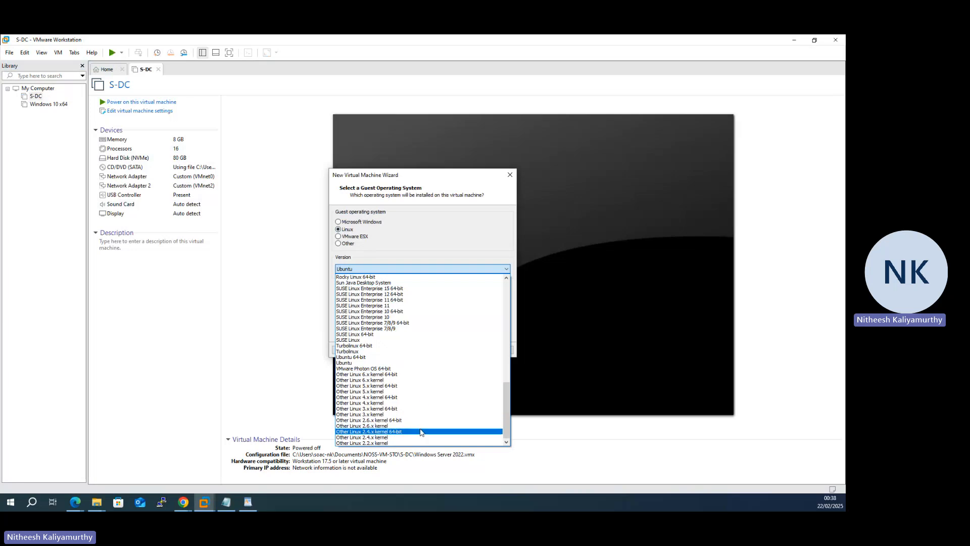
pyautogui.scroll(7, 422, 430)
pyautogui.scroll(6, 422, 429)
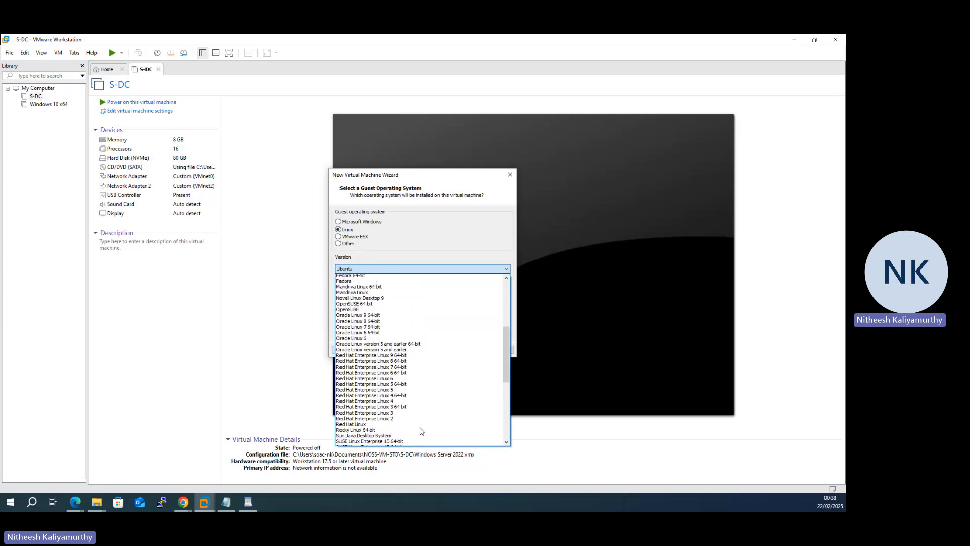
pyautogui.scroll(3, 412, 384)
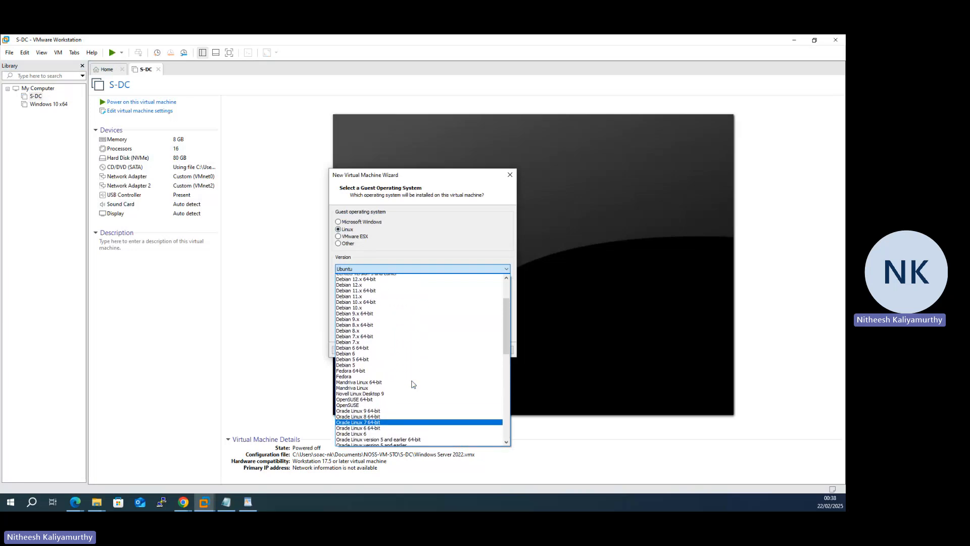
pyautogui.click(382, 306)
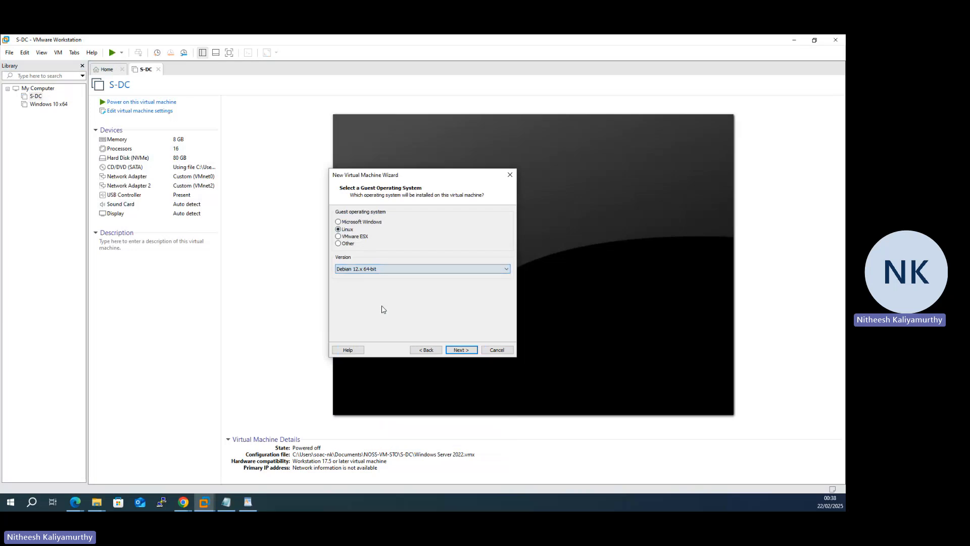
pyautogui.click(461, 351)
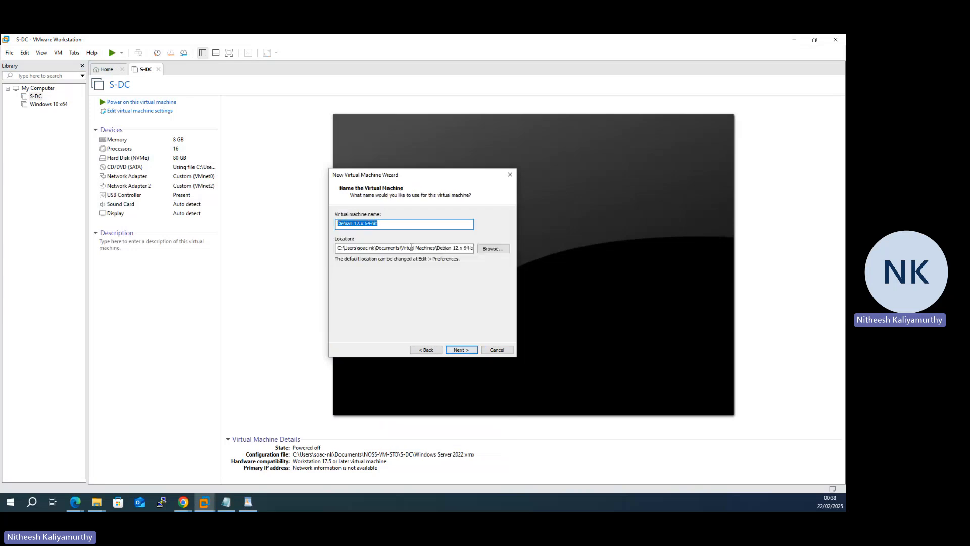
# Step: Create a CServer folder inside Documents\NOSS-VM-STO and set it as the new virtual machine's location
pyautogui.click(485, 249)
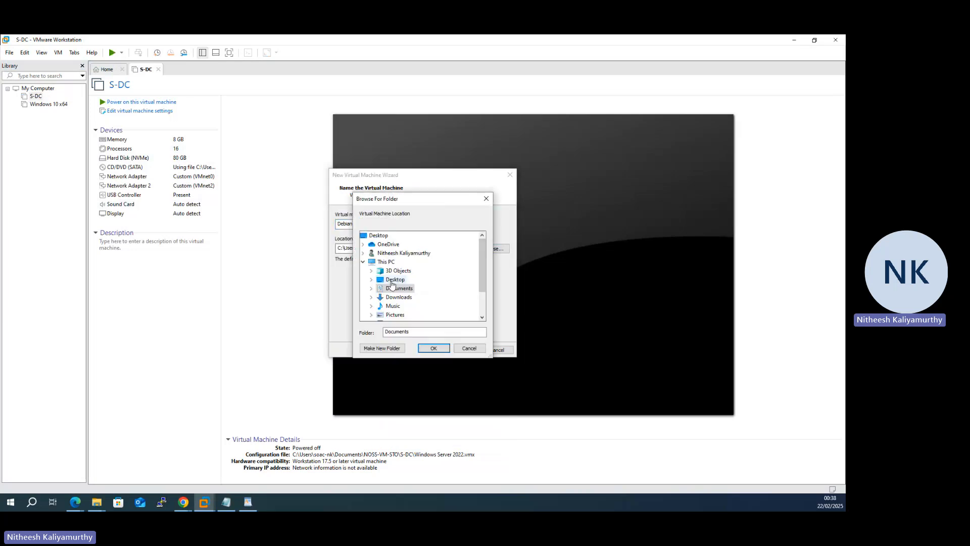
pyautogui.click(374, 288)
pyautogui.scroll(-1, 398, 299)
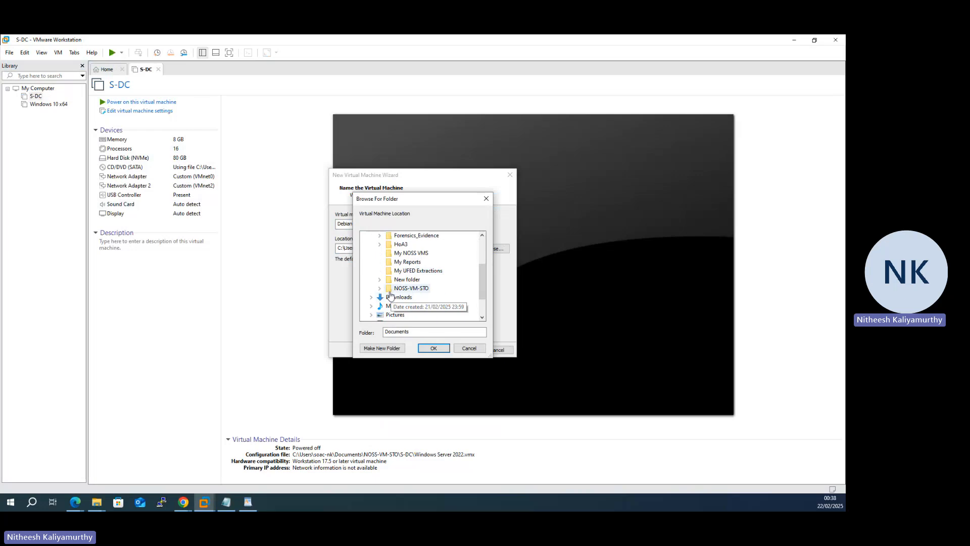
pyautogui.click(410, 288)
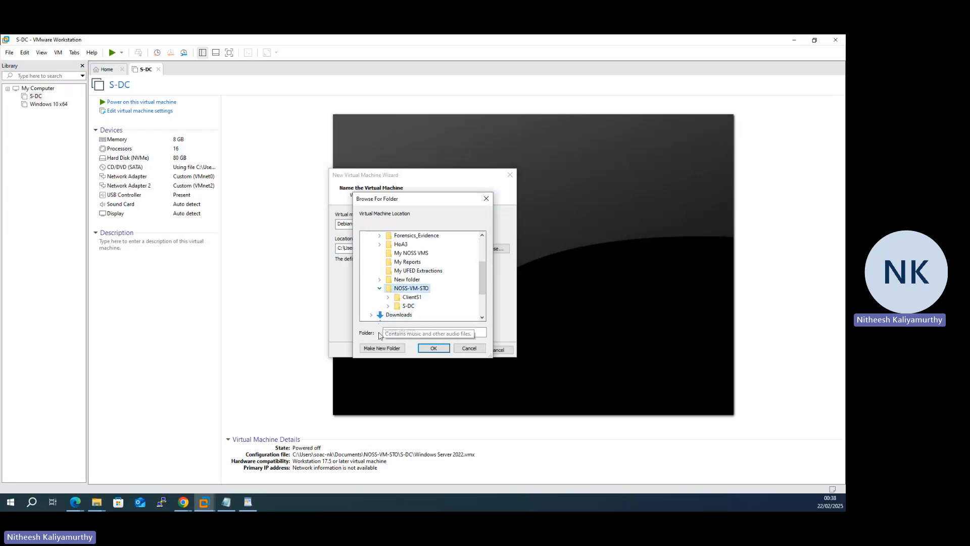
pyautogui.click(381, 348)
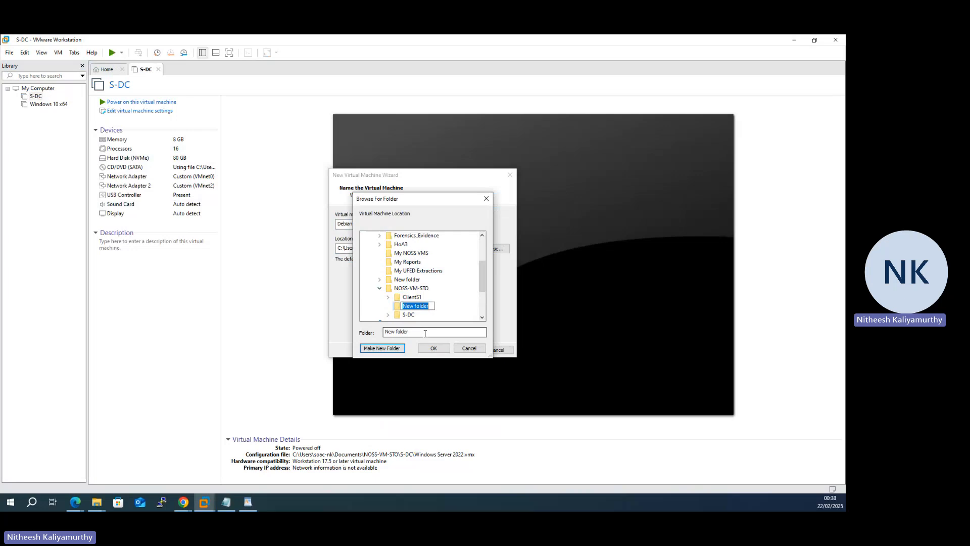
pyautogui.write('CServer')
pyautogui.press('Return')
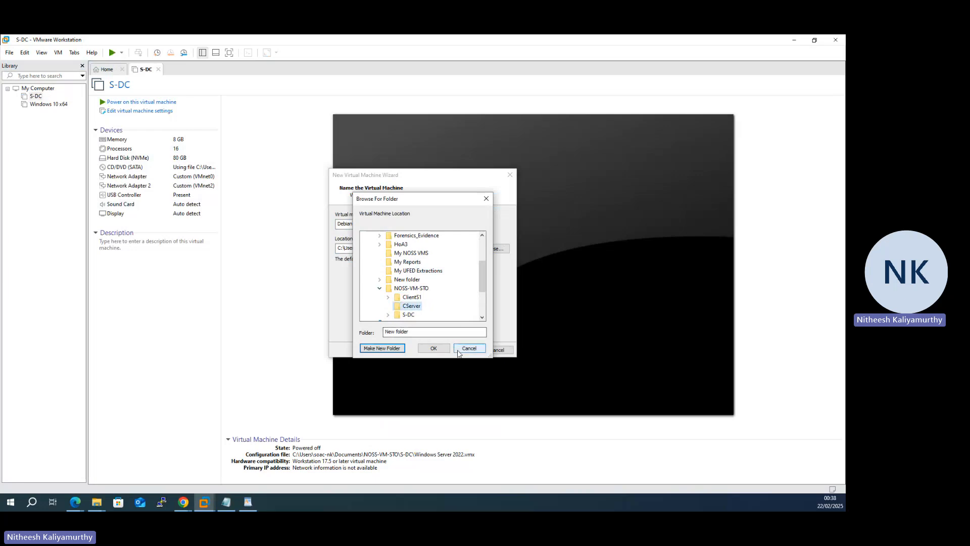
pyautogui.click(435, 349)
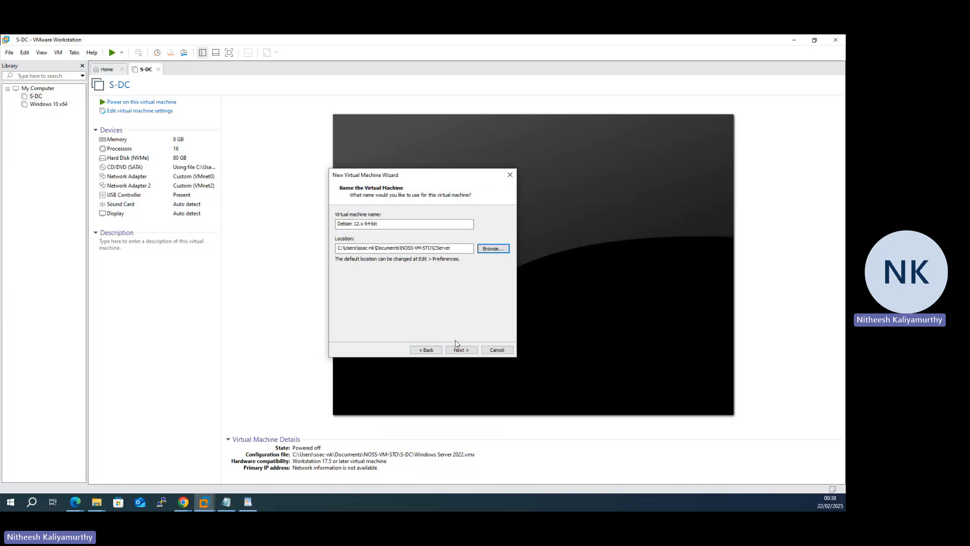
# Step: Set the maximum disk size to 40 GB, split into multiple files, and open the hardware customization
pyautogui.click(461, 349)
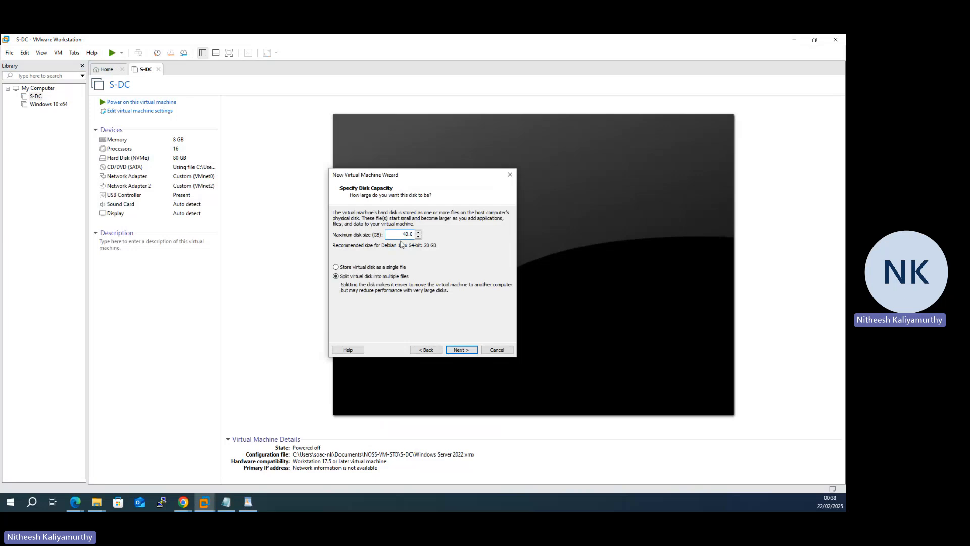
pyautogui.click(460, 350)
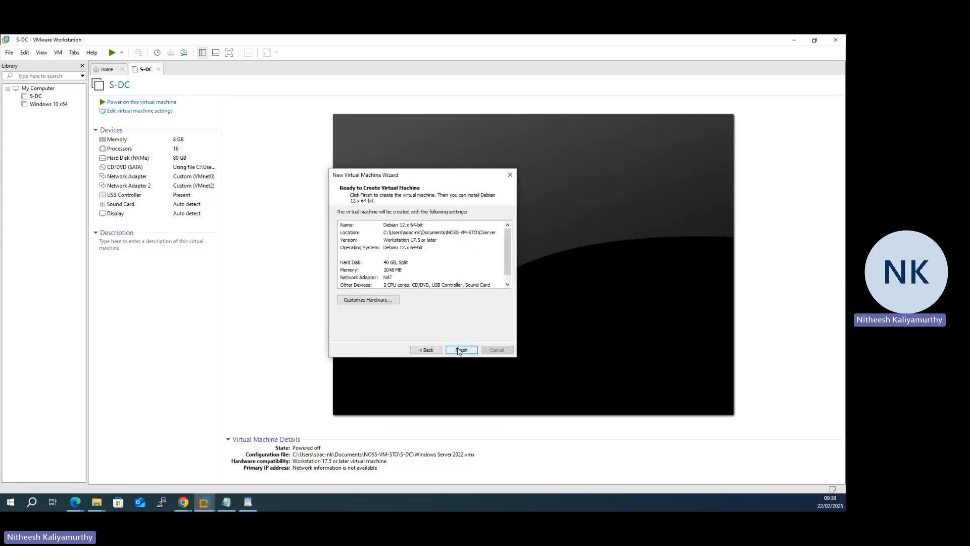
pyautogui.click(389, 300)
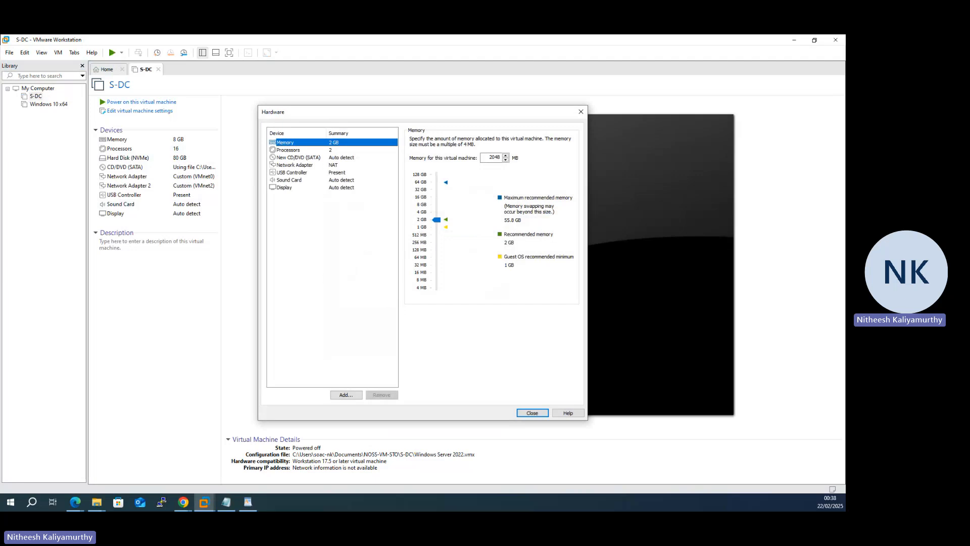
# Step: Switch to the network diagram PDF in Microsoft Edge, circle C-Server's two link ends and label the networks V0, V1 and V3
pyautogui.moveTo(84, 503)
pyautogui.click(127, 467)
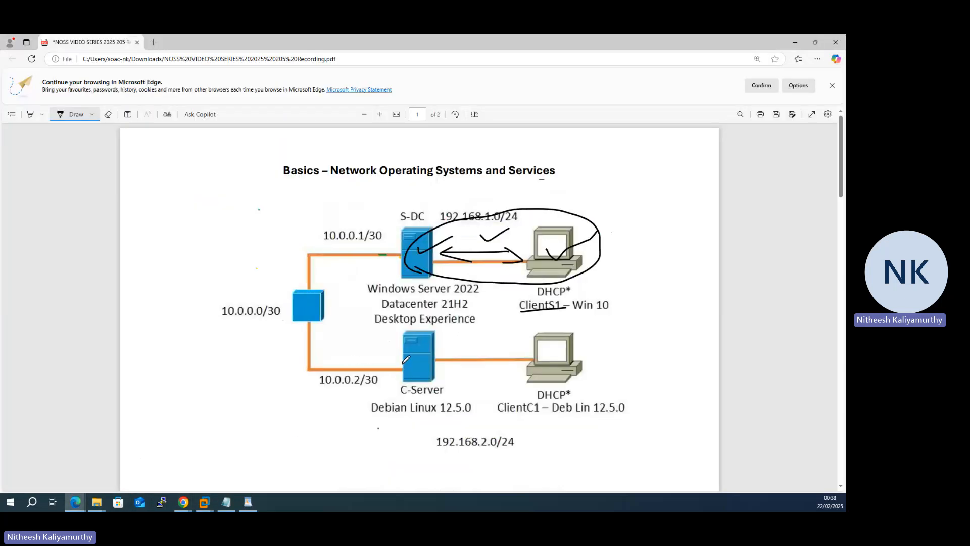
pyautogui.moveTo(403, 362)
pyautogui.mouseDown()
pyautogui.moveTo(393, 372)
pyautogui.moveTo(443, 357)
pyautogui.mouseUp()
pyautogui.moveTo(346, 291)
pyautogui.mouseDown()
pyautogui.moveTo(360, 285)
pyautogui.moveTo(359, 294)
pyautogui.mouseUp()
pyautogui.moveTo(473, 189); pyautogui.dragTo(490, 194)
pyautogui.moveTo(475, 375)
pyautogui.mouseDown()
pyautogui.moveTo(479, 385)
pyautogui.moveTo(491, 370)
pyautogui.moveTo(479, 388)
pyautogui.mouseUp()
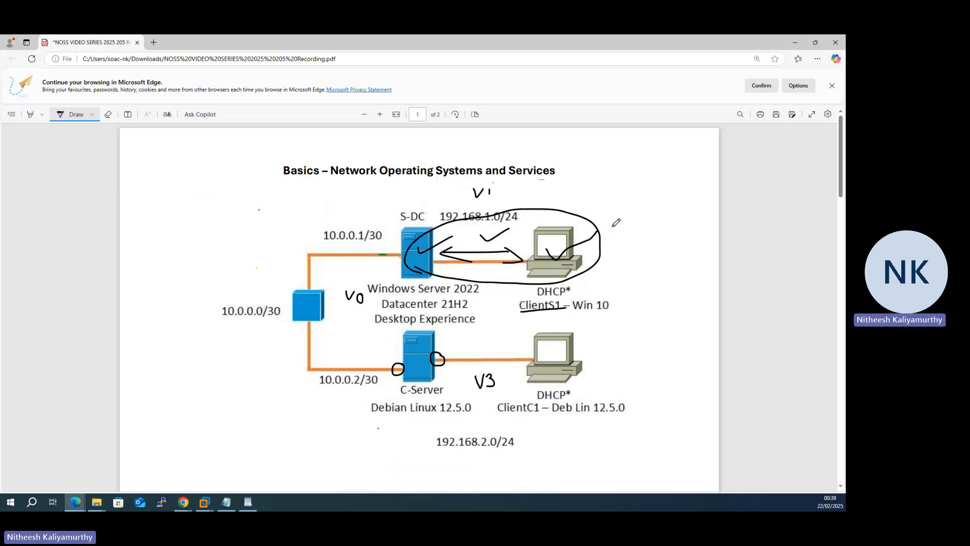
# Step: Return to VMware Workstation and add a second network adapter to the new Debian virtual machine
pyautogui.click(794, 42)
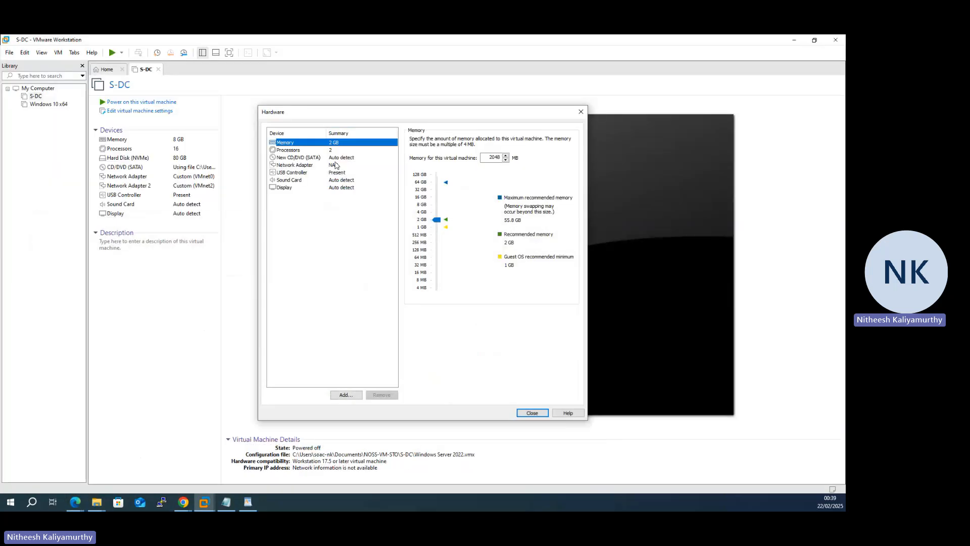
pyautogui.click(336, 165)
pyautogui.click(348, 396)
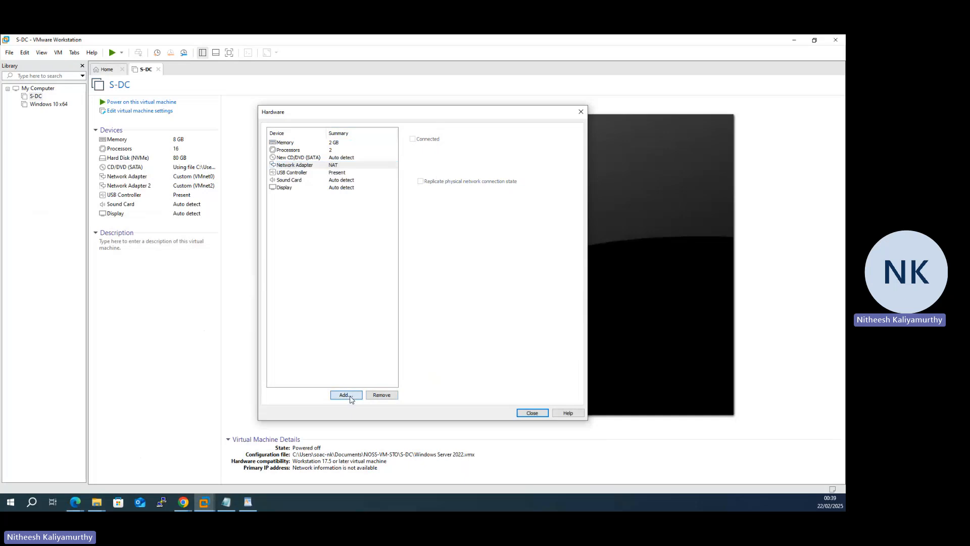
pyautogui.click(365, 237)
pyautogui.click(464, 349)
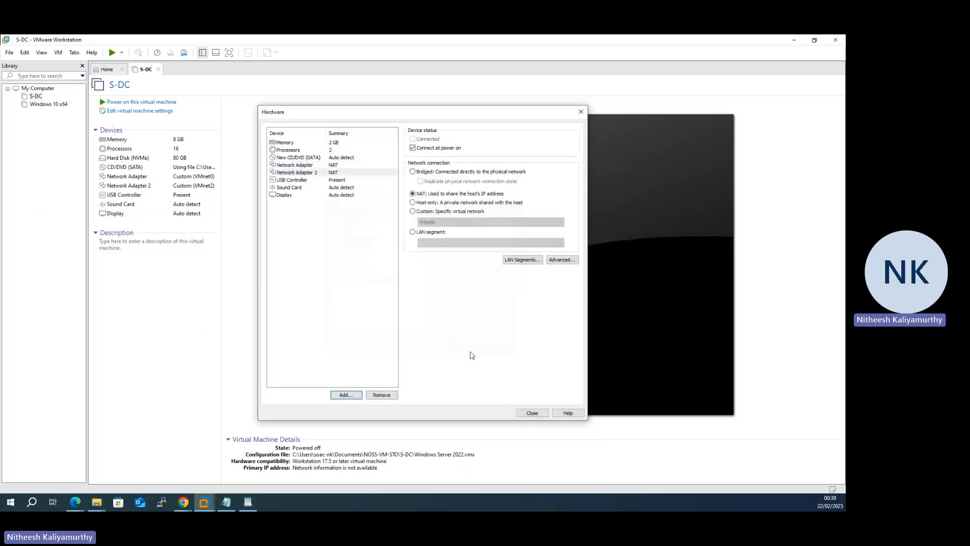
# Step: Connect the first network adapter to the custom virtual network VMnet0
pyautogui.click(420, 212)
pyautogui.click(434, 222)
pyautogui.click(435, 224)
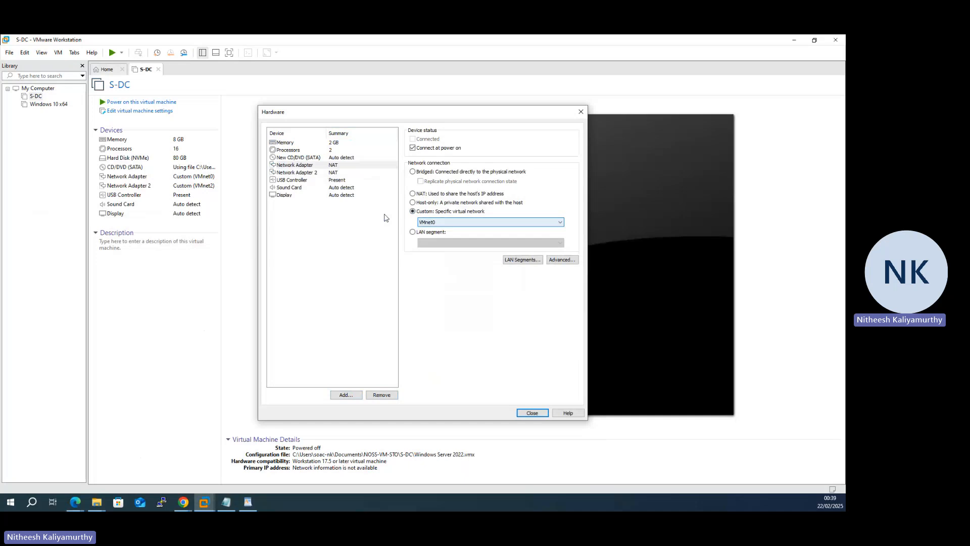
# Step: Connect the second network adapter to the custom virtual network VMnet3
pyautogui.click(332, 174)
pyautogui.click(419, 212)
pyautogui.click(434, 222)
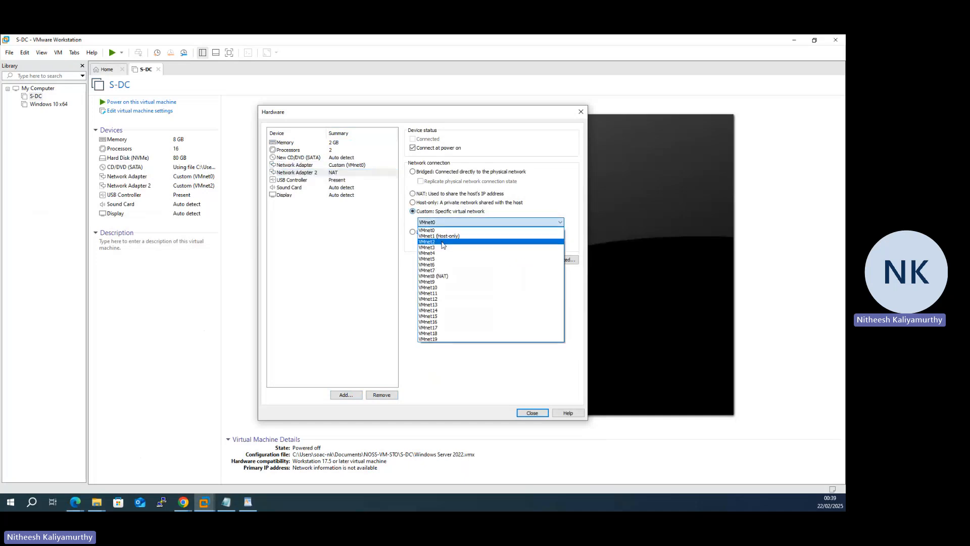
pyautogui.click(444, 249)
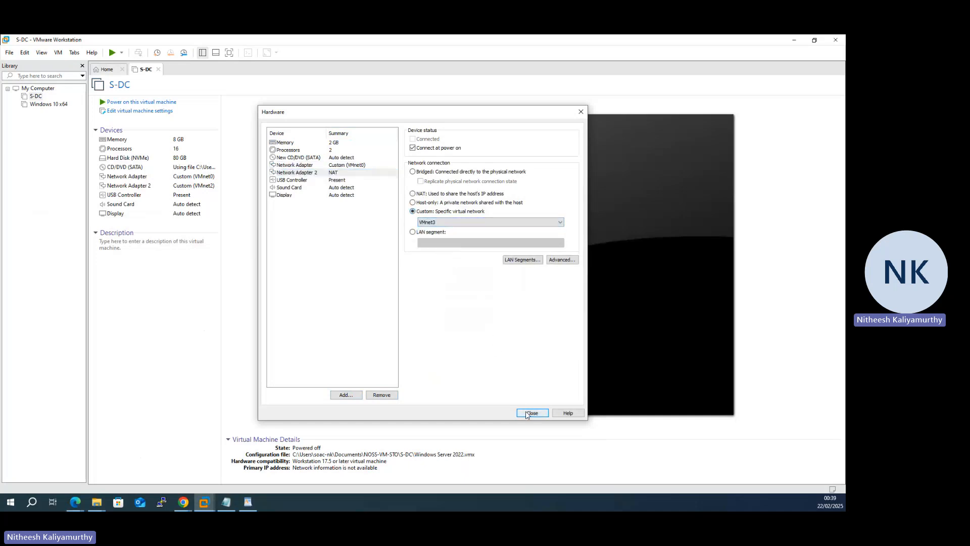
# Step: Add a third network adapter with its default NAT connection and close the hardware customization
pyautogui.click(345, 394)
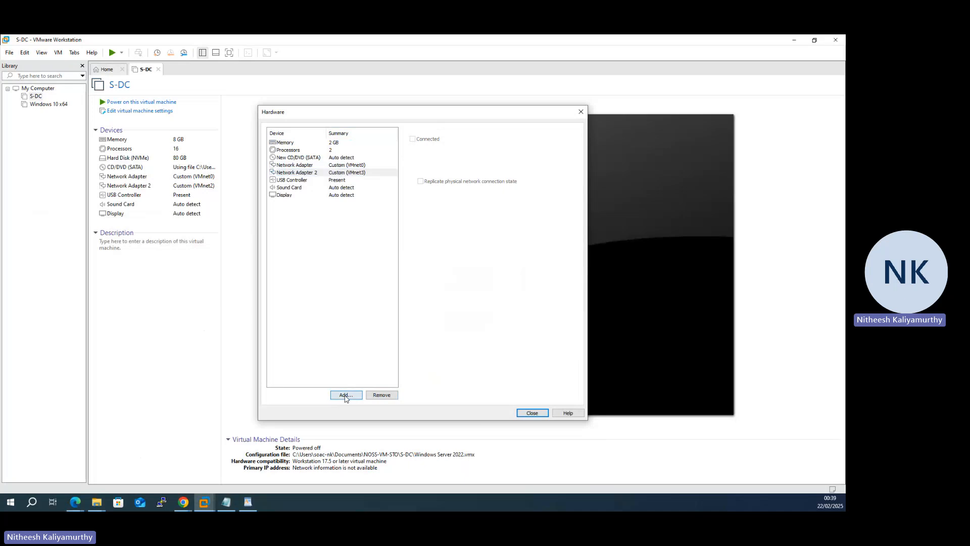
pyautogui.click(359, 237)
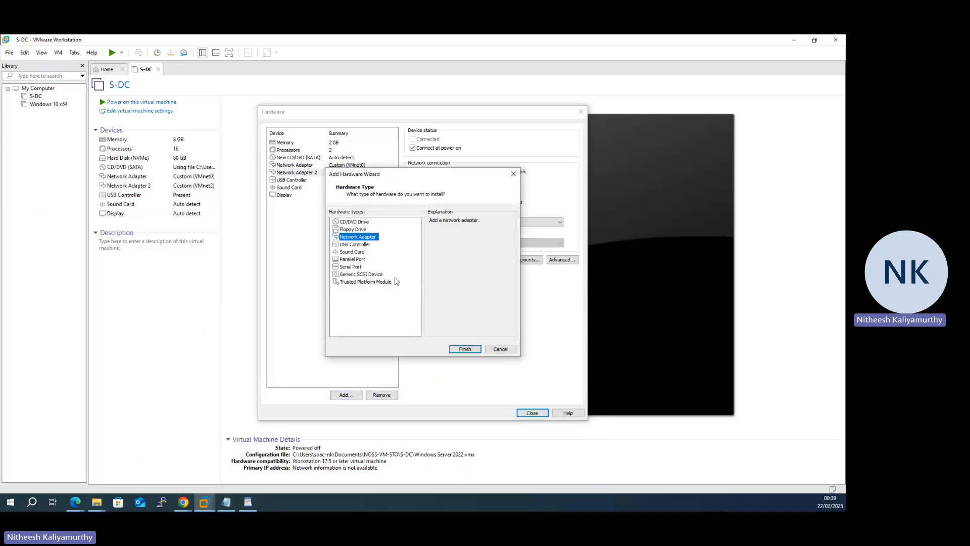
pyautogui.click(462, 348)
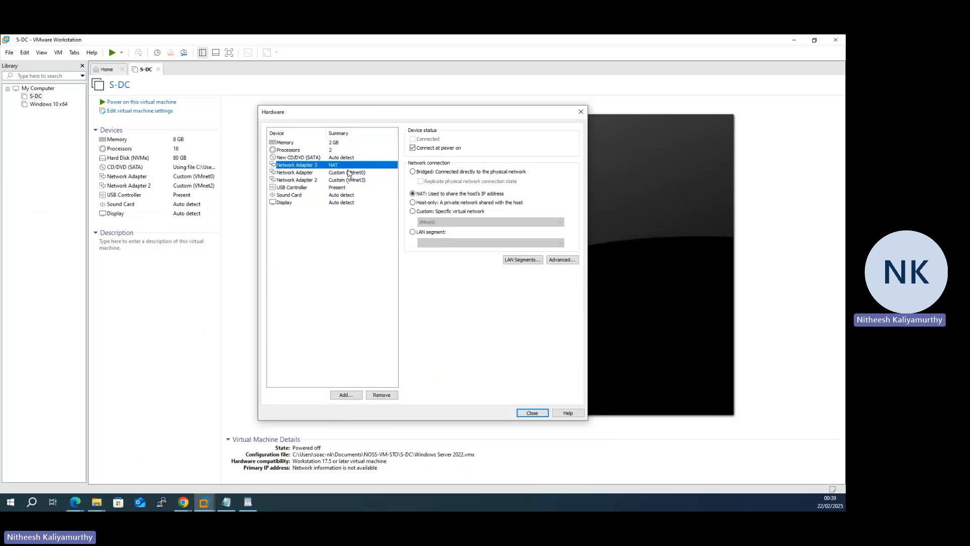
pyautogui.click(539, 416)
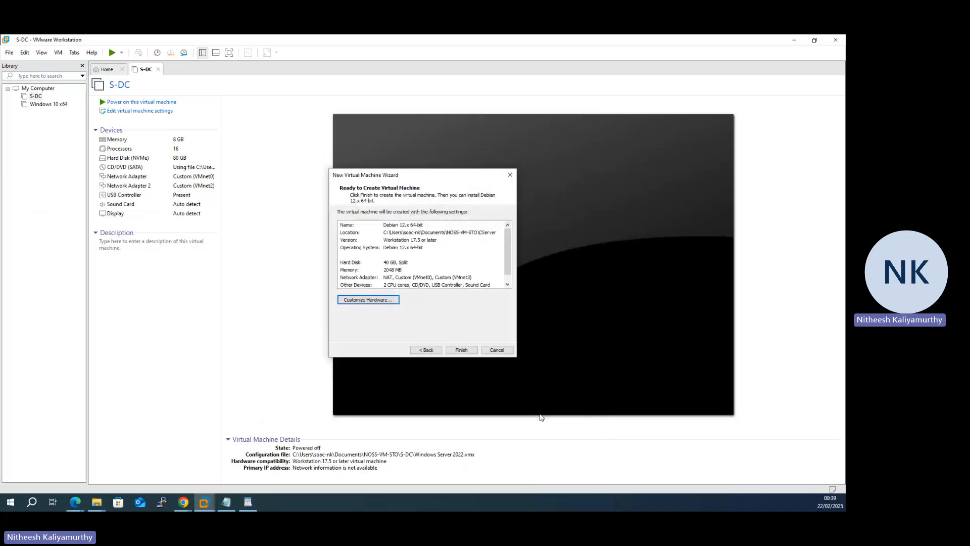
# Step: Reopen the hardware customization and raise the new virtual machine's memory to about 4 GB
pyautogui.click(368, 299)
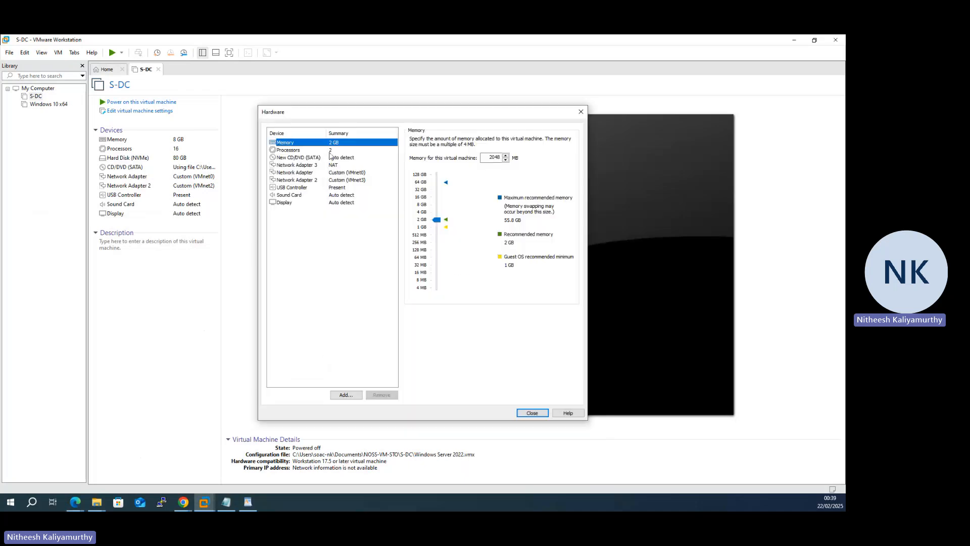
pyautogui.click(330, 151)
pyautogui.click(334, 143)
pyautogui.moveTo(437, 221); pyautogui.dragTo(437, 213)
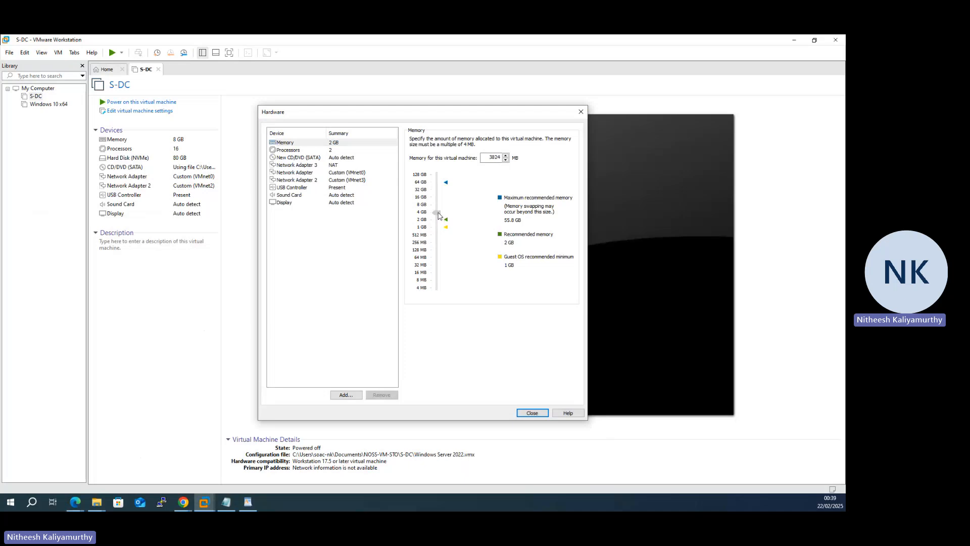
# Step: Set 2 processors with 2 cores each and finish creating the Debian virtual machine
pyautogui.click(355, 151)
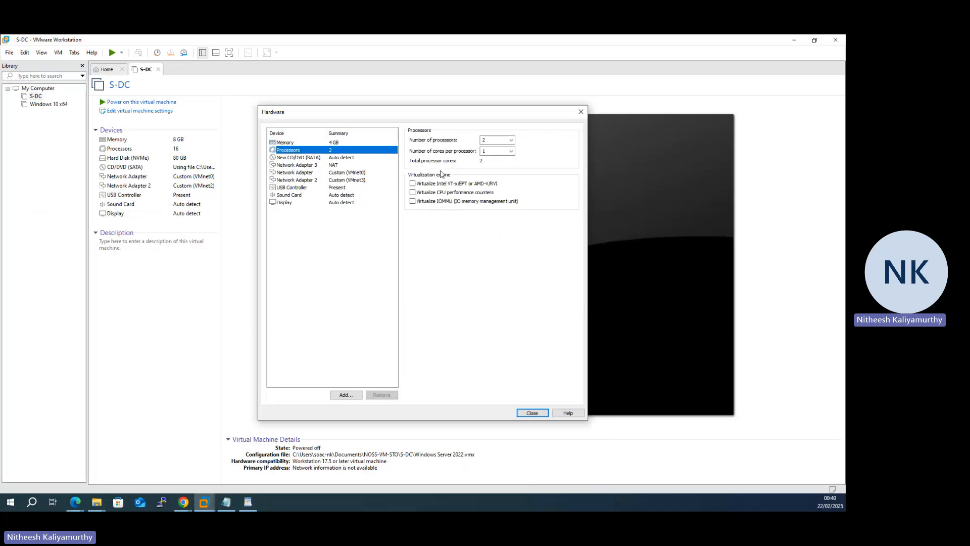
pyautogui.click(511, 141)
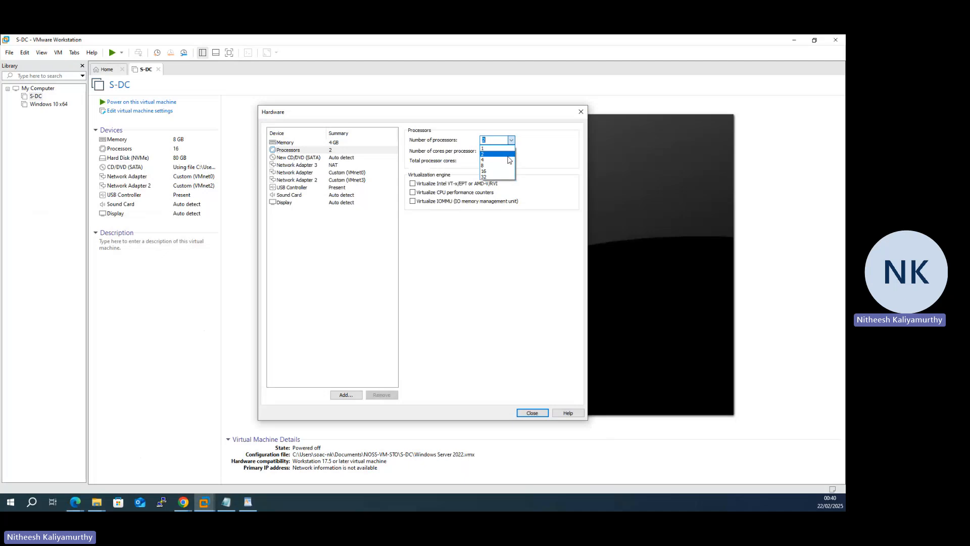
pyautogui.click(508, 154)
pyautogui.click(511, 151)
pyautogui.click(510, 165)
pyautogui.click(532, 413)
pyautogui.click(464, 350)
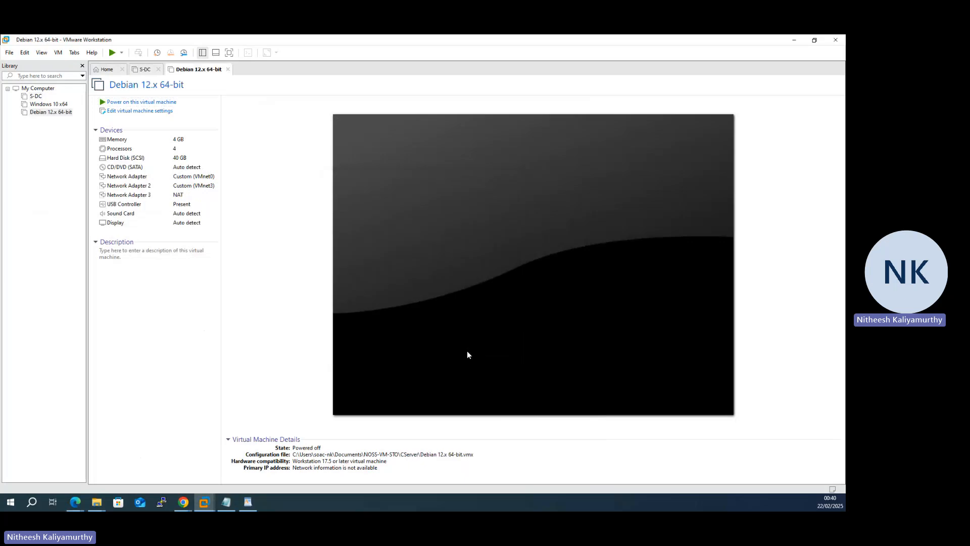
# Step: Set the Debian machine's CD/DVD drive to use the Debian 12 amd64 DVD-1 ISO from Documents > My NOSS VMS
pyautogui.click(161, 111)
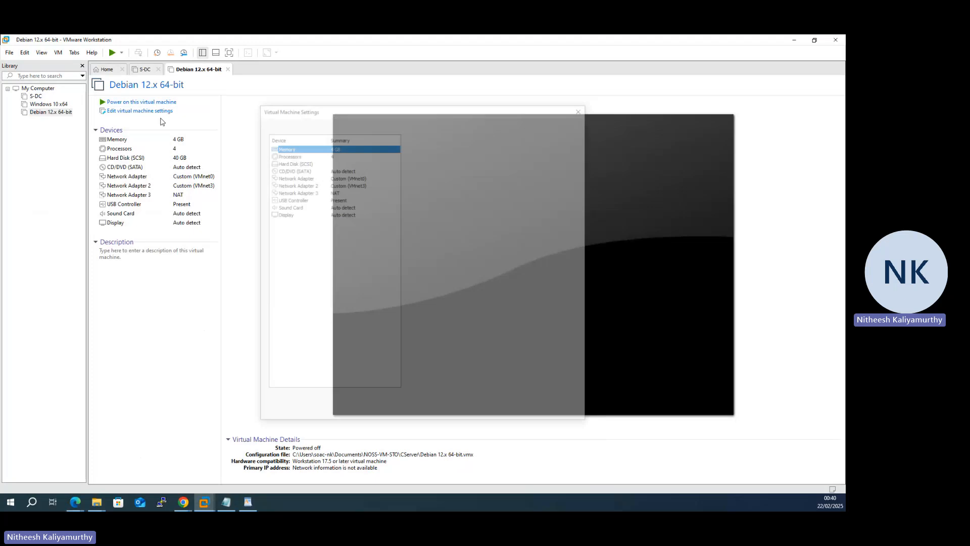
pyautogui.click(335, 170)
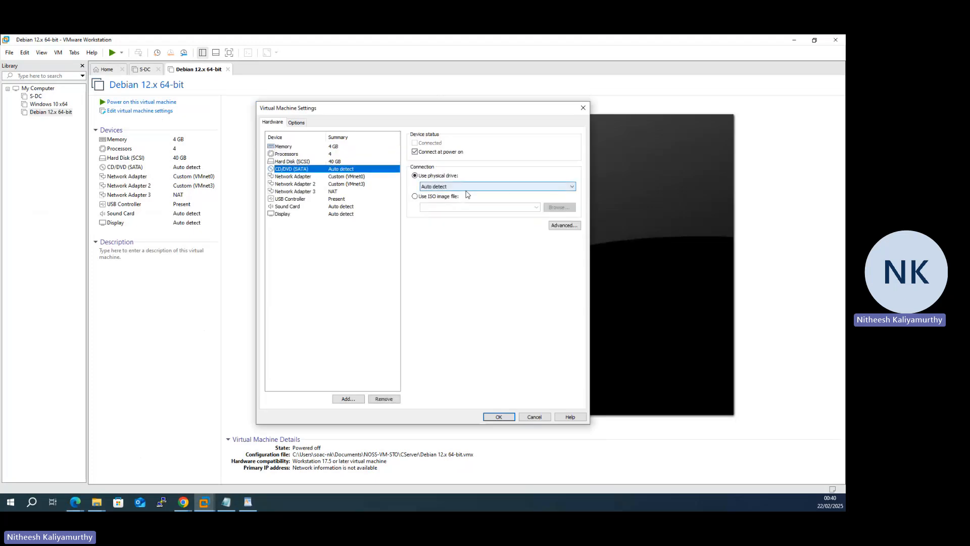
pyautogui.click(417, 196)
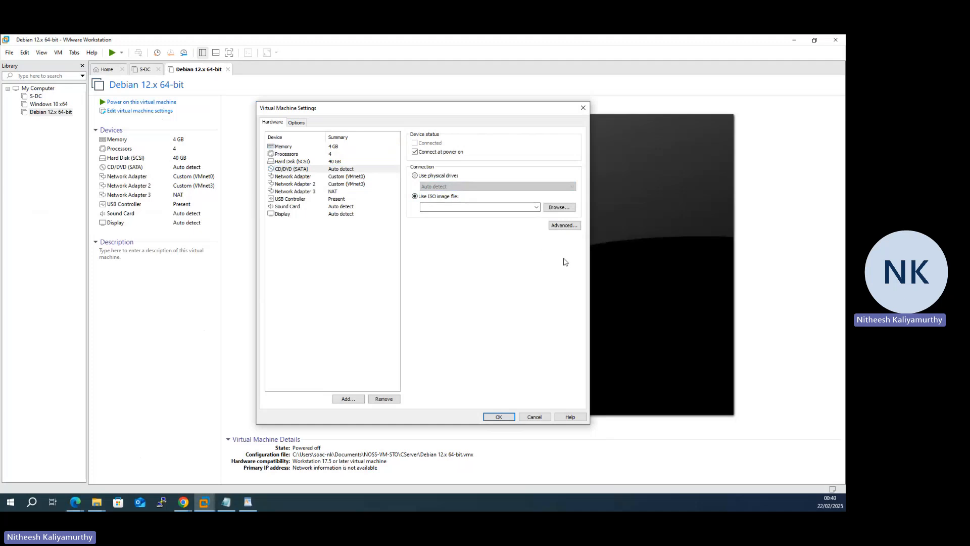
pyautogui.click(559, 207)
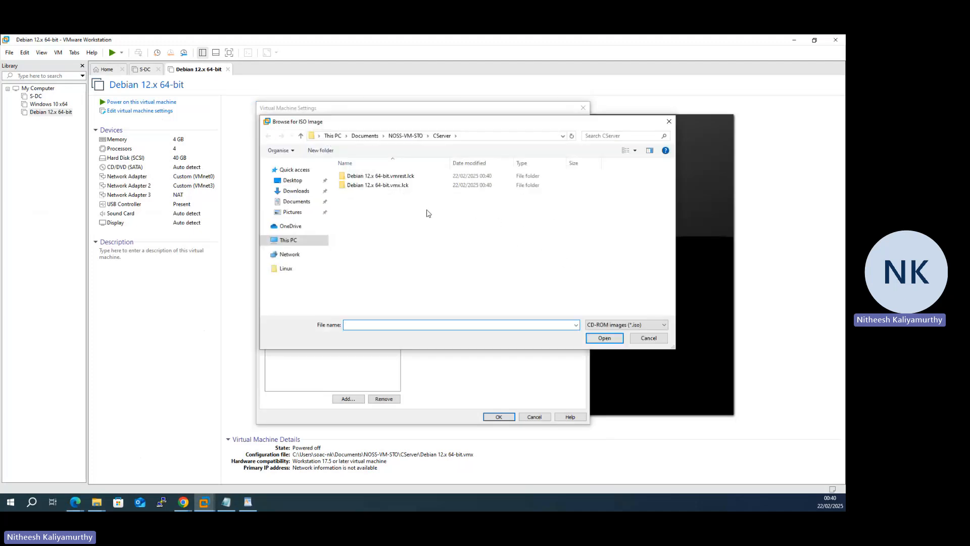
pyautogui.click(365, 135)
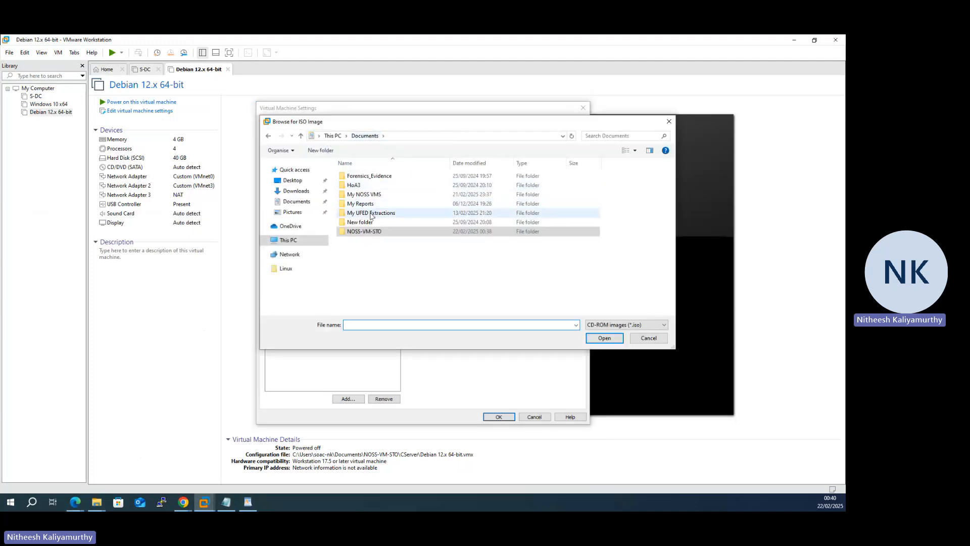
pyautogui.doubleClick(371, 231)
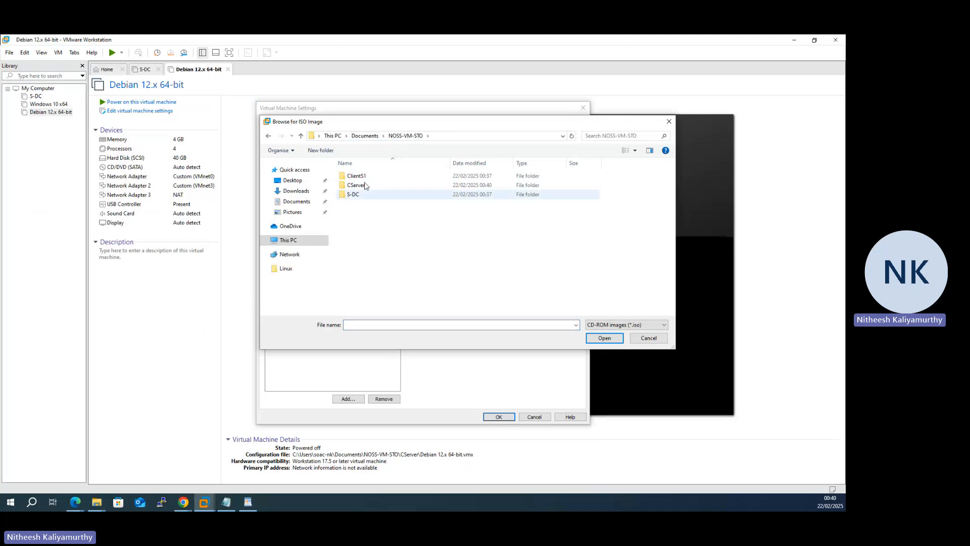
pyautogui.click(366, 135)
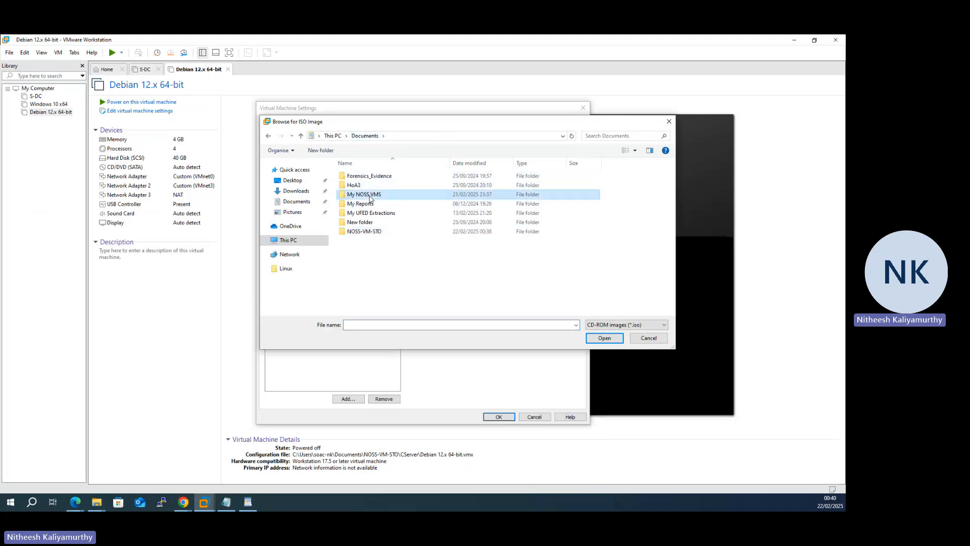
pyautogui.doubleClick(370, 192)
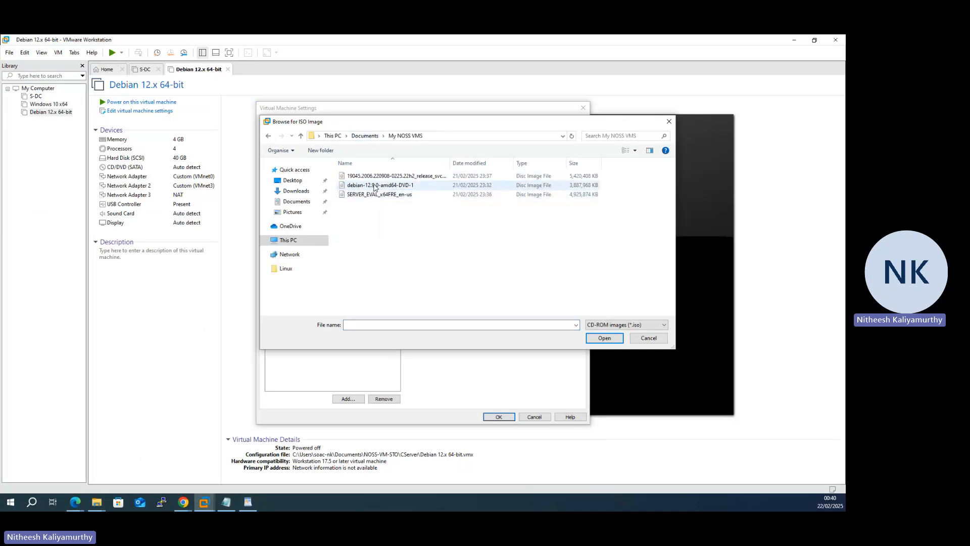
pyautogui.doubleClick(375, 187)
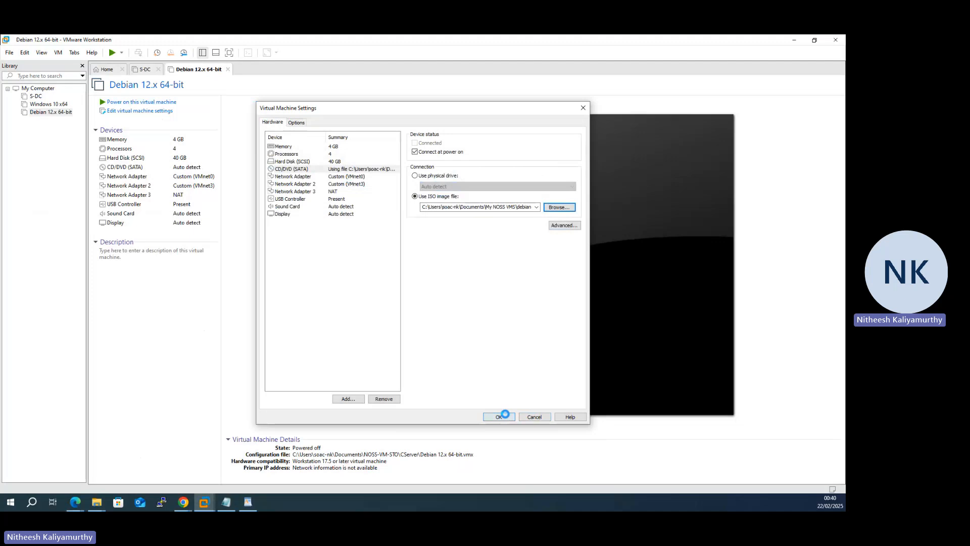
pyautogui.click(499, 416)
# Step: Power on the Debian 12.x virtual machine, dismiss the startup notice and give the guest screen input focus
pyautogui.click(147, 102)
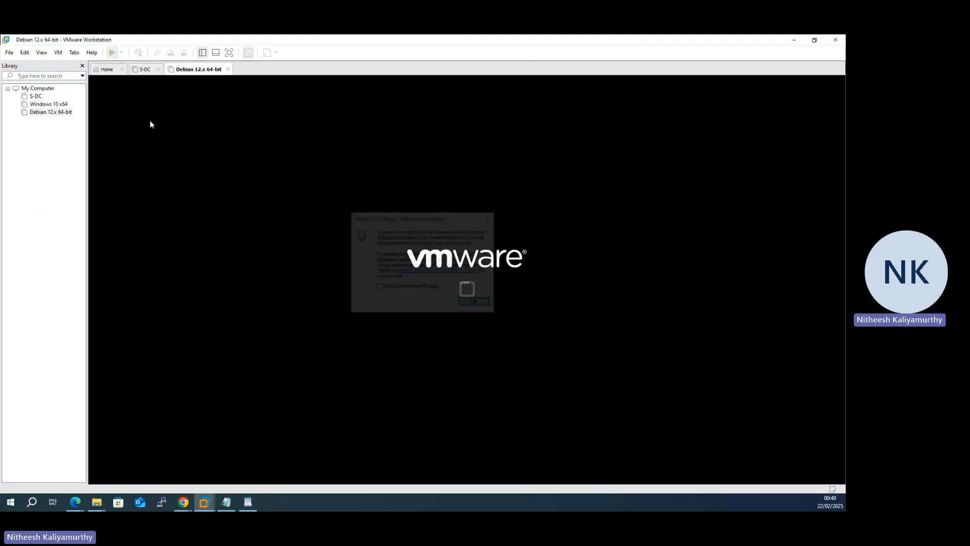
pyautogui.click(475, 304)
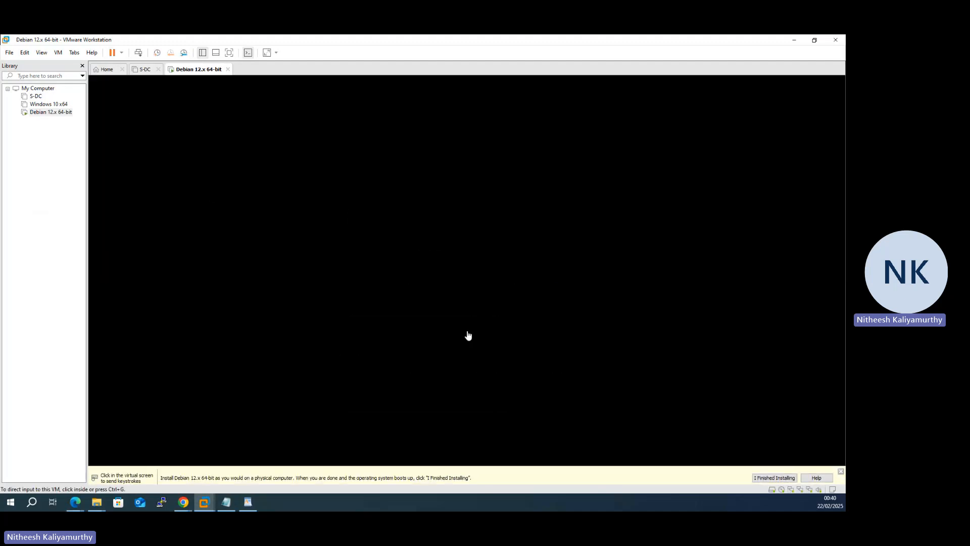
pyautogui.click(485, 336)
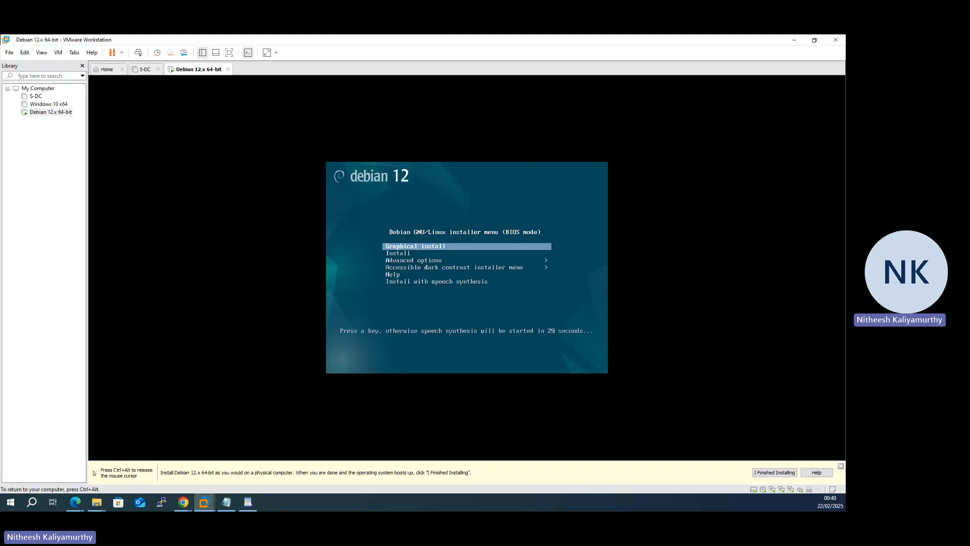
# Step: Start the text-mode Install from the Debian installer menu instead of the graphical one
pyautogui.press('Down')
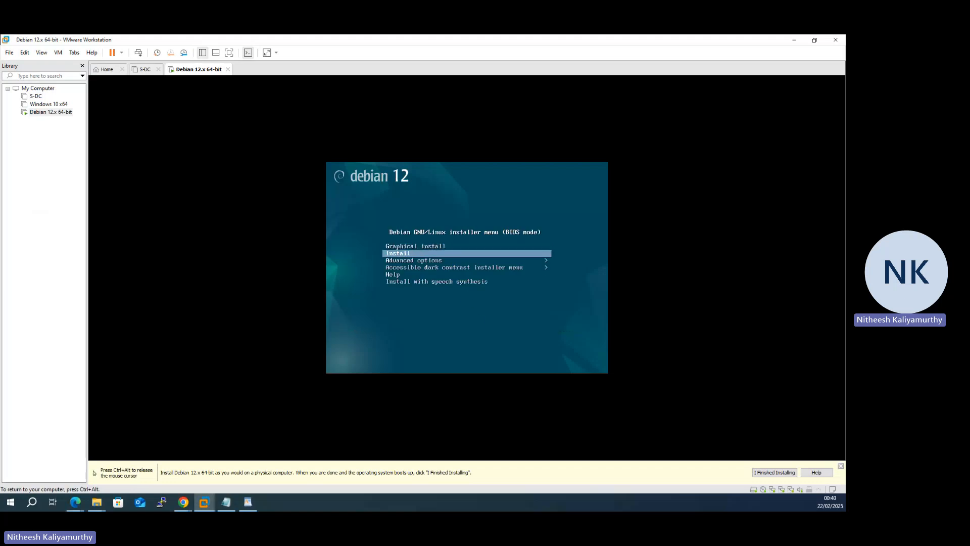
pyautogui.press('Up')
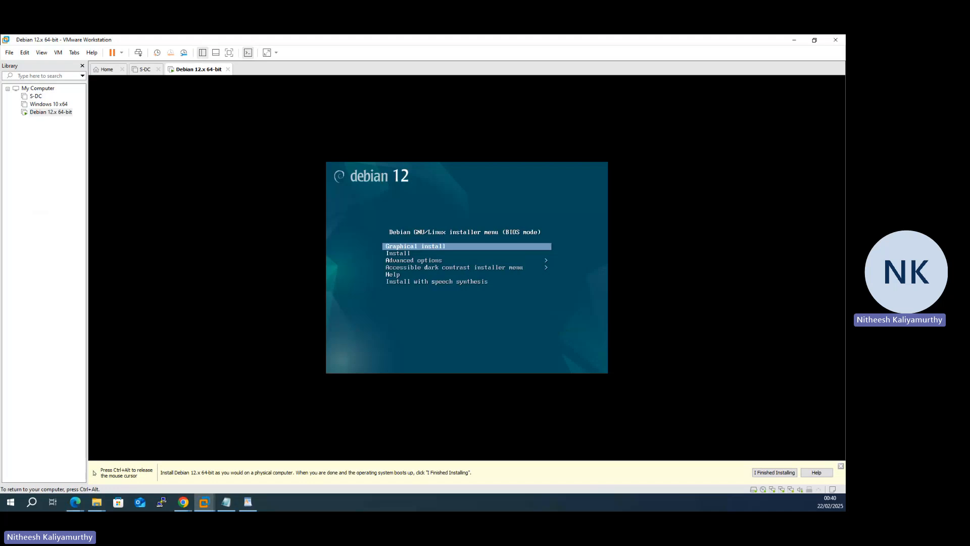
pyautogui.press('Down')
pyautogui.press('Up')
pyautogui.press('Down')
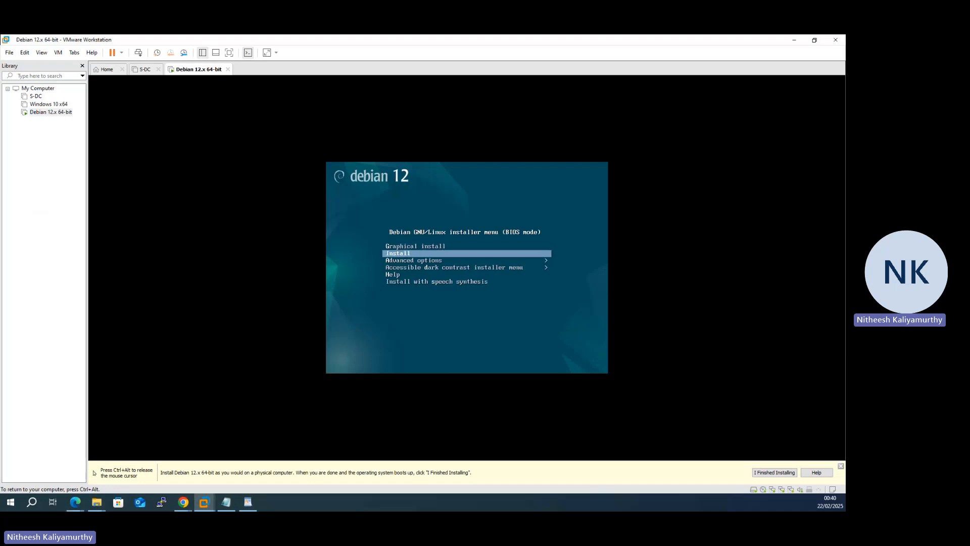
pyautogui.press('Return')
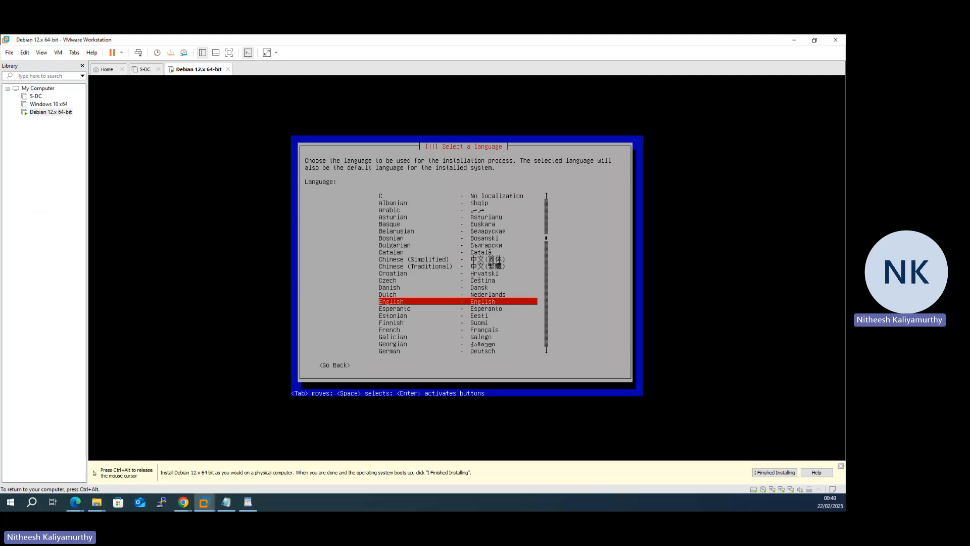
# Step: Choose English as the installation language and United Kingdom as the location, keeping the default keyboard layout
pyautogui.press('Return')
pyautogui.press('Up')
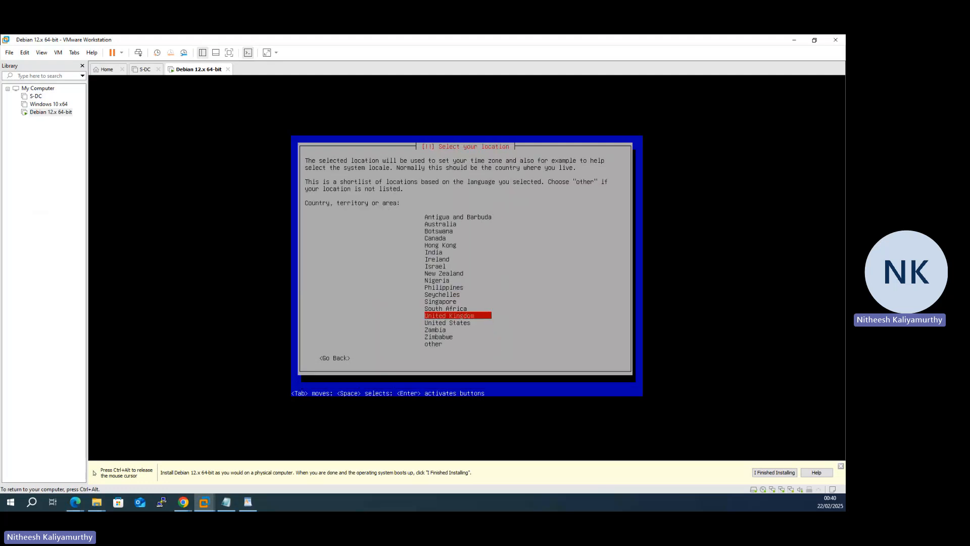
pyautogui.press('Return')
pyautogui.press('Return')
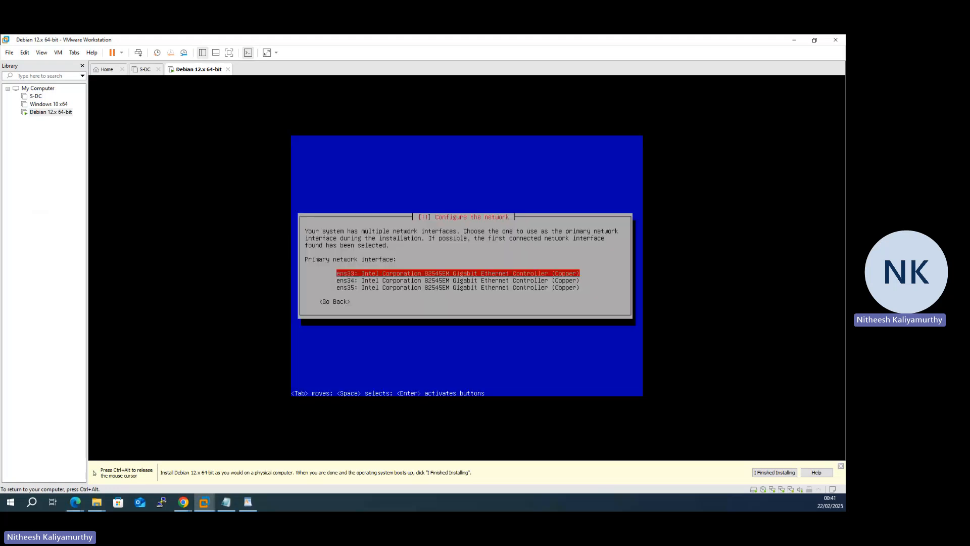
# Step: Select ens35 as the primary network interface for the installation
pyautogui.press('Down')
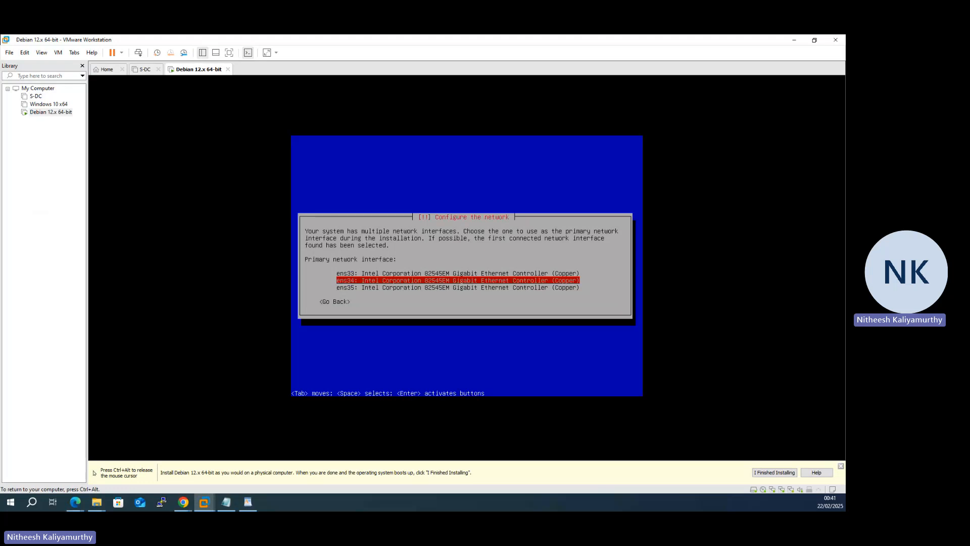
pyautogui.press('Down')
pyautogui.press('Up')
pyautogui.press('Up')
pyautogui.press('Down')
pyautogui.press('Down')
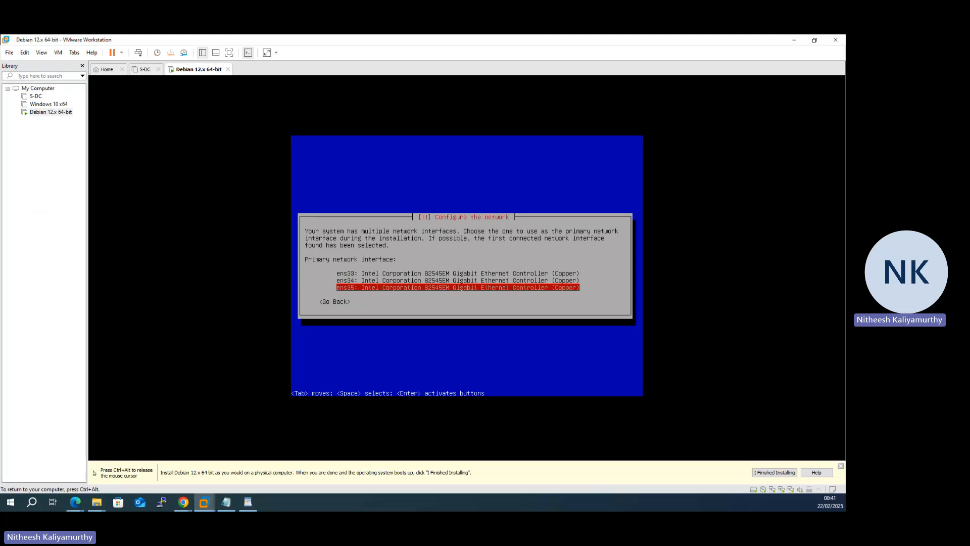
pyautogui.press('Return')
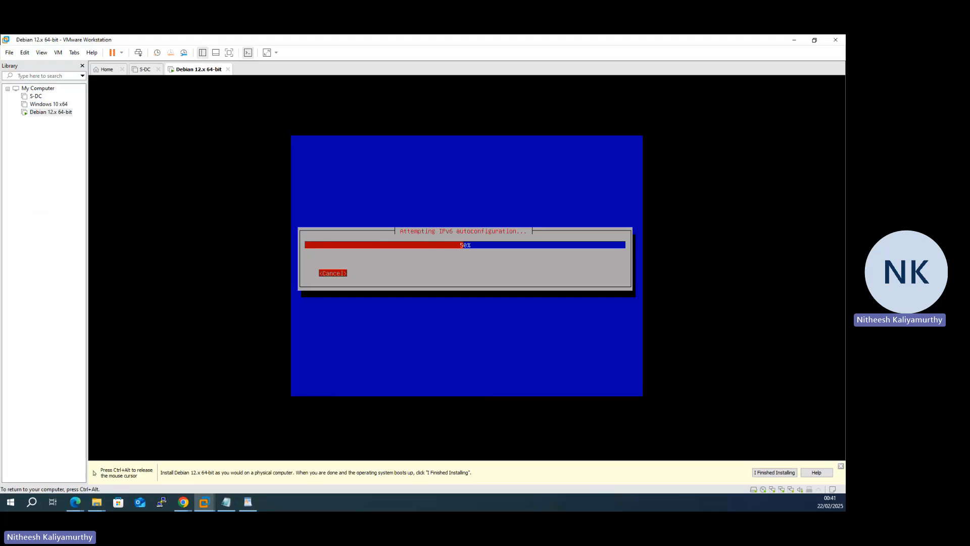
# Step: Check the network connection type of Network Adapter 3 in the Debian 12.x virtual machine's settings, then cancel the dialog
pyautogui.hotkey('ctrl', 'alt')
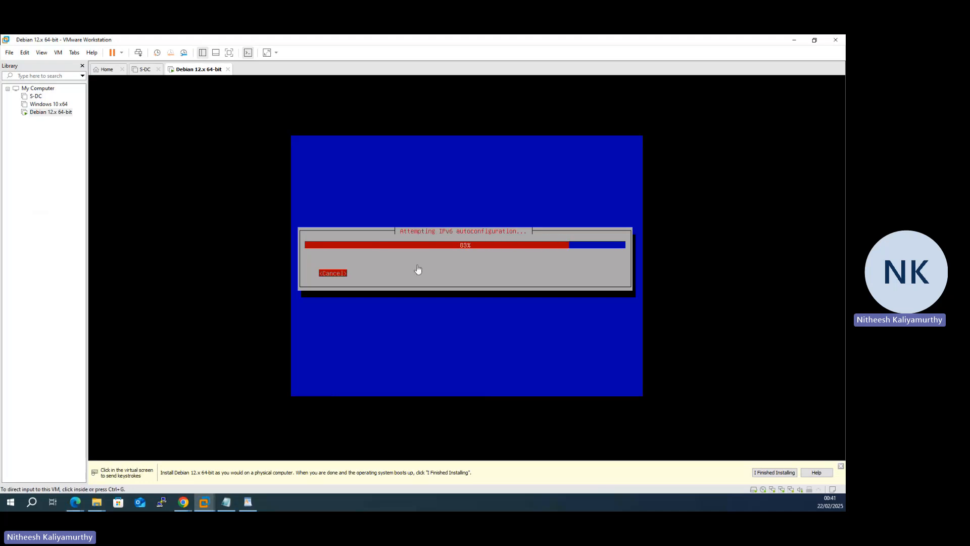
pyautogui.rightClick(54, 112)
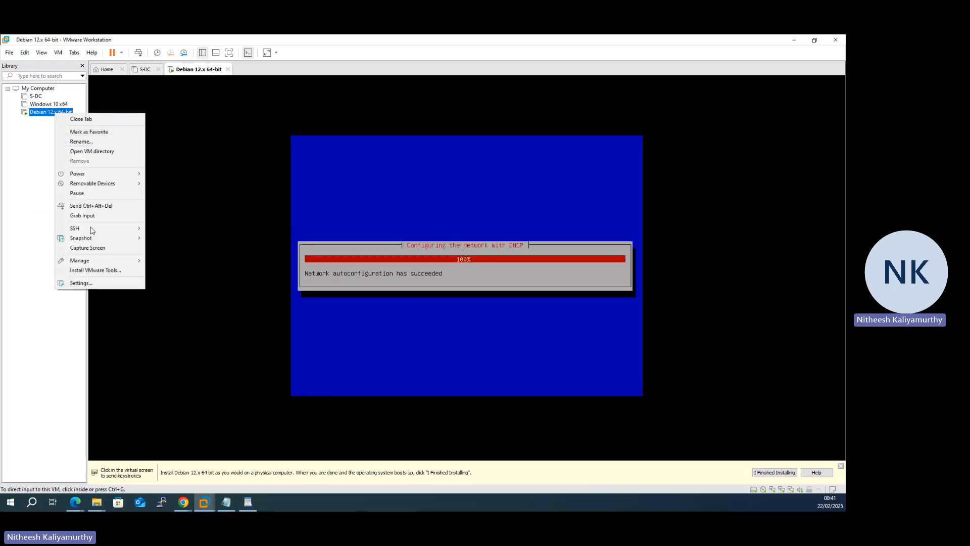
pyautogui.click(83, 283)
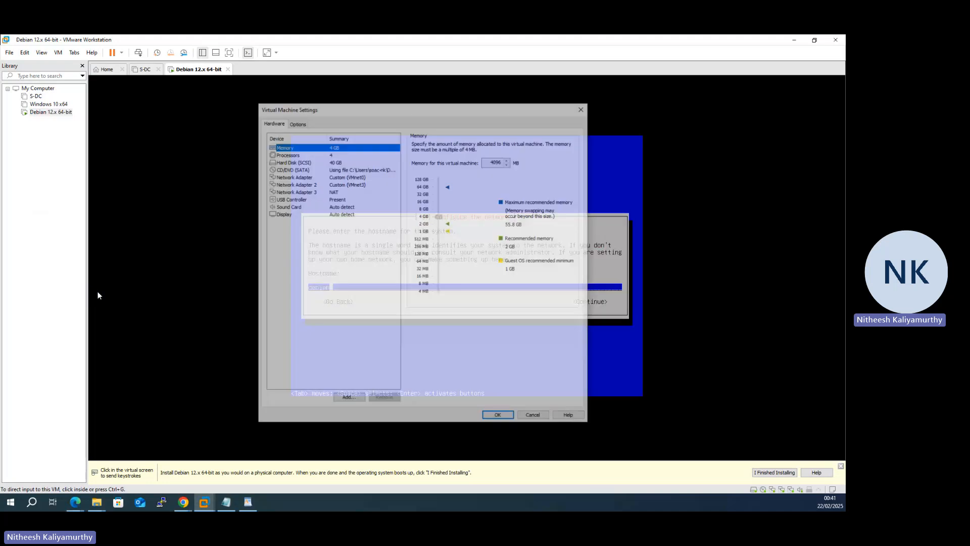
pyautogui.click(332, 192)
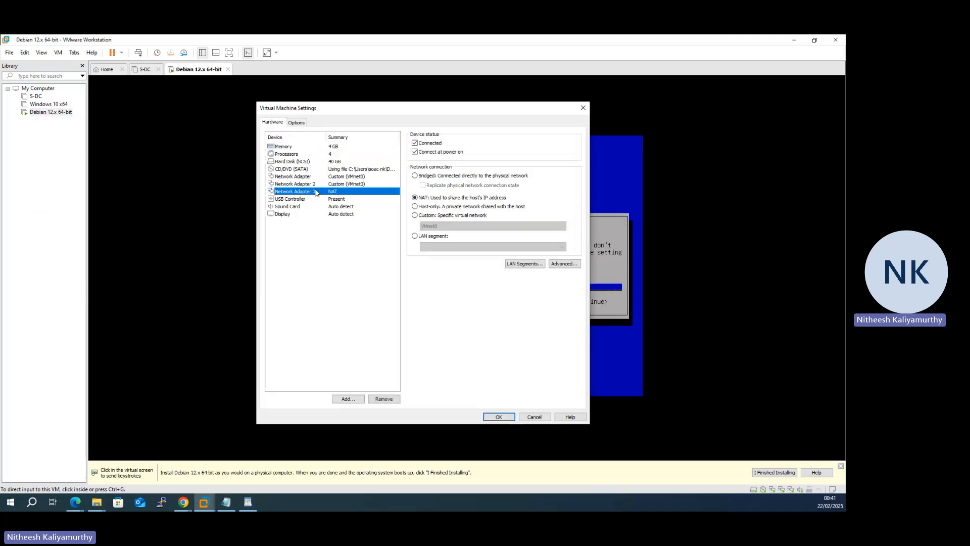
pyautogui.click(535, 416)
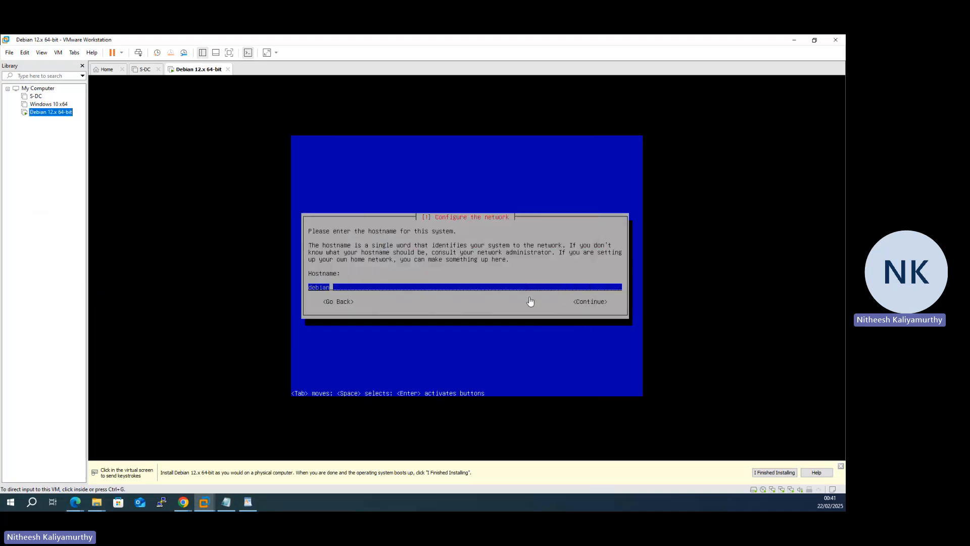
# Step: Return input focus to the guest, accept debian as the hostname and leave the domain name blank
pyautogui.click(494, 255)
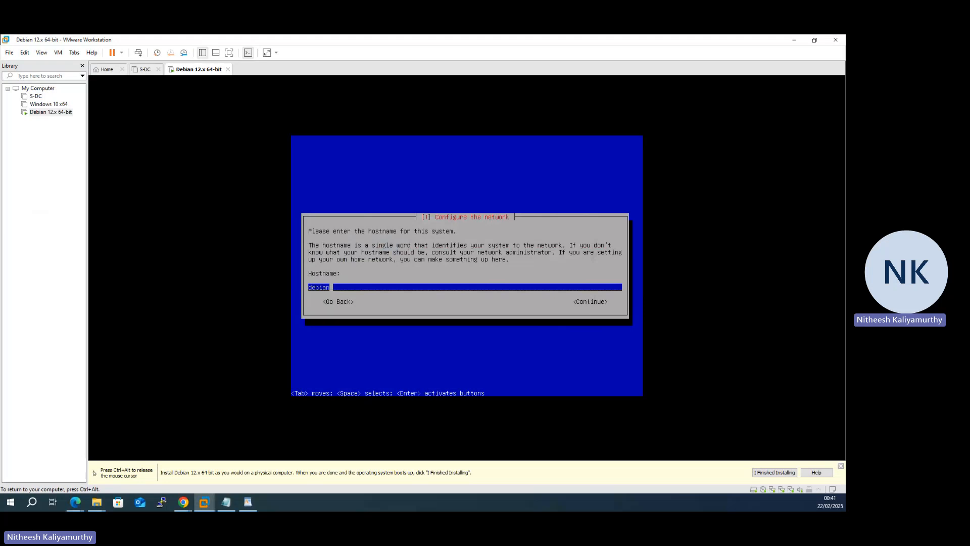
pyautogui.press('Tab')
pyautogui.press('Return')
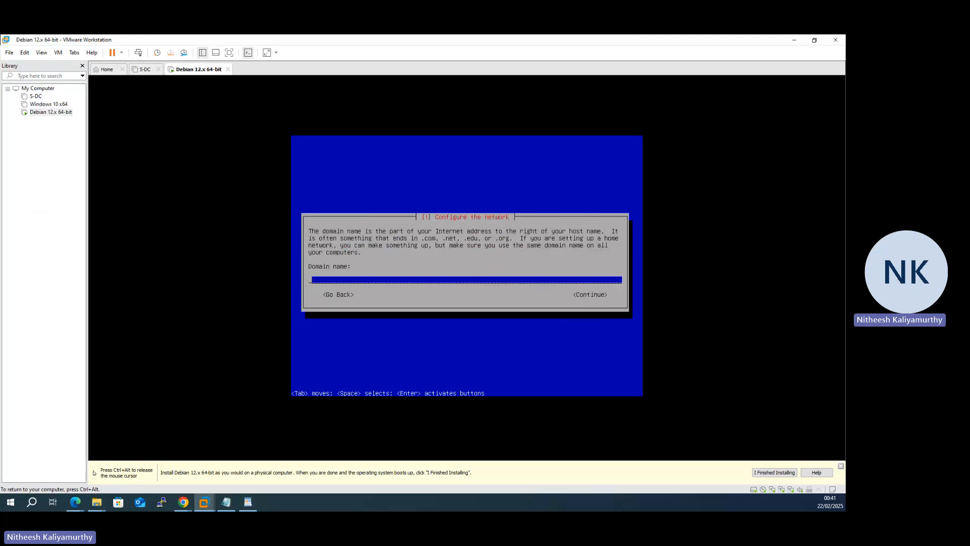
pyautogui.press('Tab')
pyautogui.press('Return')
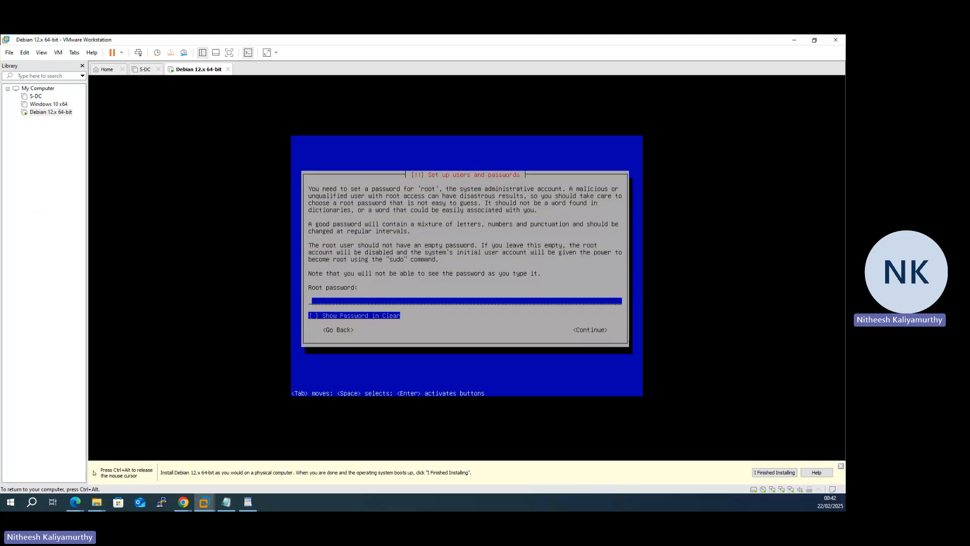
# Step: Set the root password for the Debian system and re-enter the same password to verify it
pyautogui.write('************')
pyautogui.press('Tab')
pyautogui.press('Tab')
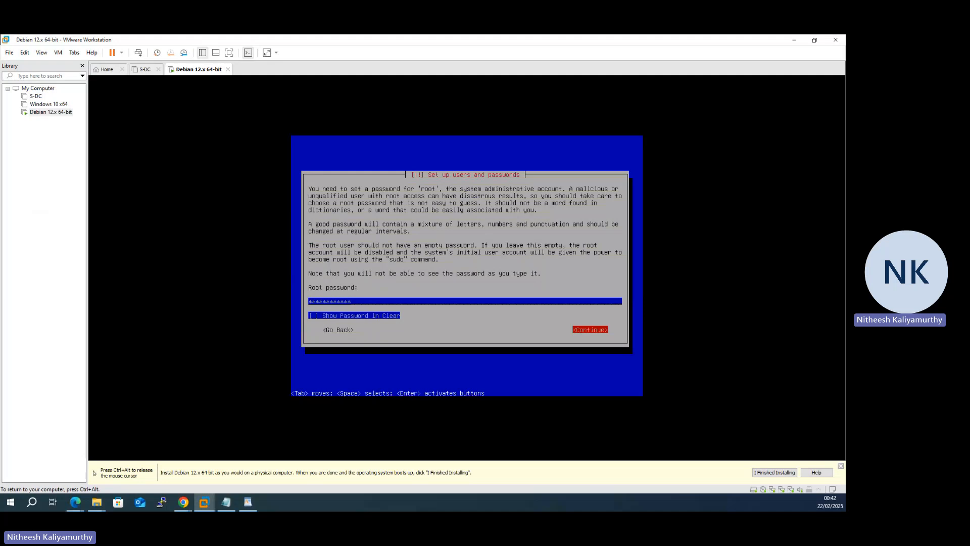
pyautogui.press('Return')
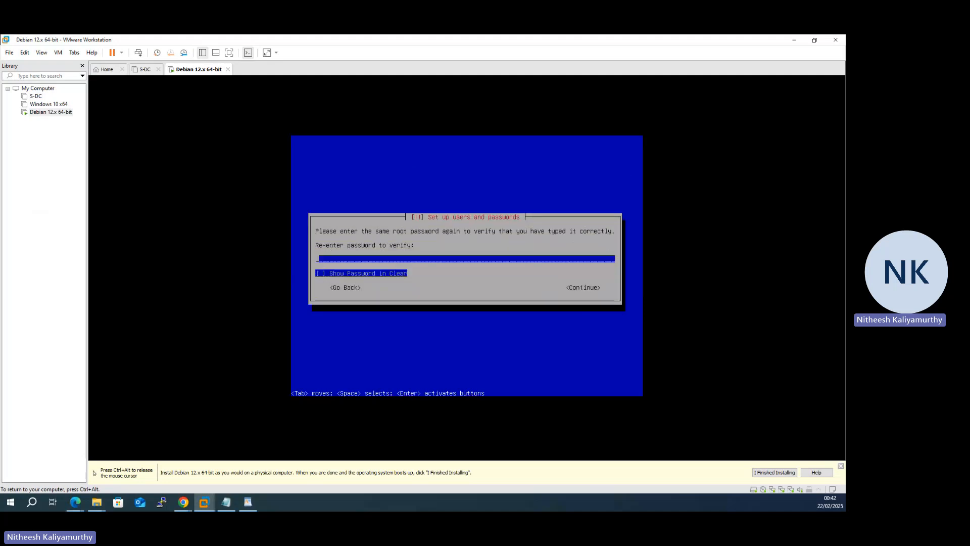
pyautogui.write('********')
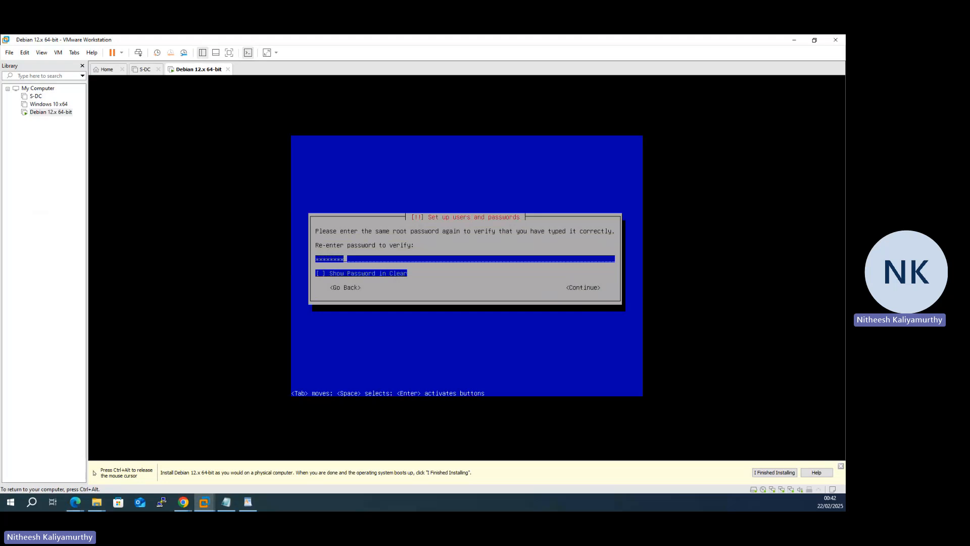
pyautogui.write('***')
pyautogui.press('Tab')
pyautogui.press('Tab')
pyautogui.press('Return')
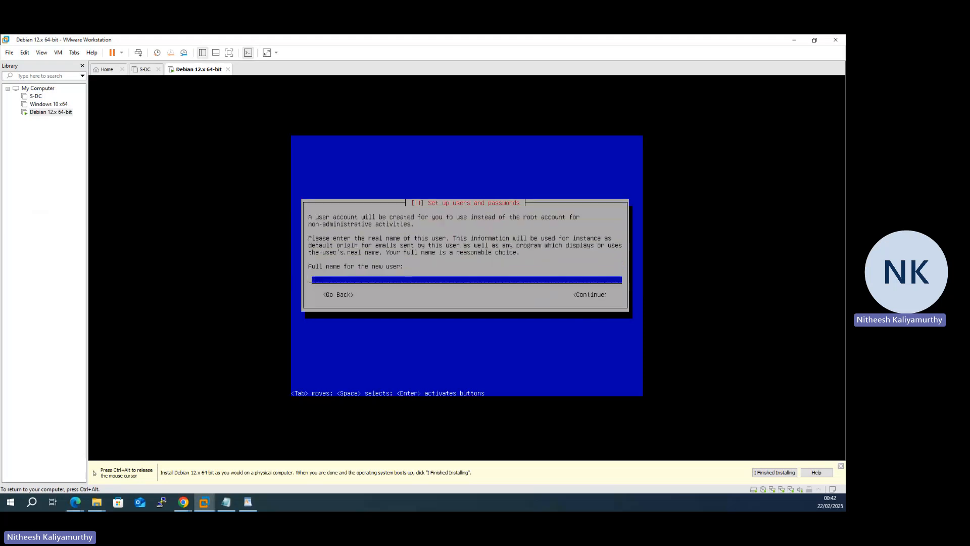
# Step: Enter the new user's full name and accept the suggested username for the account
pyautogui.write('nitheesh')
pyautogui.press('Tab')
pyautogui.press('Return')
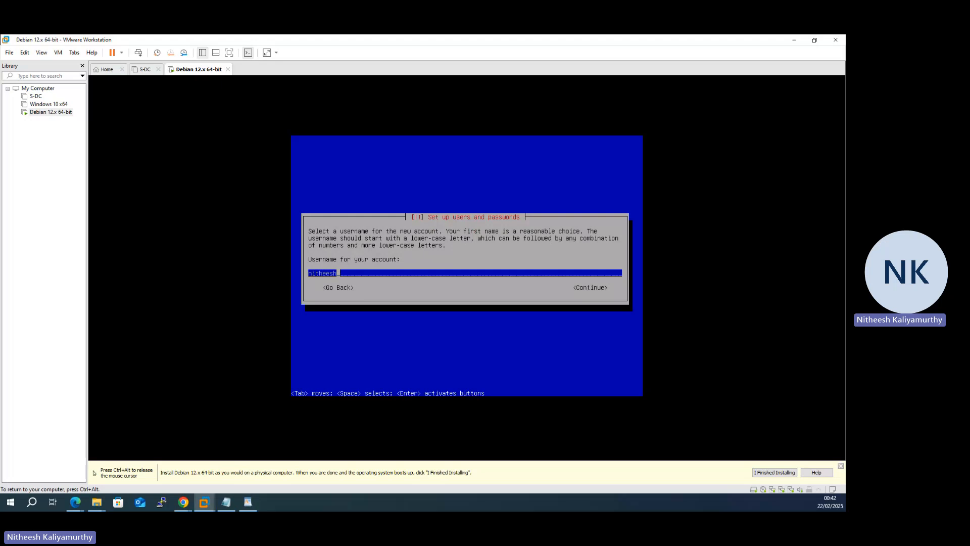
pyautogui.press('Tab')
pyautogui.press('Return')
# Step: Set the password for the new user account and re-enter the same password to verify it
pyautogui.write('*******')
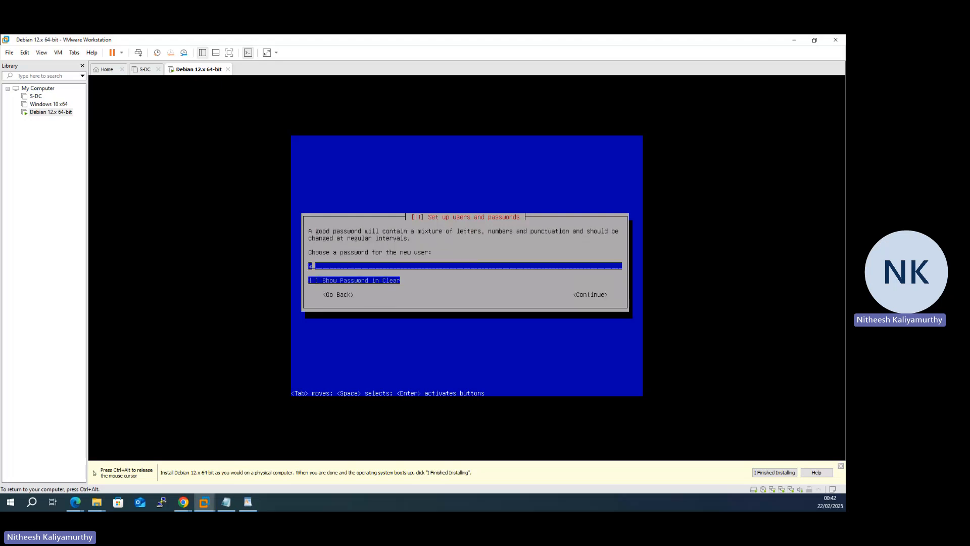
pyautogui.write('*****')
pyautogui.press('Tab')
pyautogui.press('Tab')
pyautogui.press('Return')
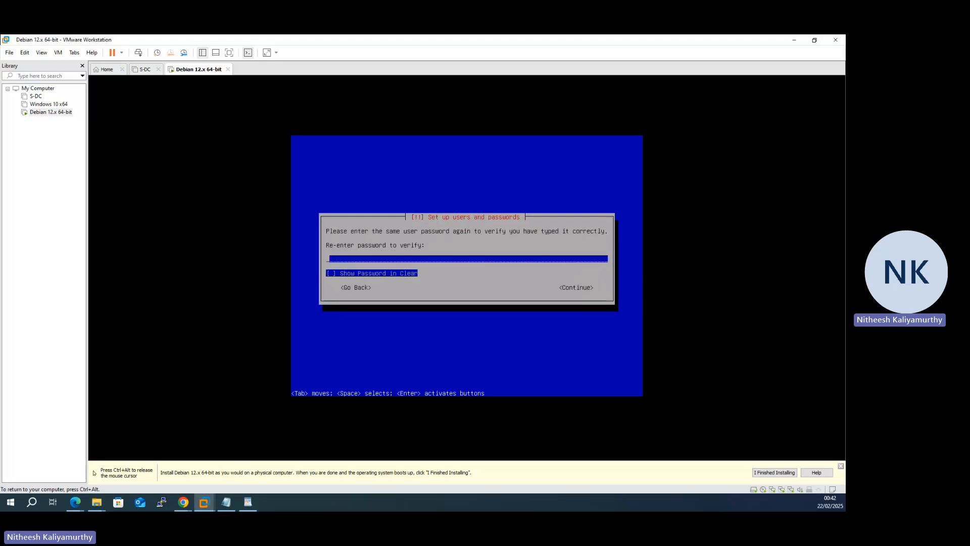
pyautogui.write('***********')
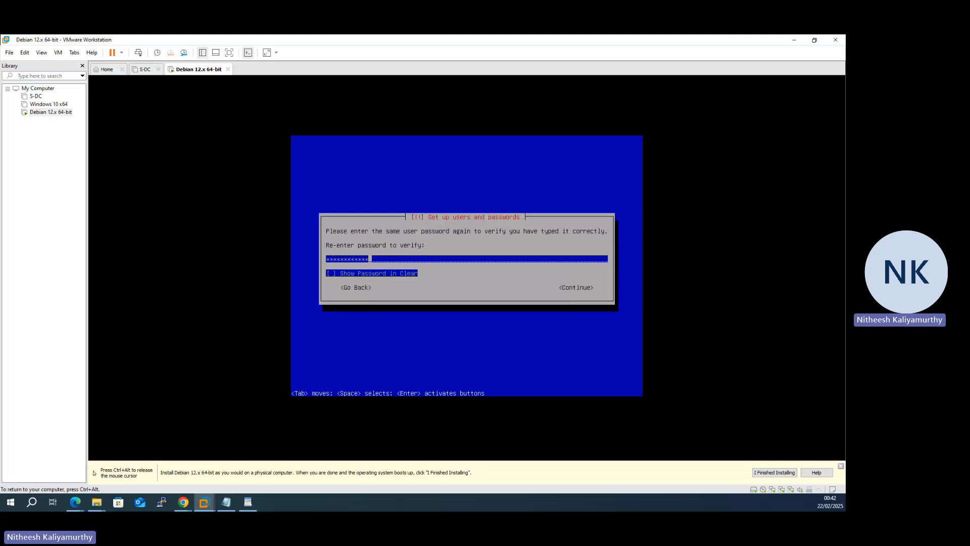
pyautogui.press('Tab')
pyautogui.press('Tab')
pyautogui.press('Return')
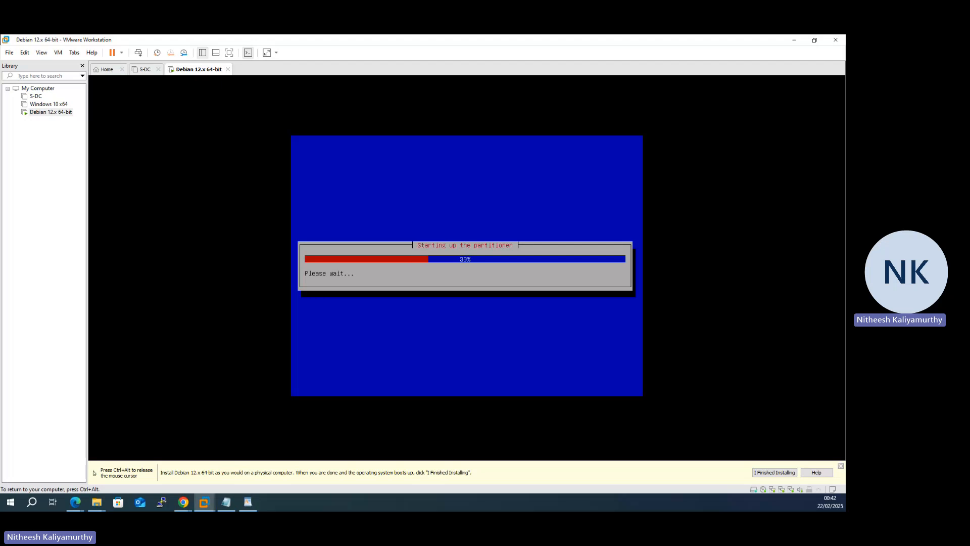
# Step: Partition the SCSI33 (sda) disk with Guided - use entire disk, keeping all files in one partition
pyautogui.press('Down')
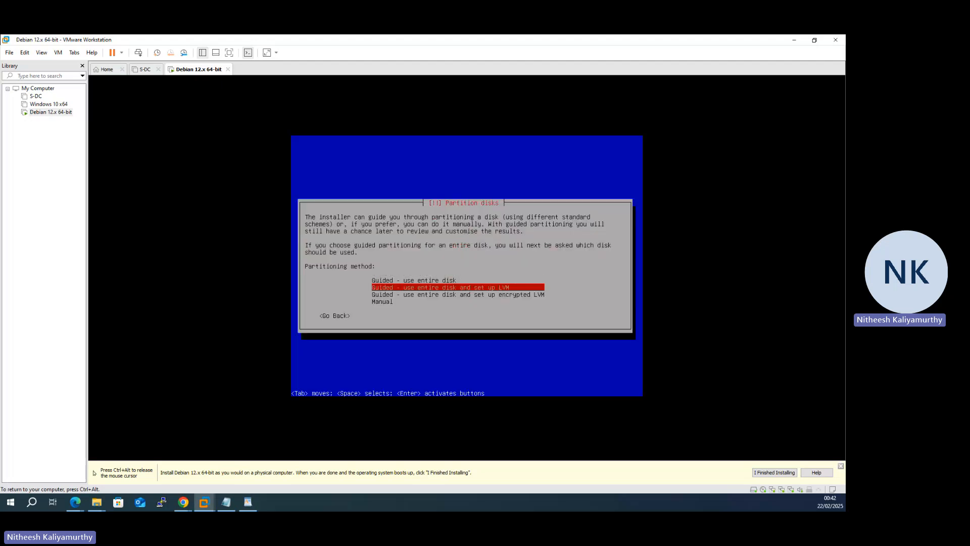
pyautogui.press('Up')
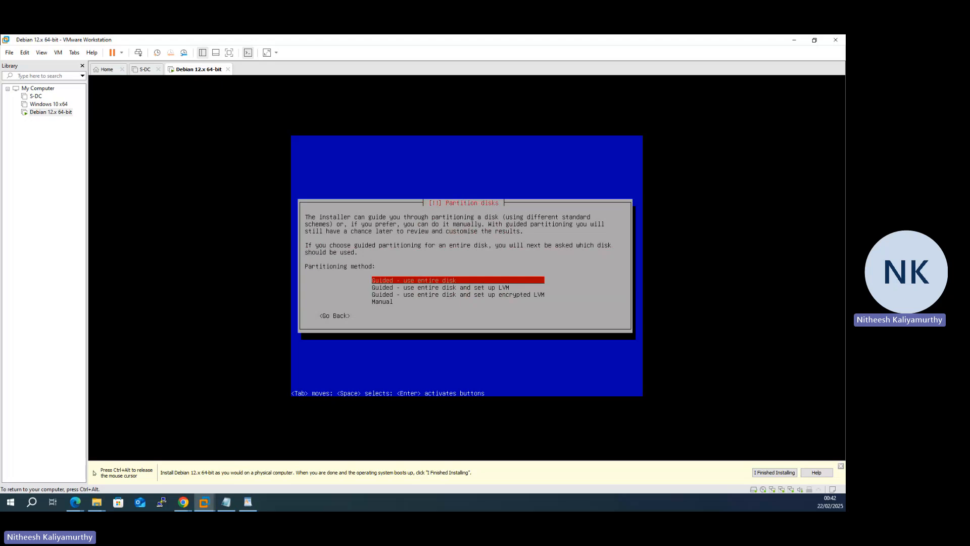
pyautogui.press('Return')
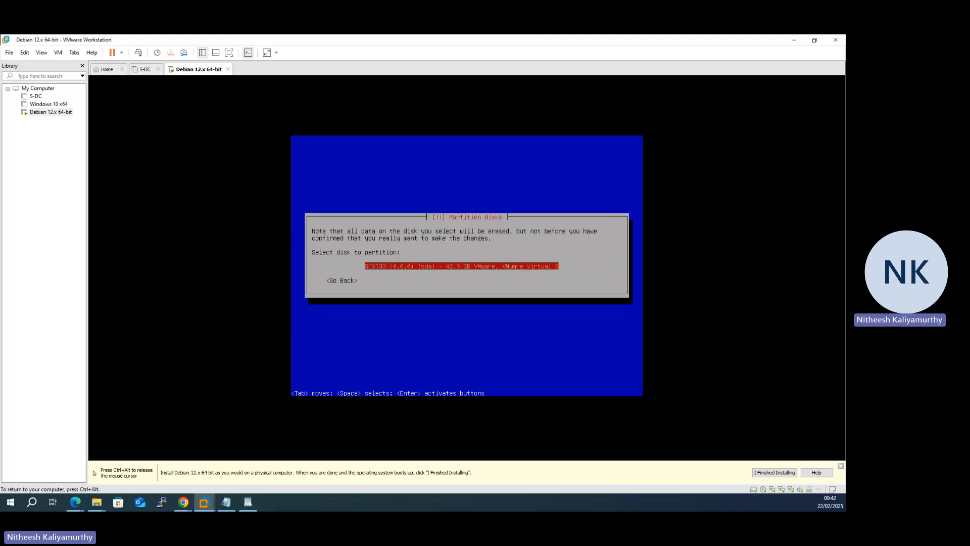
pyautogui.press('Return')
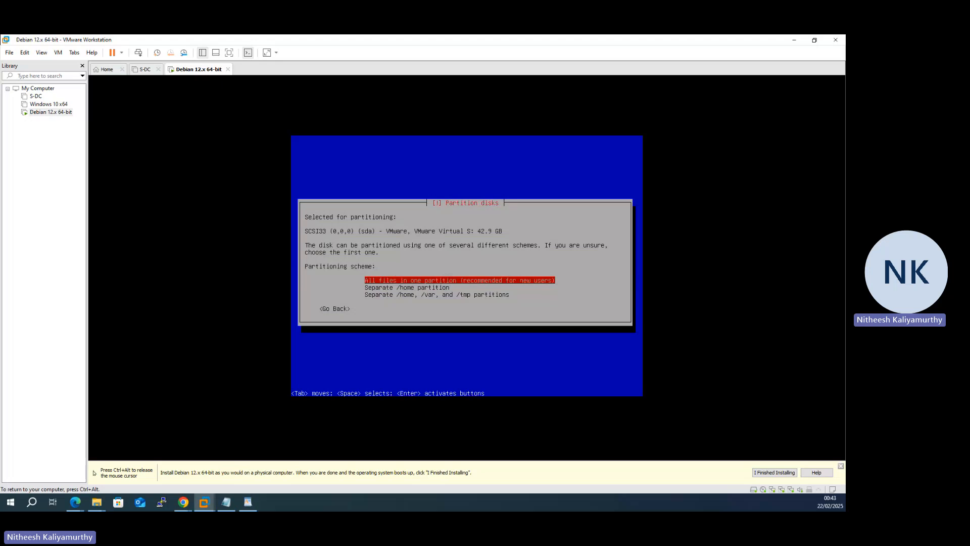
pyautogui.press('Return')
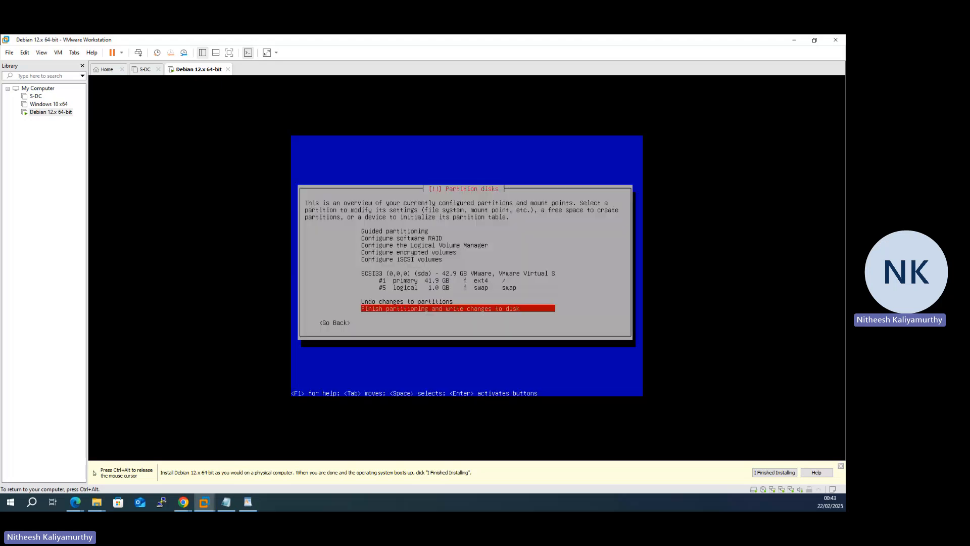
# Step: Finish partitioning and confirm writing the changes to the disk
pyautogui.press('Return')
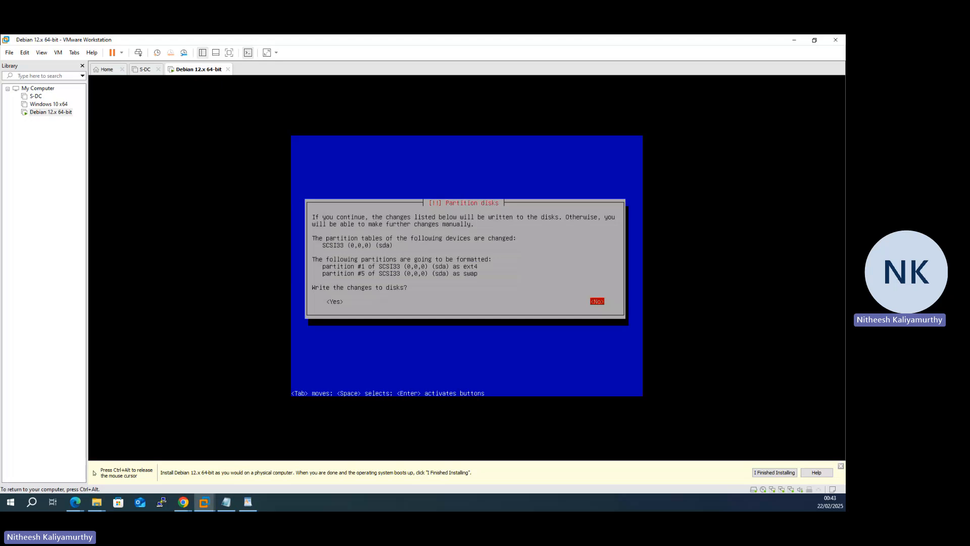
pyautogui.press('Tab')
pyautogui.press('Return')
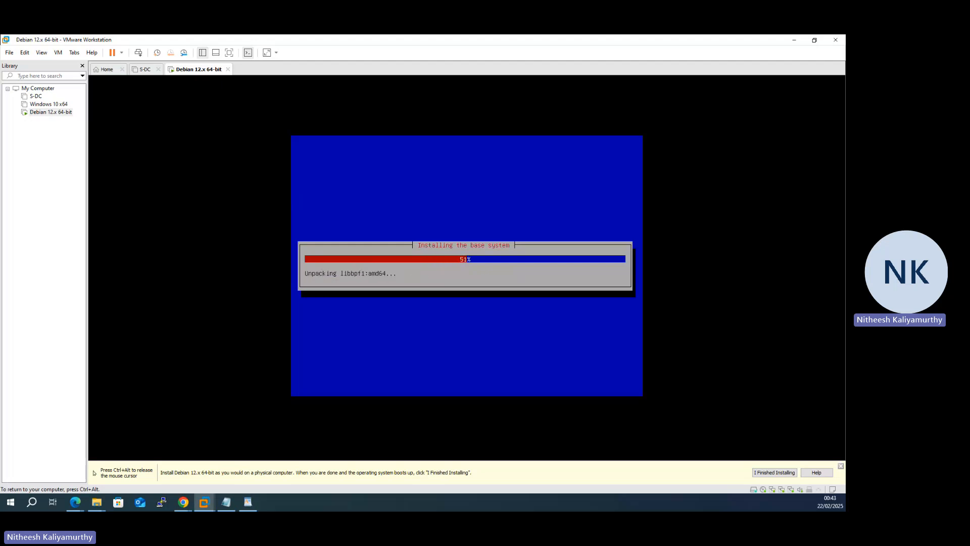
# Step: Switch to the network diagram PDF in Microsoft Edge and draw a link labelled NAT below C-Server
pyautogui.hotkey('ctrl', 'alt')
pyautogui.moveTo(77, 509)
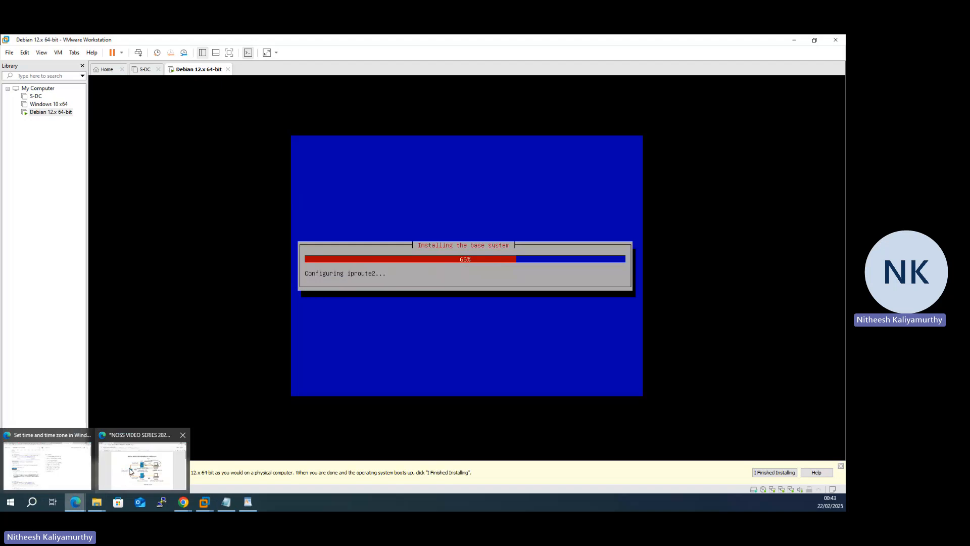
pyautogui.click(143, 459)
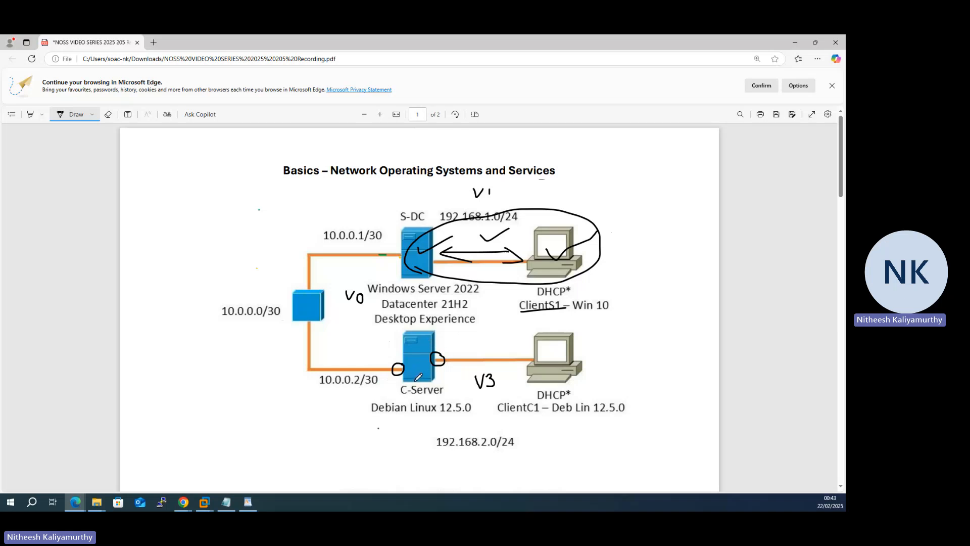
pyautogui.moveTo(416, 380)
pyautogui.mouseDown()
pyautogui.moveTo(412, 427)
pyautogui.moveTo(393, 445)
pyautogui.moveTo(423, 438)
pyautogui.moveTo(415, 451)
pyautogui.mouseUp()
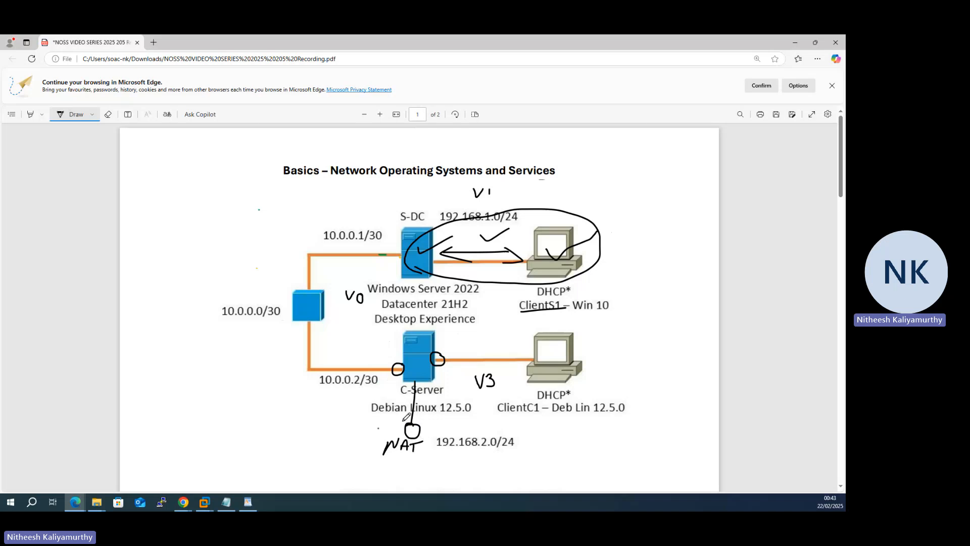
# Step: Draw a cloud around the NAT link, label it Internet, and minimise the PDF window
pyautogui.moveTo(415, 398)
pyautogui.mouseDown()
pyautogui.moveTo(383, 397)
pyautogui.moveTo(351, 435)
pyautogui.moveTo(421, 461)
pyautogui.moveTo(454, 434)
pyautogui.moveTo(415, 399)
pyautogui.mouseUp()
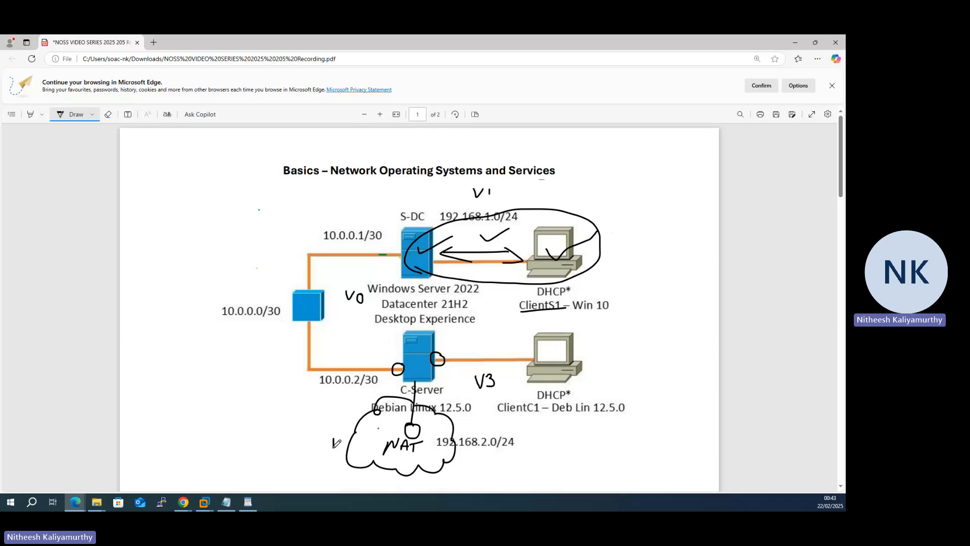
pyautogui.moveTo(334, 435); pyautogui.dragTo(334, 450)
pyautogui.moveTo(327, 452)
pyautogui.mouseDown()
pyautogui.moveTo(347, 452)
pyautogui.moveTo(345, 433)
pyautogui.moveTo(348, 446)
pyautogui.moveTo(365, 428)
pyautogui.moveTo(378, 434)
pyautogui.moveTo(407, 408)
pyautogui.mouseUp()
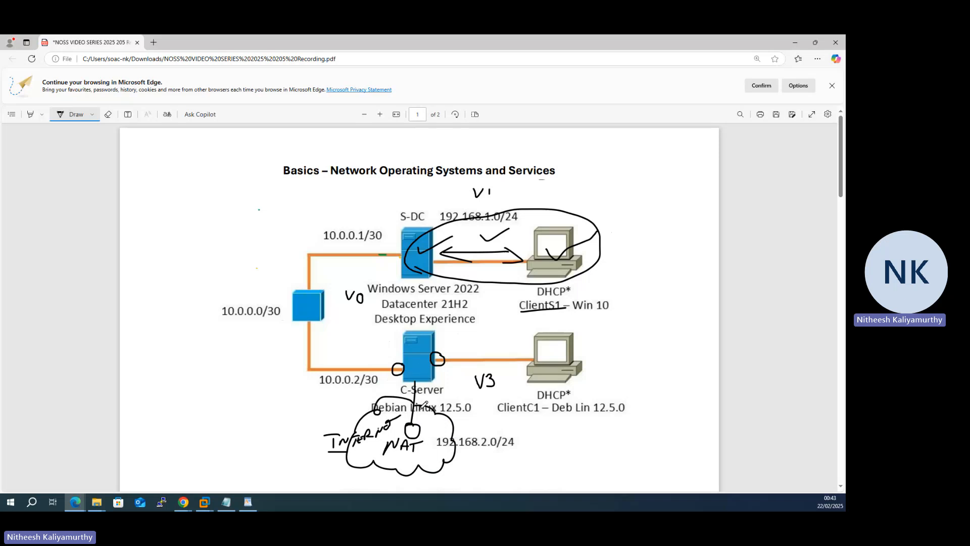
pyautogui.click(795, 42)
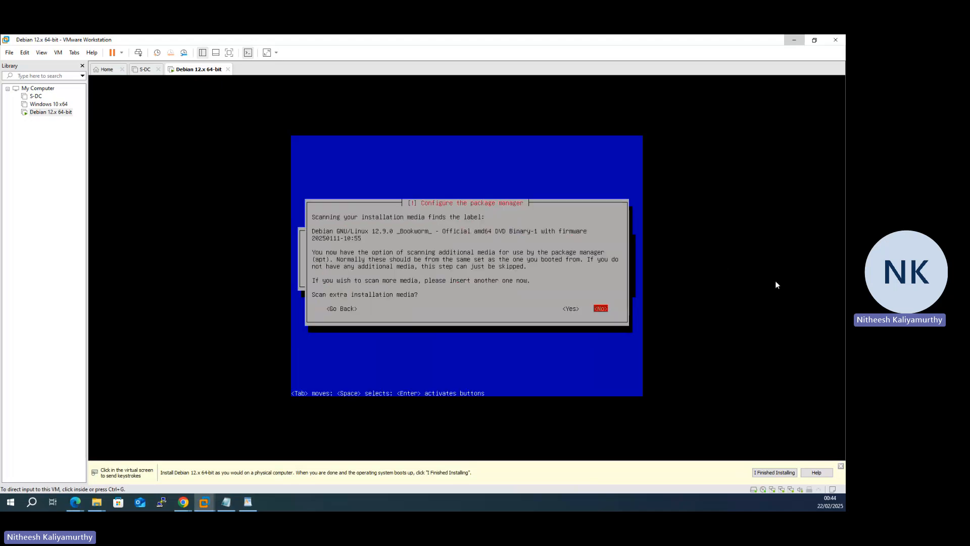
# Step: Decline scanning extra installation media and decline using a network mirror in the package manager configuration
pyautogui.click(567, 242)
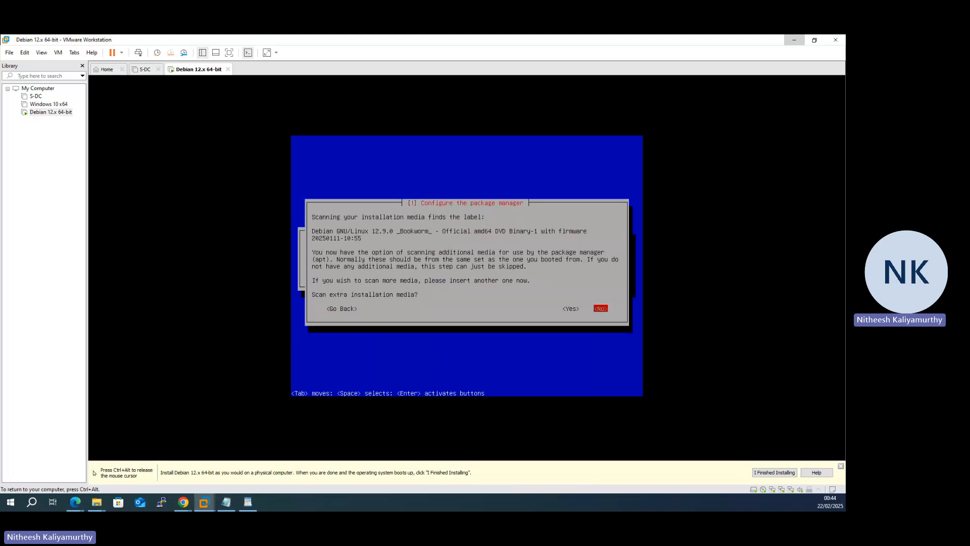
pyautogui.press('Tab')
pyautogui.press('Tab')
pyautogui.press('Tab')
pyautogui.press('Return')
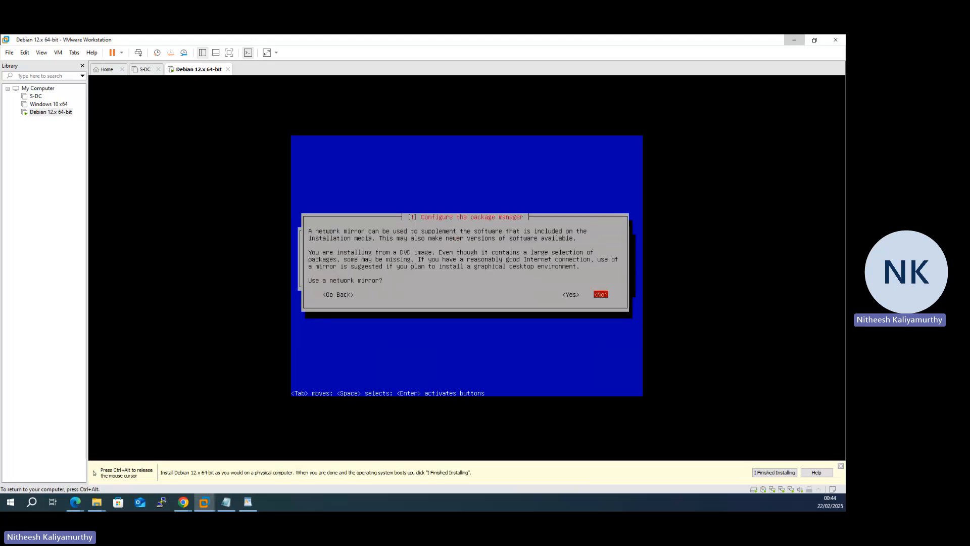
pyautogui.press('Return')
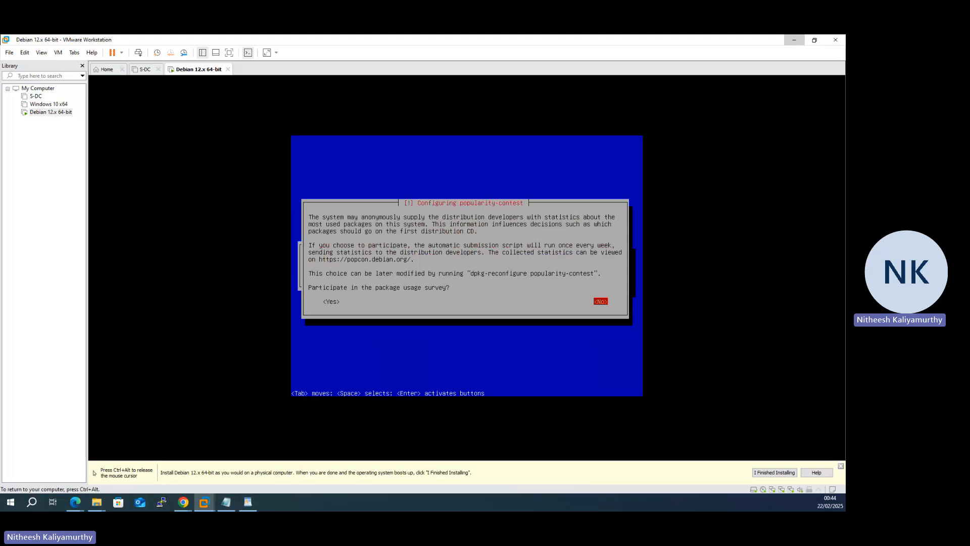
# Step: Decline participation in the Debian package usage survey
pyautogui.press('Tab')
pyautogui.press('Tab')
pyautogui.press('Return')
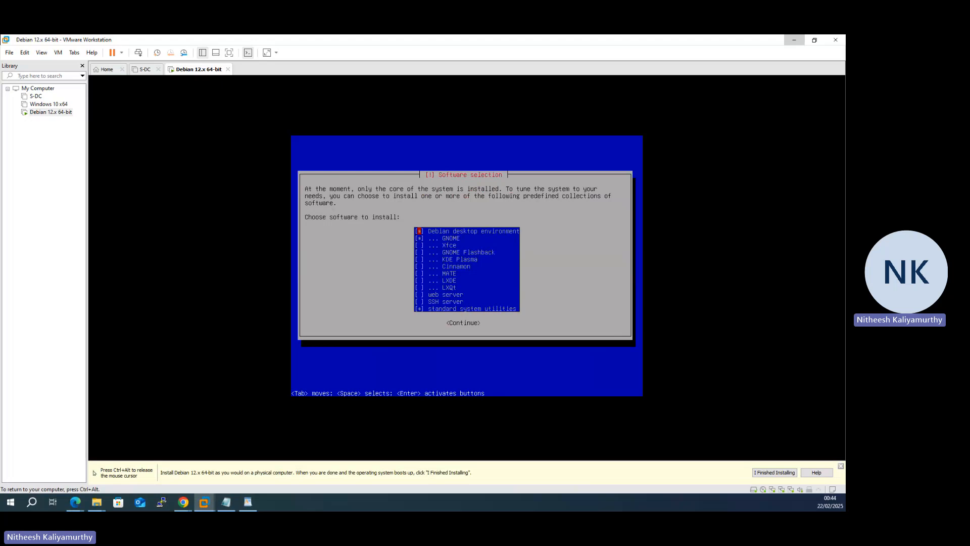
# Step: Switch to the network diagram PDF in Microsoft Edge, label C-Server CLI and ClientC1 GUI with the pen, and minimise the PDF window
pyautogui.moveTo(75, 502)
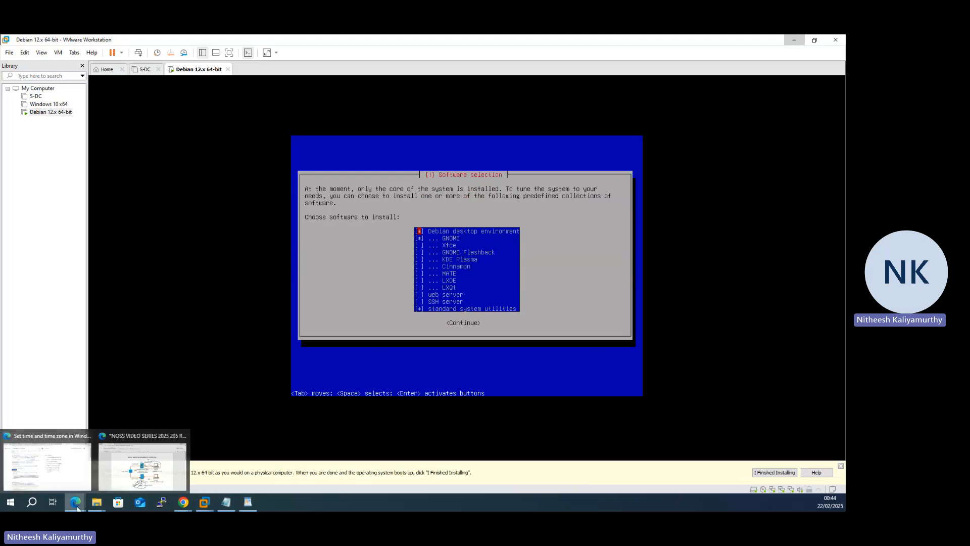
pyautogui.click(157, 469)
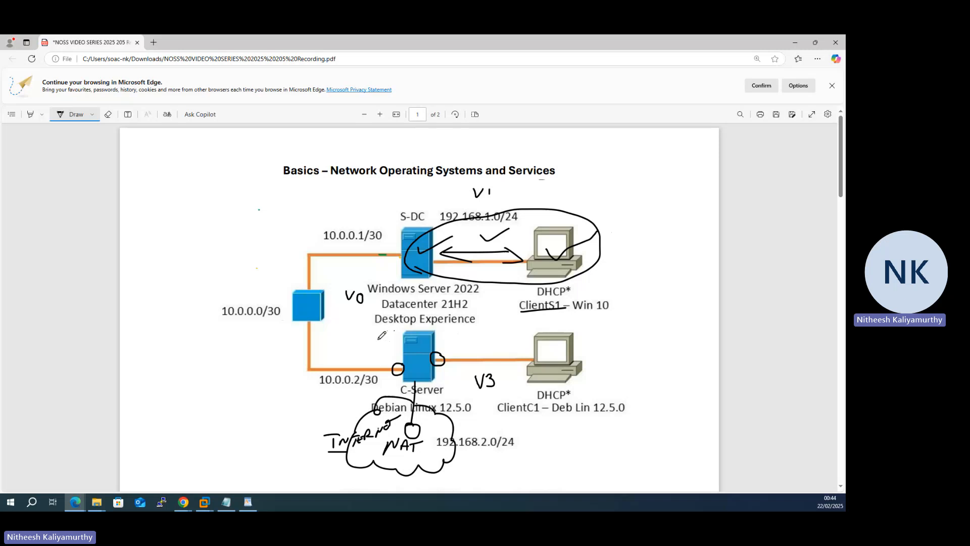
pyautogui.moveTo(376, 341)
pyautogui.mouseDown()
pyautogui.moveTo(376, 353)
pyautogui.moveTo(398, 354)
pyautogui.mouseUp()
pyautogui.moveTo(573, 346)
pyautogui.mouseDown()
pyautogui.moveTo(632, 355)
pyautogui.moveTo(636, 345)
pyautogui.moveTo(645, 362)
pyautogui.mouseUp()
pyautogui.moveTo(641, 364); pyautogui.dragTo(654, 343)
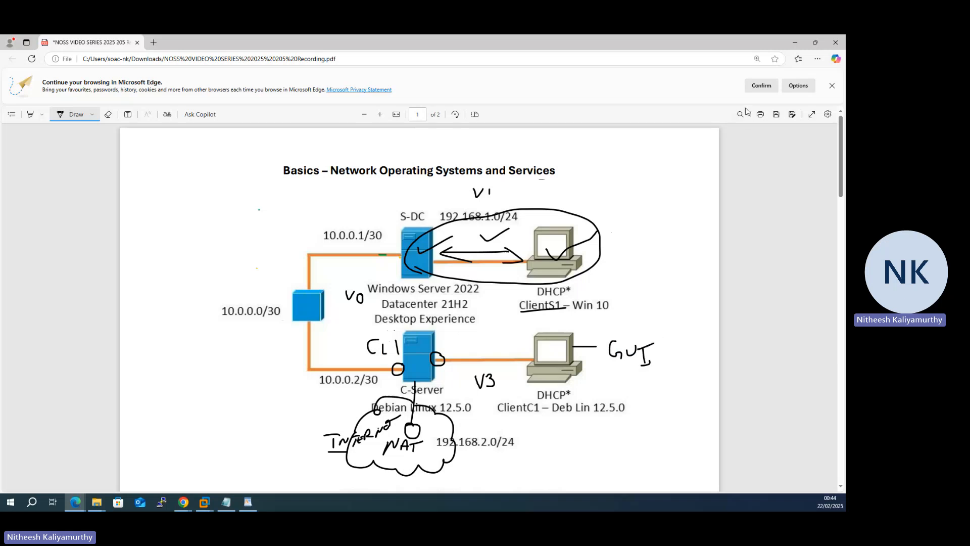
pyautogui.click(794, 42)
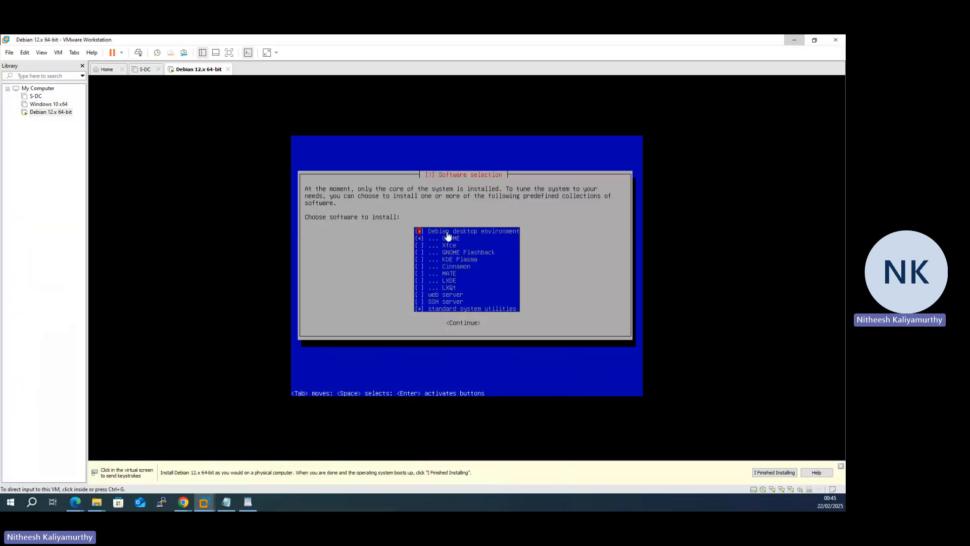
# Step: Deselect the desktop environment in the Debian software selection, keep standard system utilities, and continue the installation
pyautogui.click(464, 236)
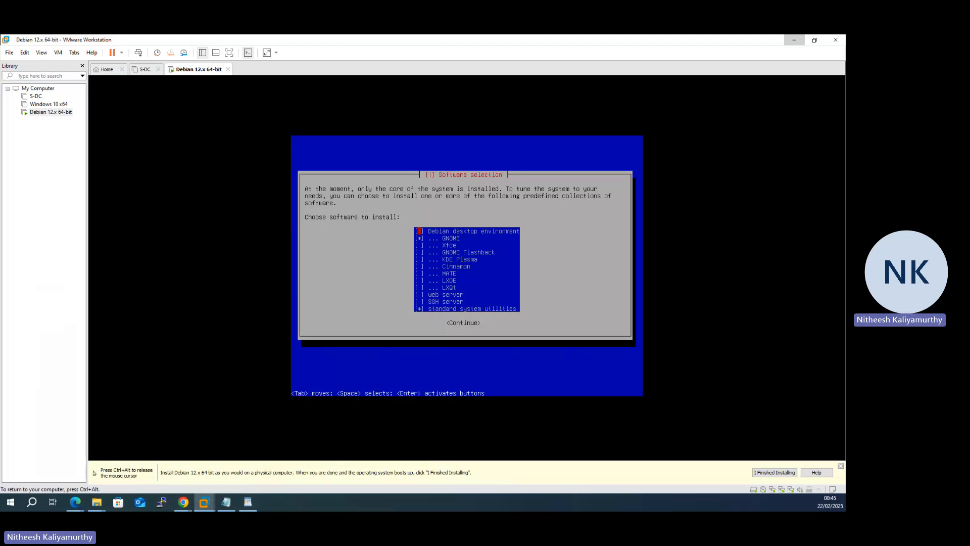
pyautogui.press('Down')
pyautogui.press('Up')
pyautogui.press('Down')
pyautogui.press('Down')
pyautogui.press('Down')
pyautogui.press('Down')
pyautogui.press('Down')
pyautogui.press('Down')
pyautogui.press('Down')
pyautogui.press('Down')
pyautogui.press('Down')
pyautogui.press('Down')
pyautogui.press('Down')
pyautogui.press('Tab')
pyautogui.press('Return')
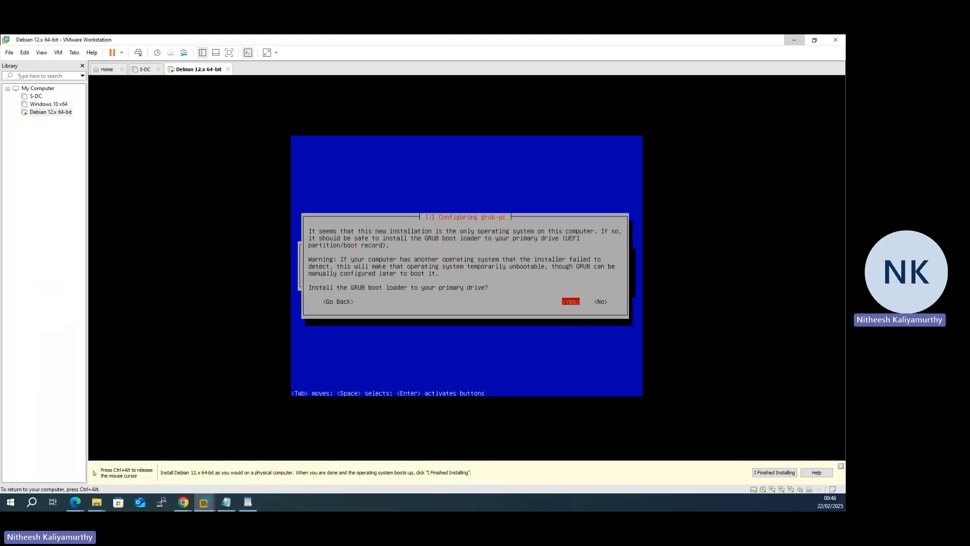
# Step: Install the GRUB boot loader to the primary drive on /dev/sda
pyautogui.press('Return')
pyautogui.press('Down')
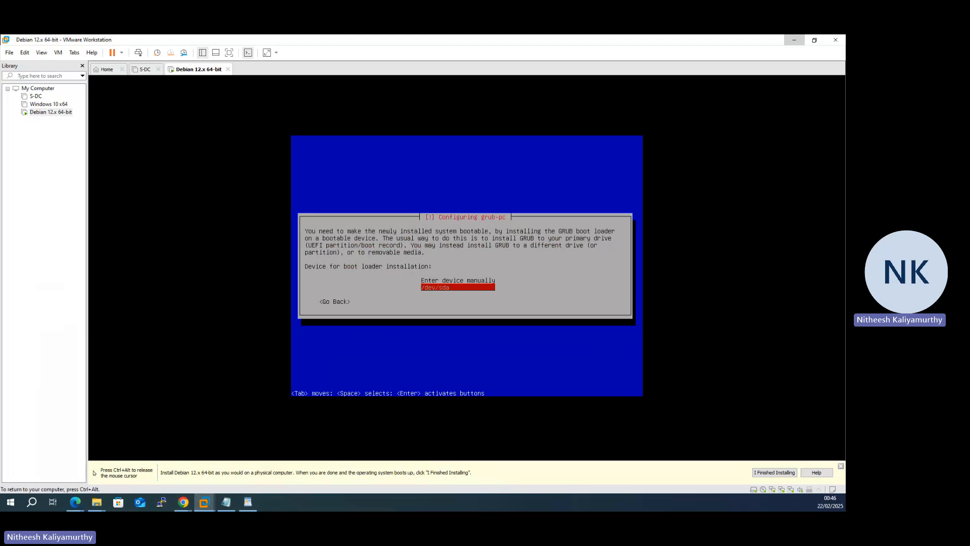
pyautogui.press('Return')
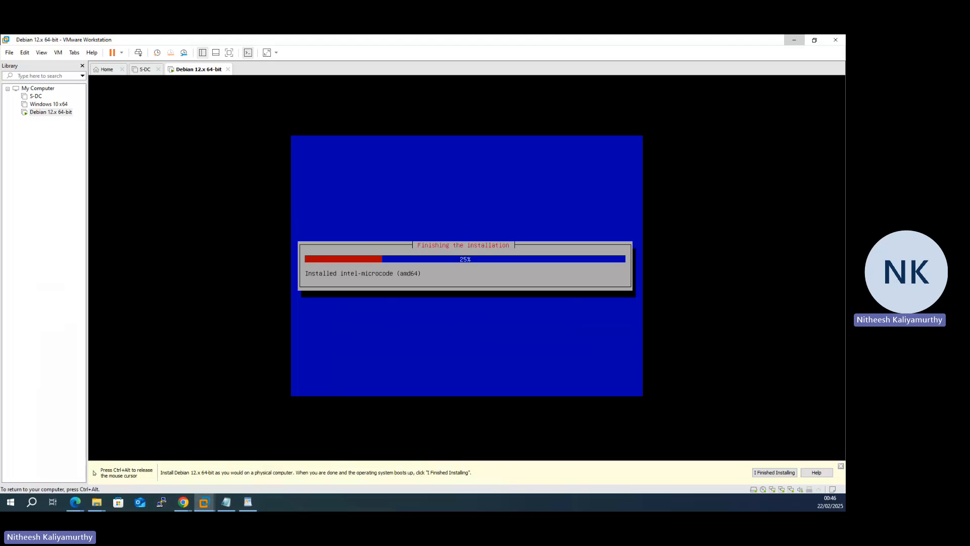
# Step: Finish the installation with a reboot and boot the Debian GNU/Linux entry from the GRUB menu
pyautogui.hotkey('ctrl', 'alt')
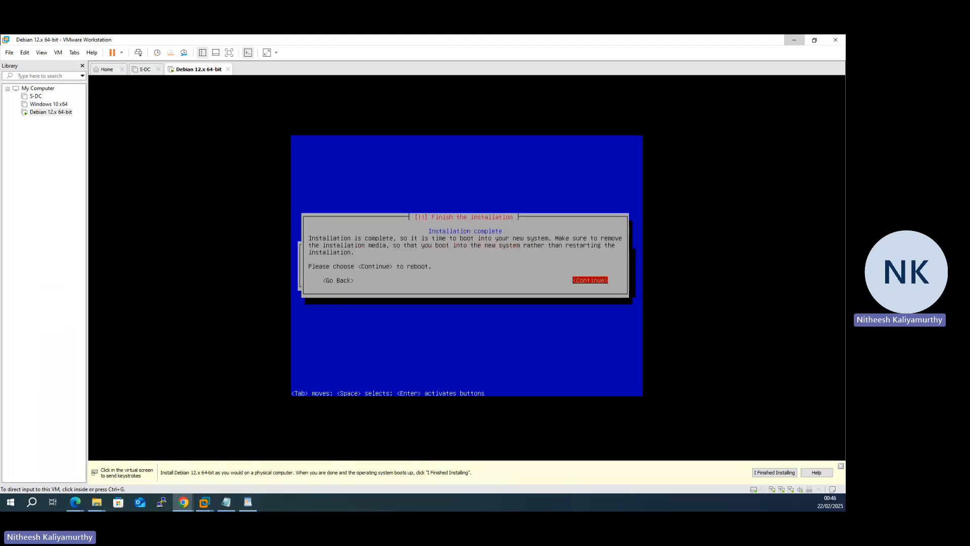
pyautogui.click(74, 231)
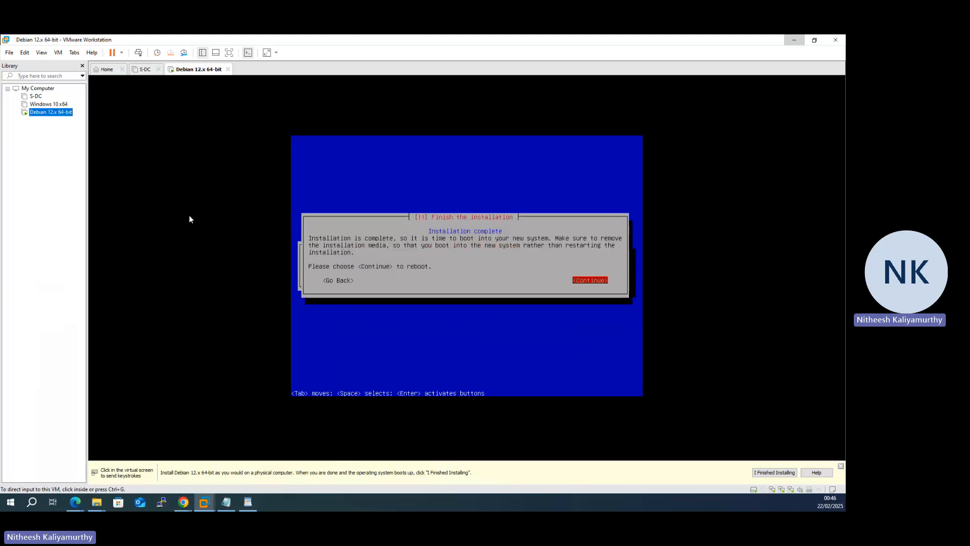
pyautogui.click(411, 252)
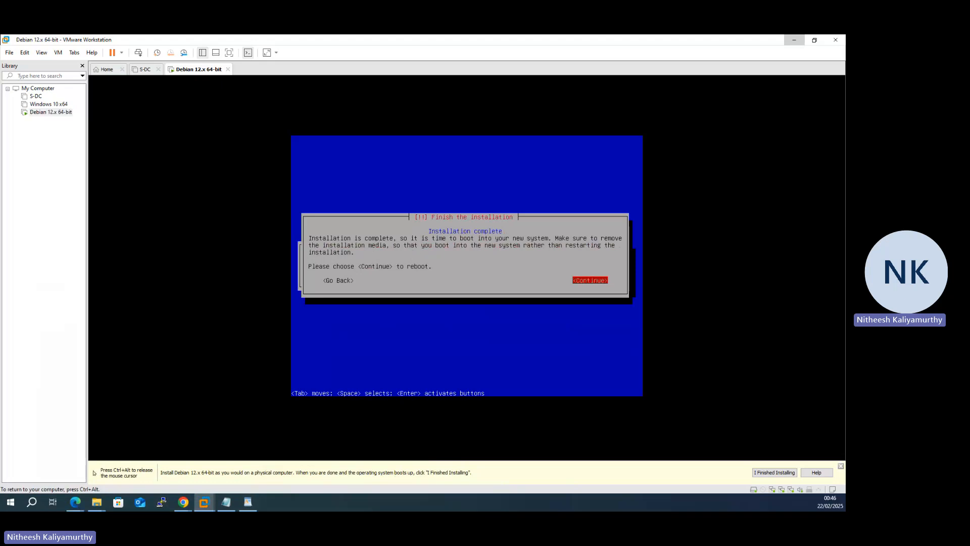
pyautogui.press('Tab')
pyautogui.press('Tab')
pyautogui.press('Return')
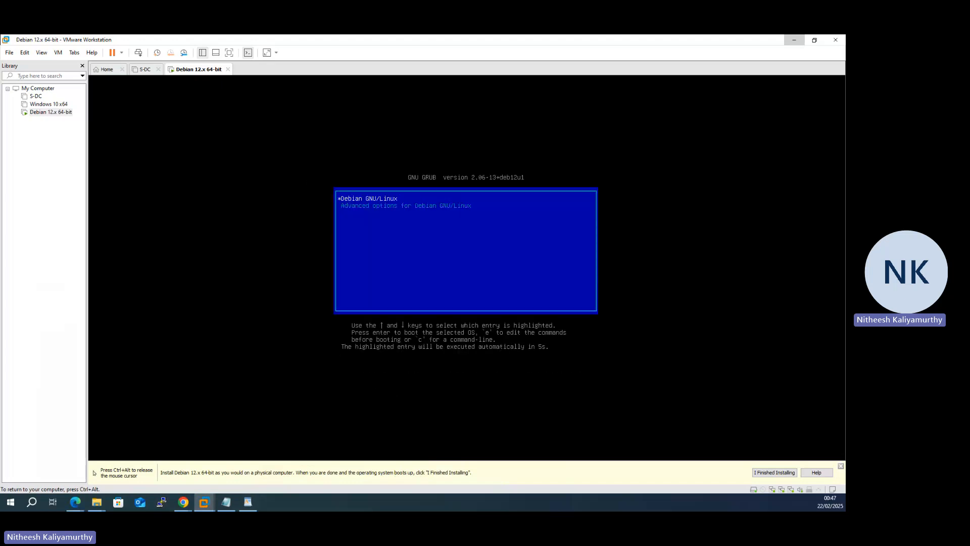
pyautogui.press('Down')
pyautogui.press('Up')
pyautogui.press('Return')
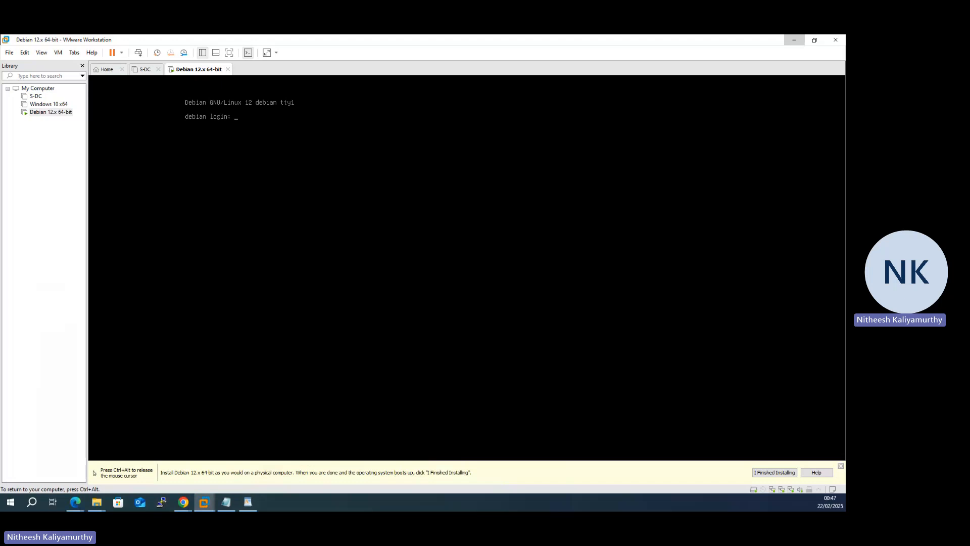
# Step: Log in at the Debian console with the regular account's username and password
pyautogui.write('nitheesh')
pyautogui.press('Return')
pyautogui.press('Return')
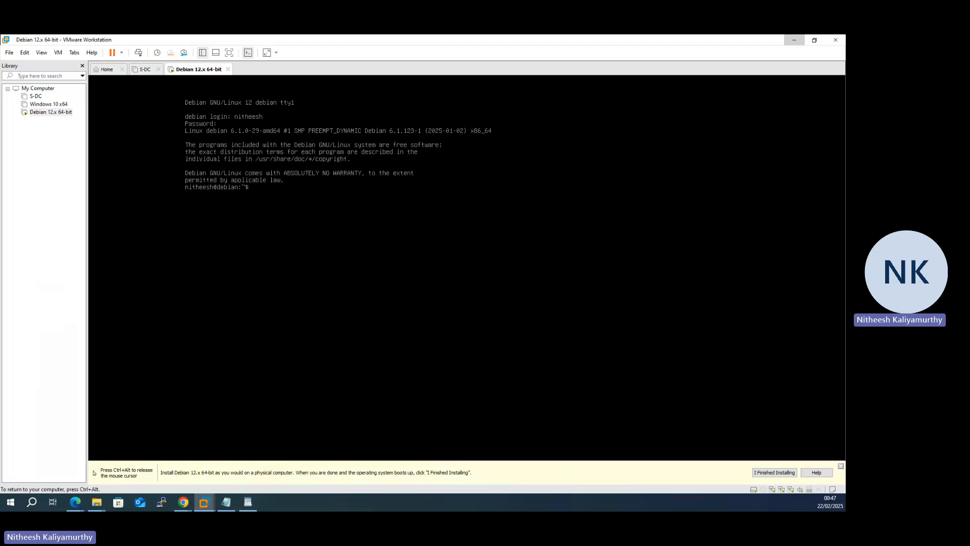
# Step: List the network interfaces and their addresses with ip addr
pyautogui.write('ip addr')
pyautogui.press('Return')
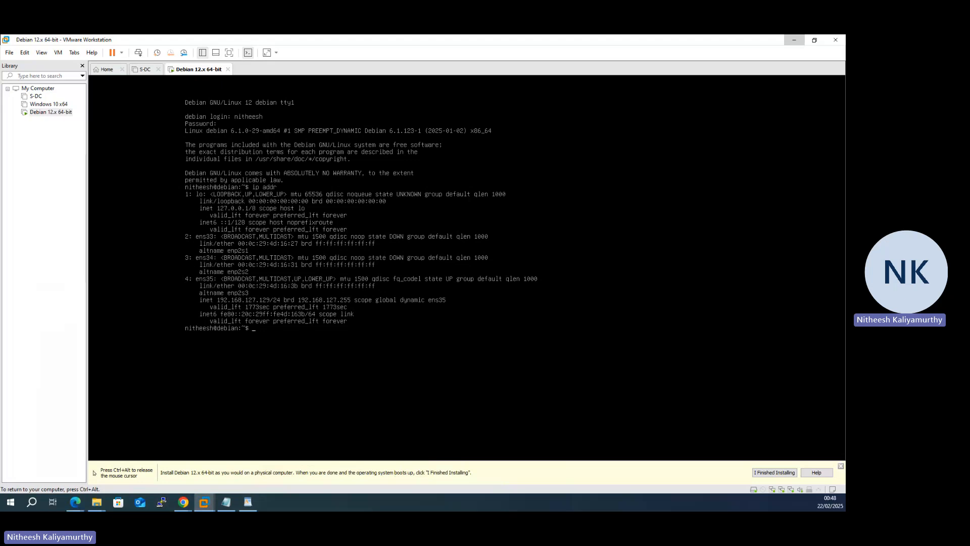
# Step: Try to refresh the package lists as the regular user with apt update and sudo apt update
pyautogui.write('apt update')
pyautogui.press('Return')
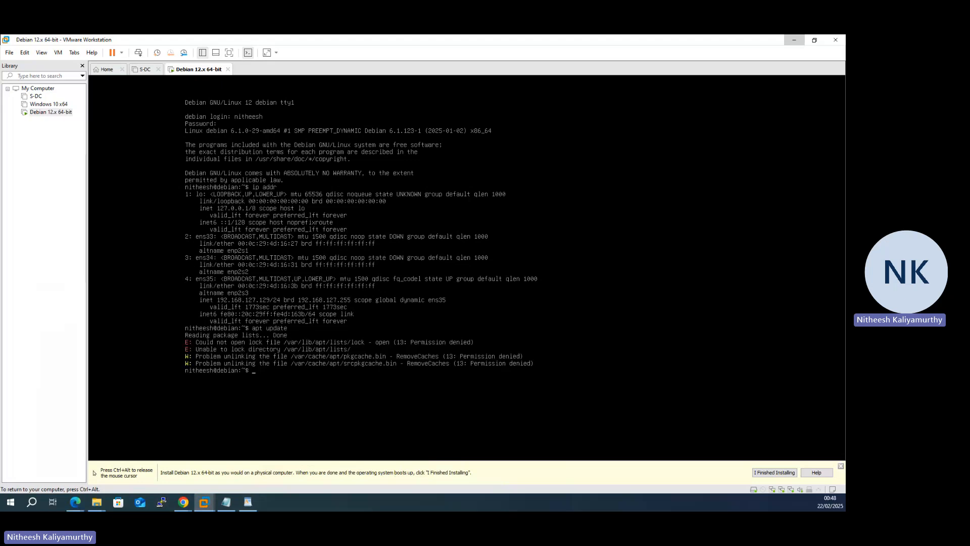
pyautogui.write('sudo apt update')
pyautogui.press('Return')
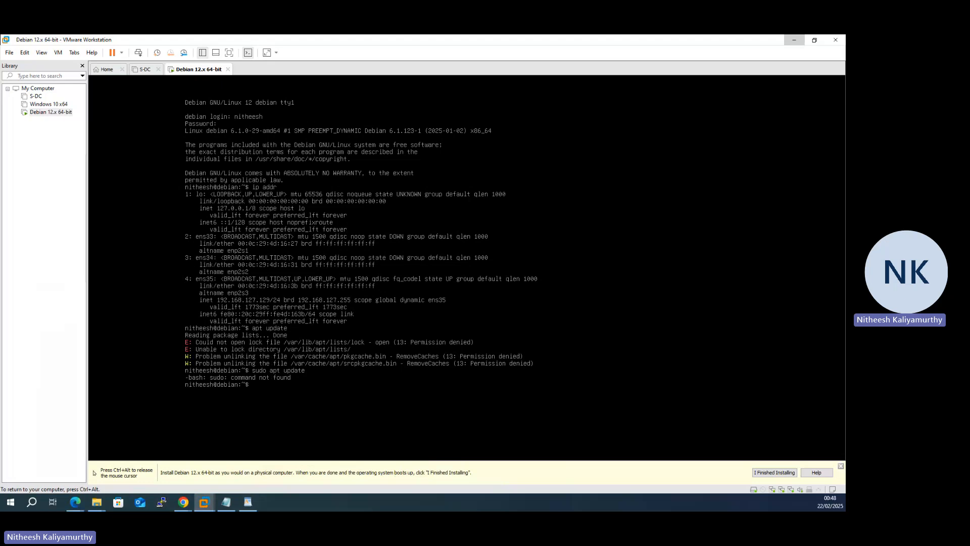
# Step: Switch to root with su and the root password, and run apt update
pyautogui.write('su')
pyautogui.press('Return')
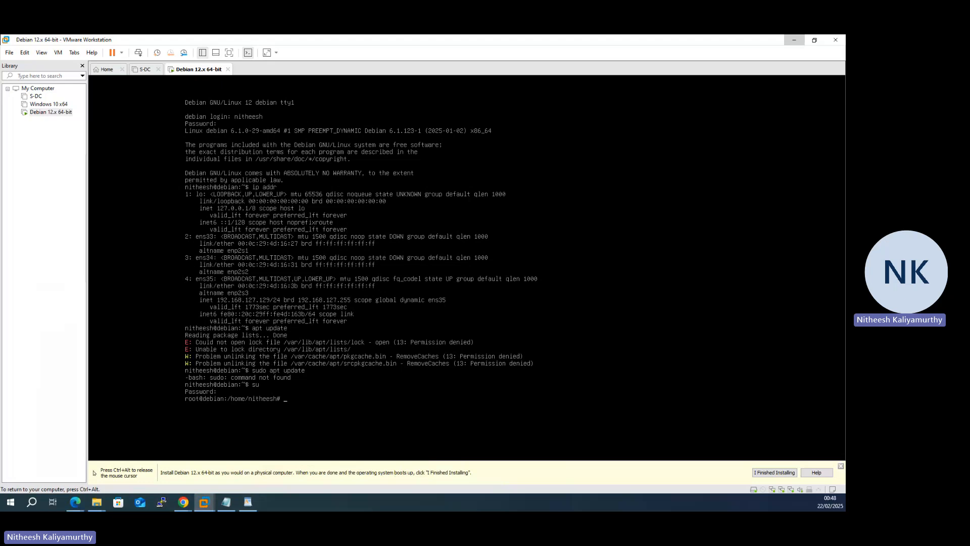
pyautogui.write('pt update')
pyautogui.press('Return')
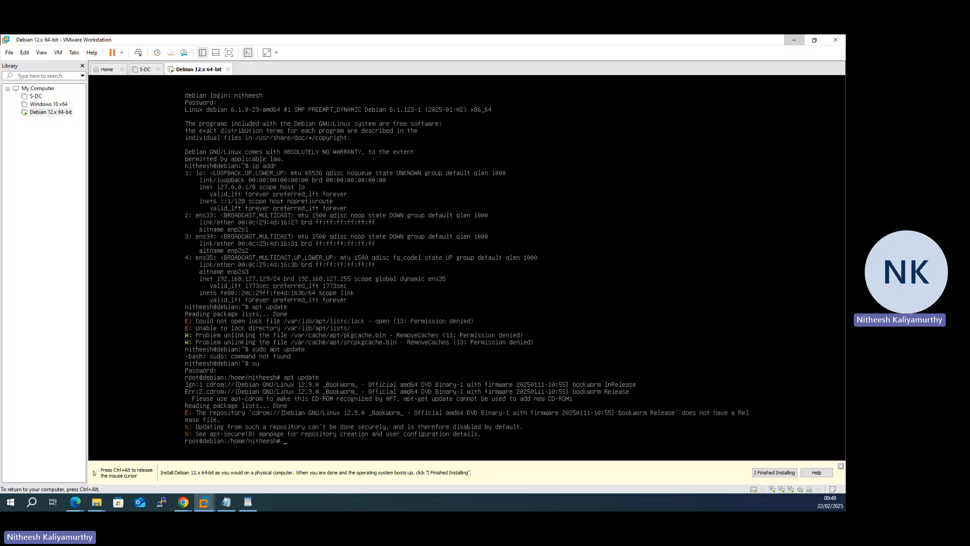
# Step: Try to install the sudo package with apt install sudo -y, retry at the media change prompt, and release input from the virtual machine
pyautogui.write('apt install sudo -y')
pyautogui.press('Return')
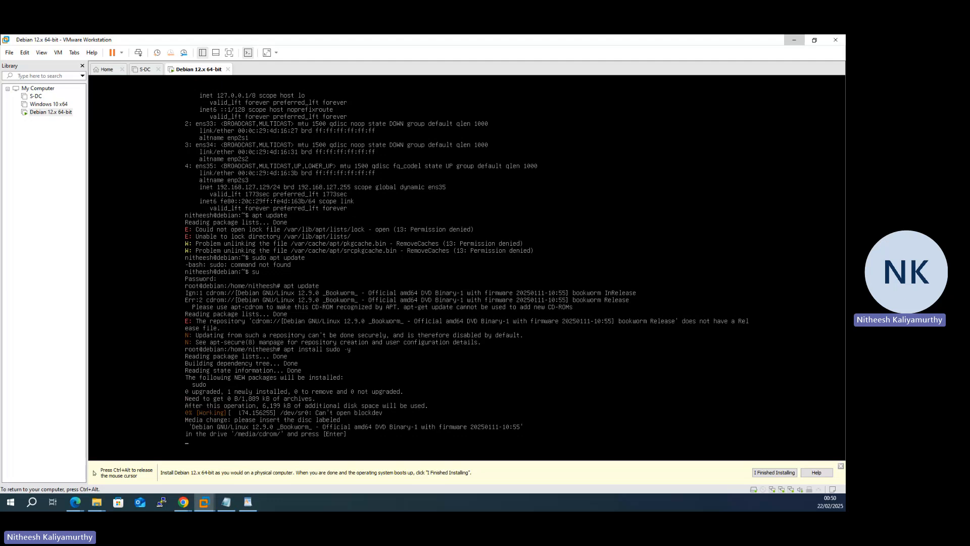
pyautogui.press('Return')
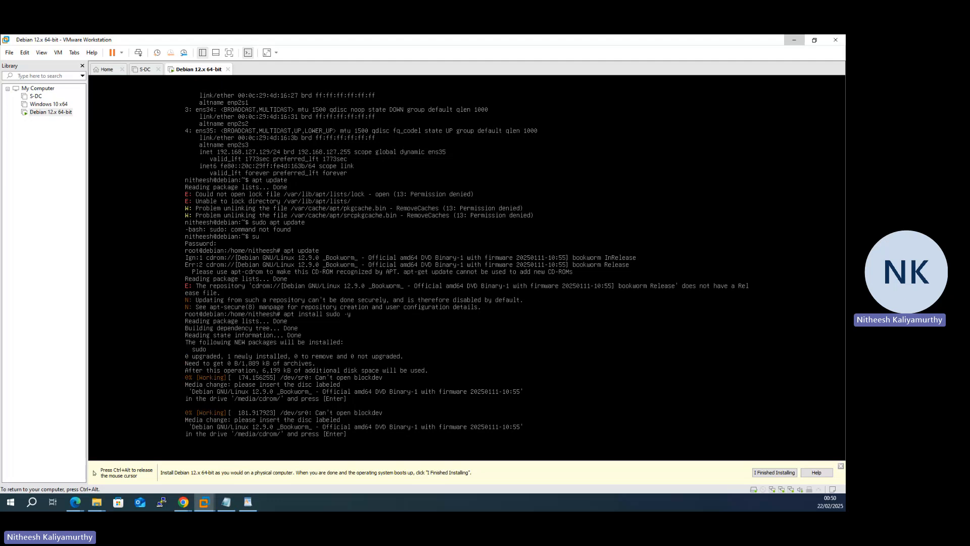
pyautogui.hotkey('ctrl', 'alt')
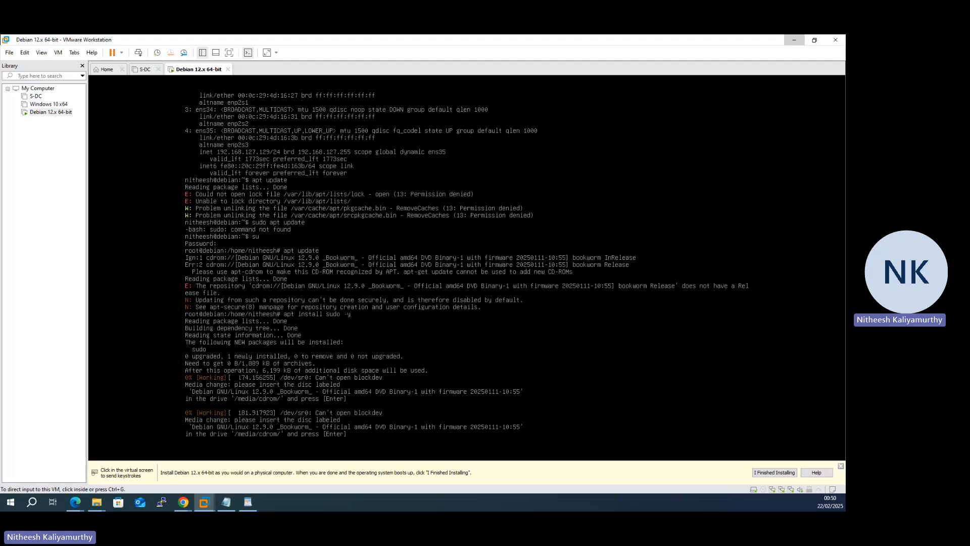